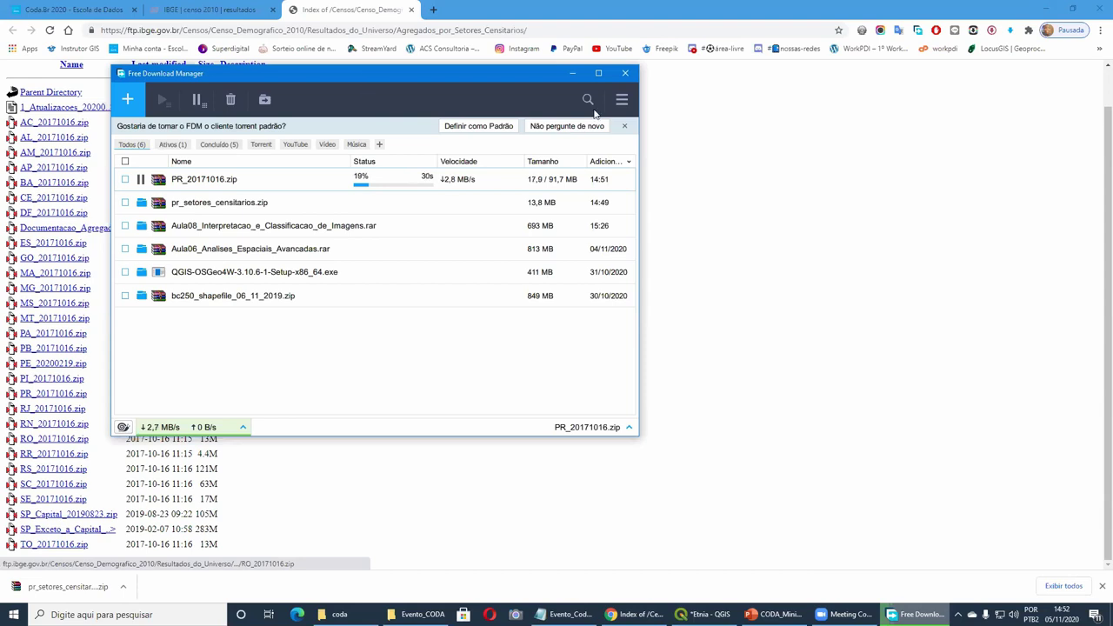
Move the download window aside and review the data categories listed on the IBGE Censo 2010 results page.
drag(363, 79, 595, 113)
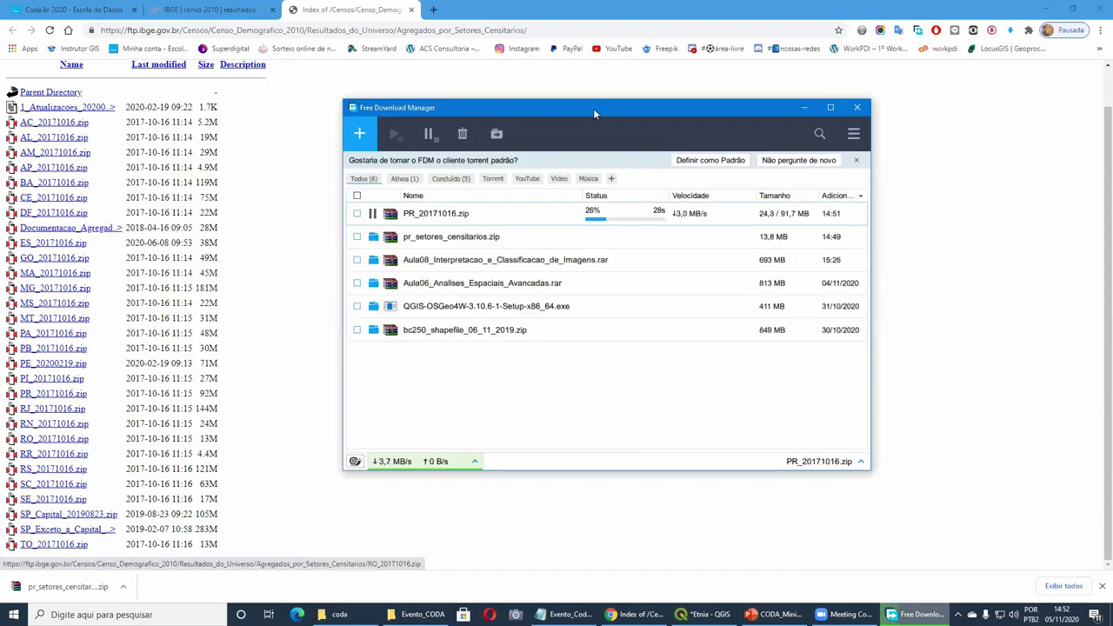
click(209, 10)
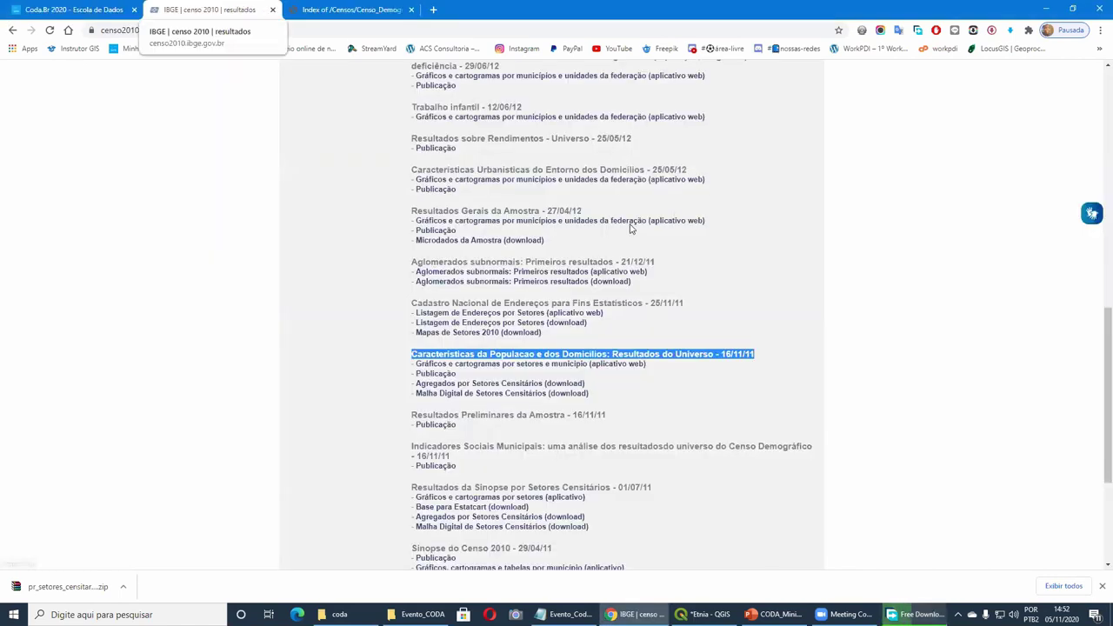
scroll(620, 228, up, 4)
scroll(607, 228, up, 2)
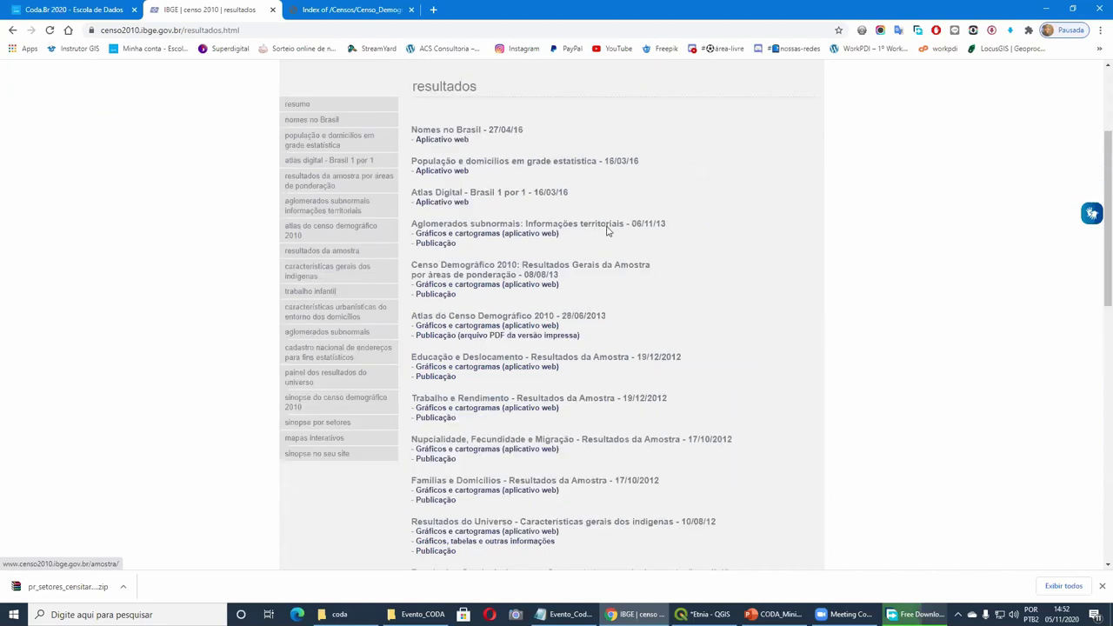
scroll(608, 231, down, 3)
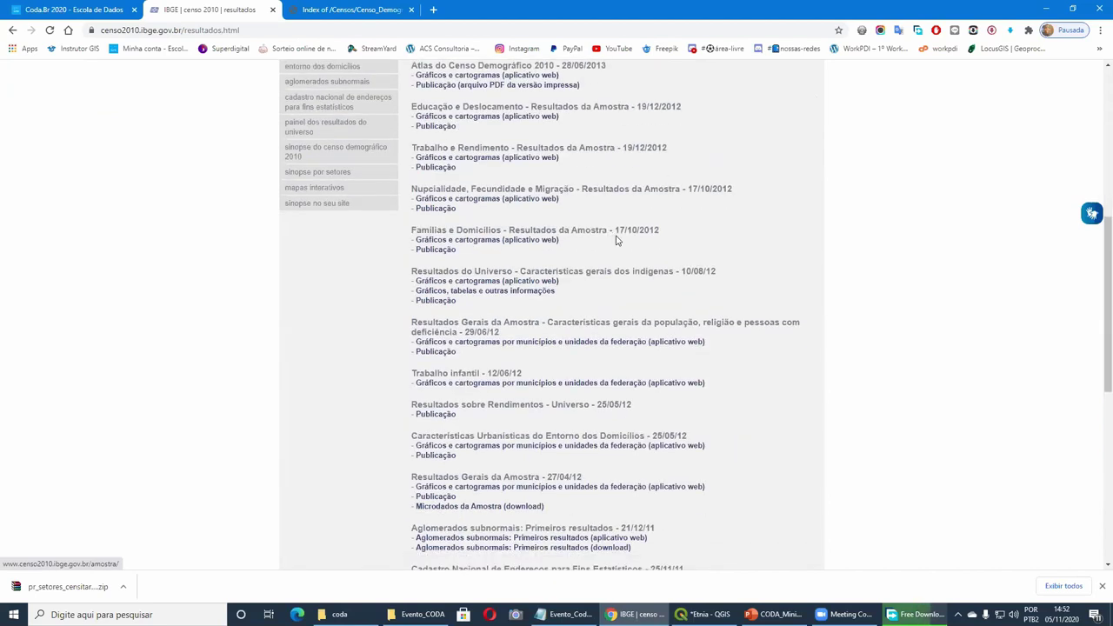
scroll(614, 238, down, 4)
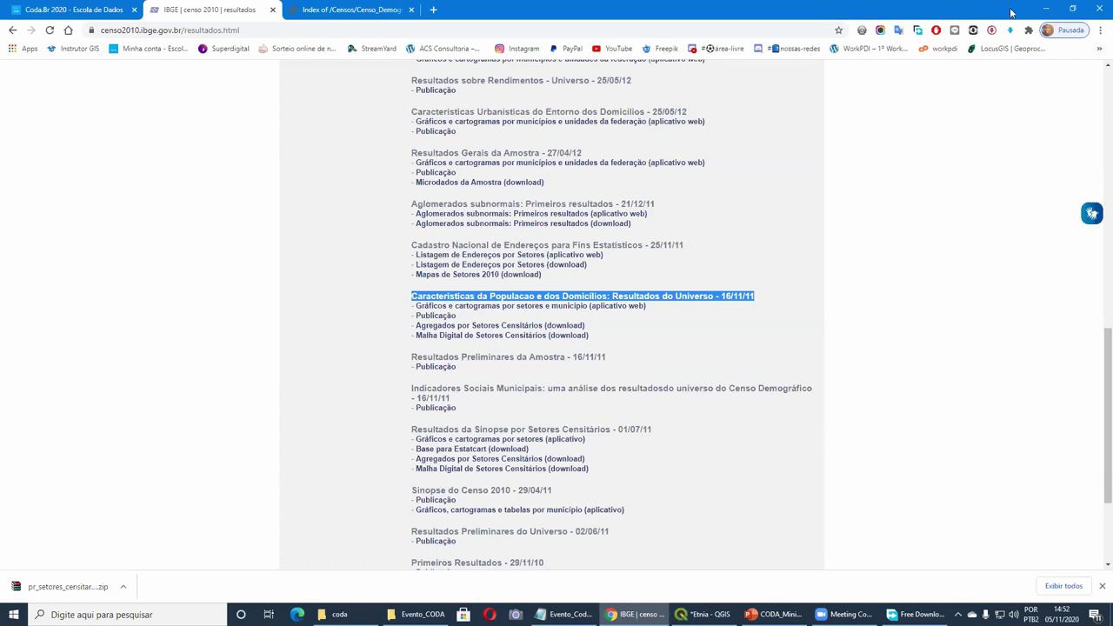
Clear the open windows to reveal the desktop and bring up the coda folder in a reduced window.
click(1041, 6)
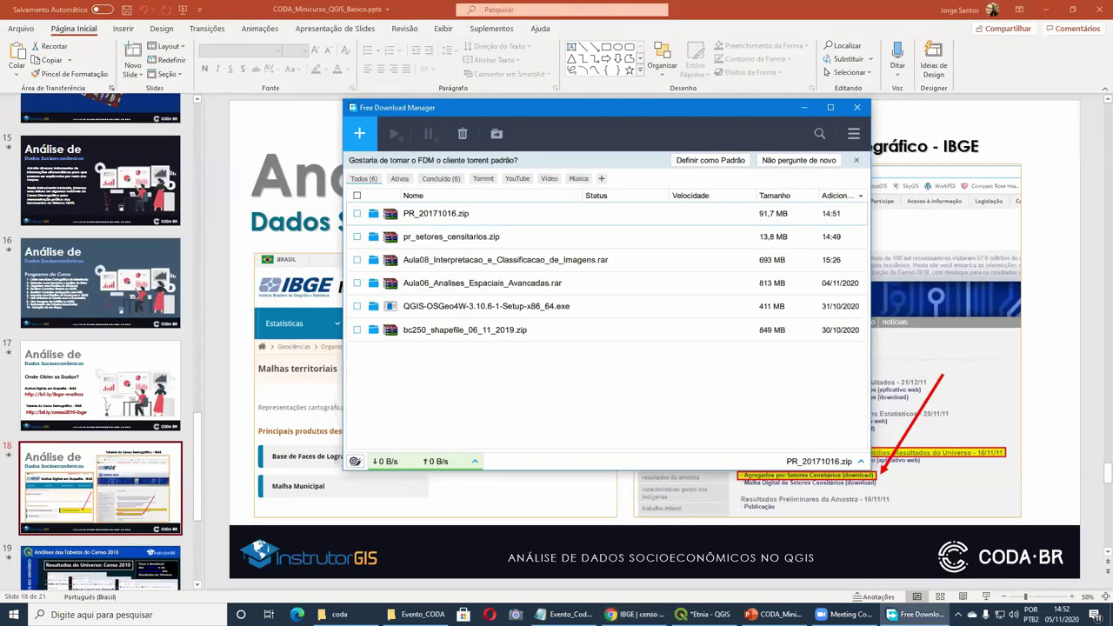
key(alt+Tab)
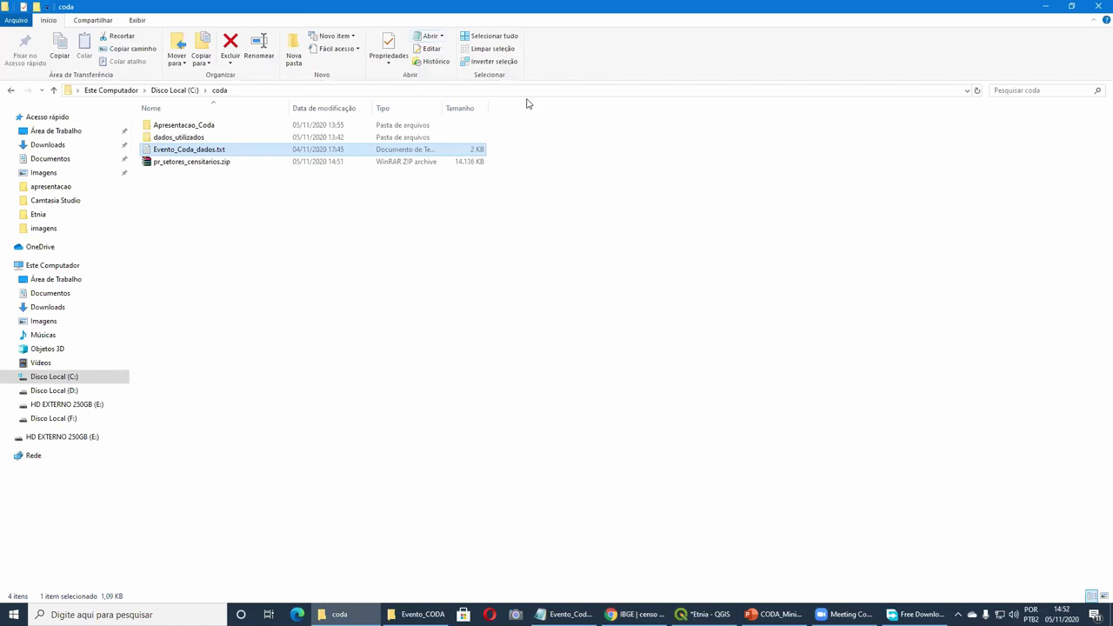
key(super+Down)
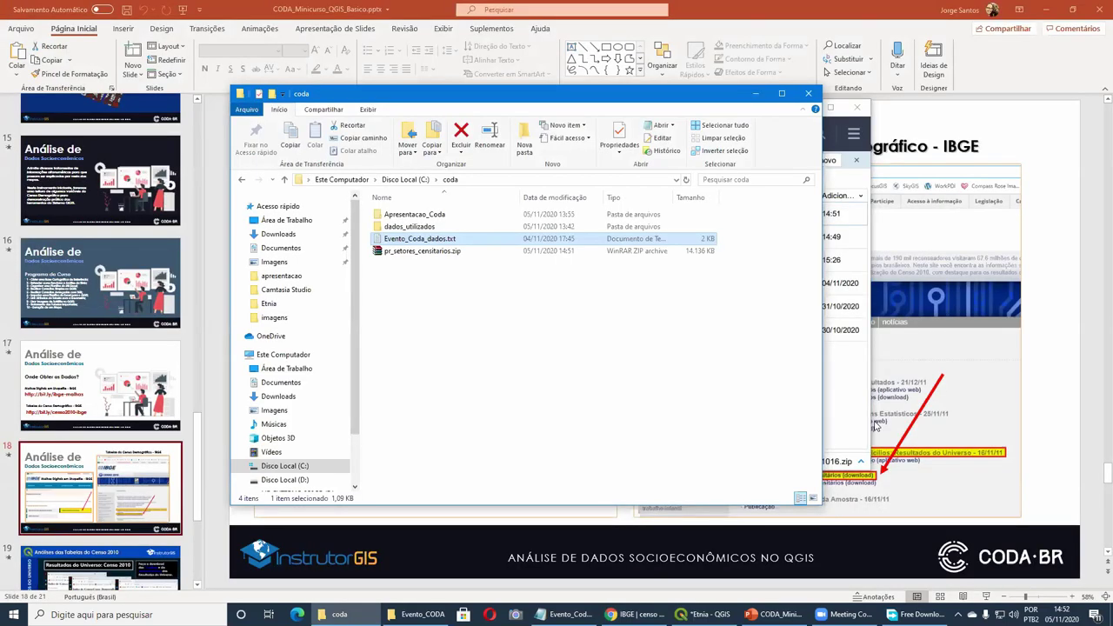
key(super+d)
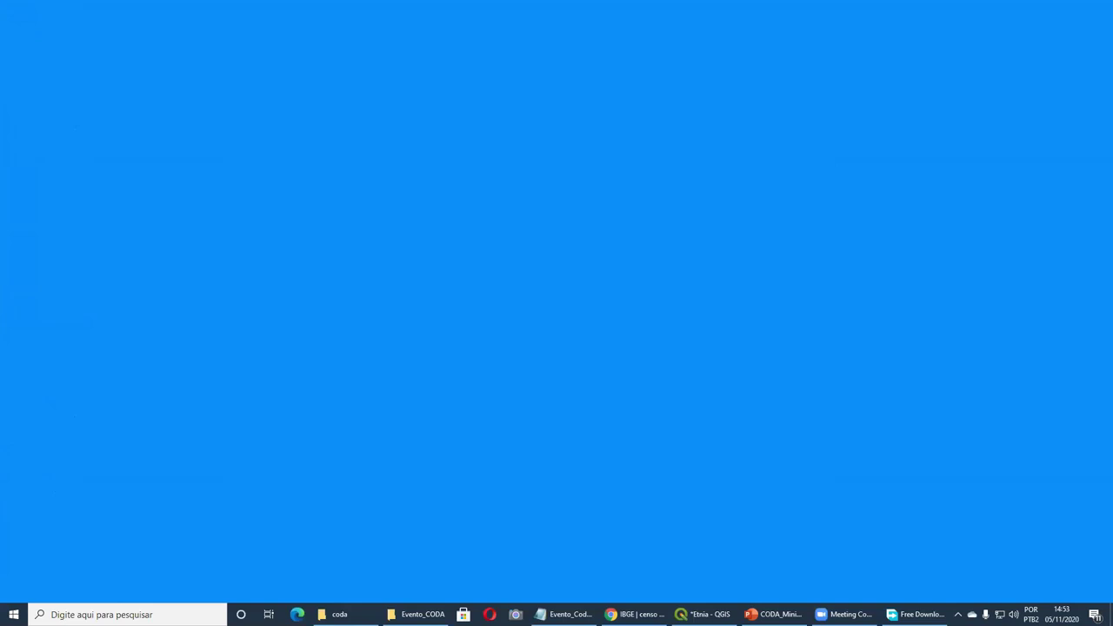
key(alt+Tab)
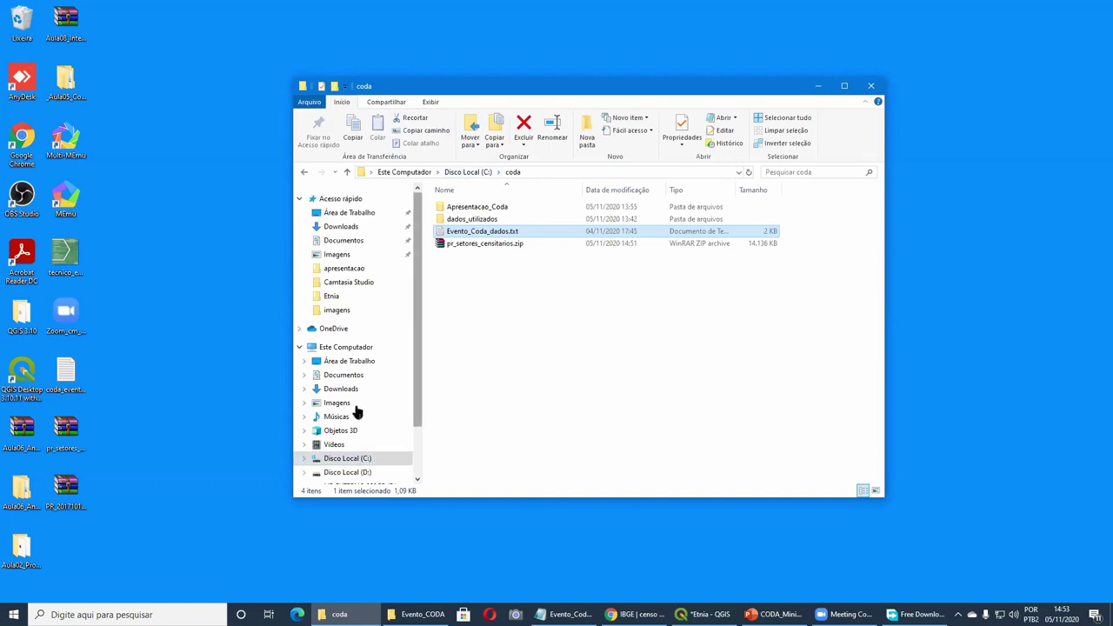
Move PR_20171016.zip from the desktop into the C:\coda folder beside pr_setores_censitarios.zip.
scroll(358, 416, down, 2)
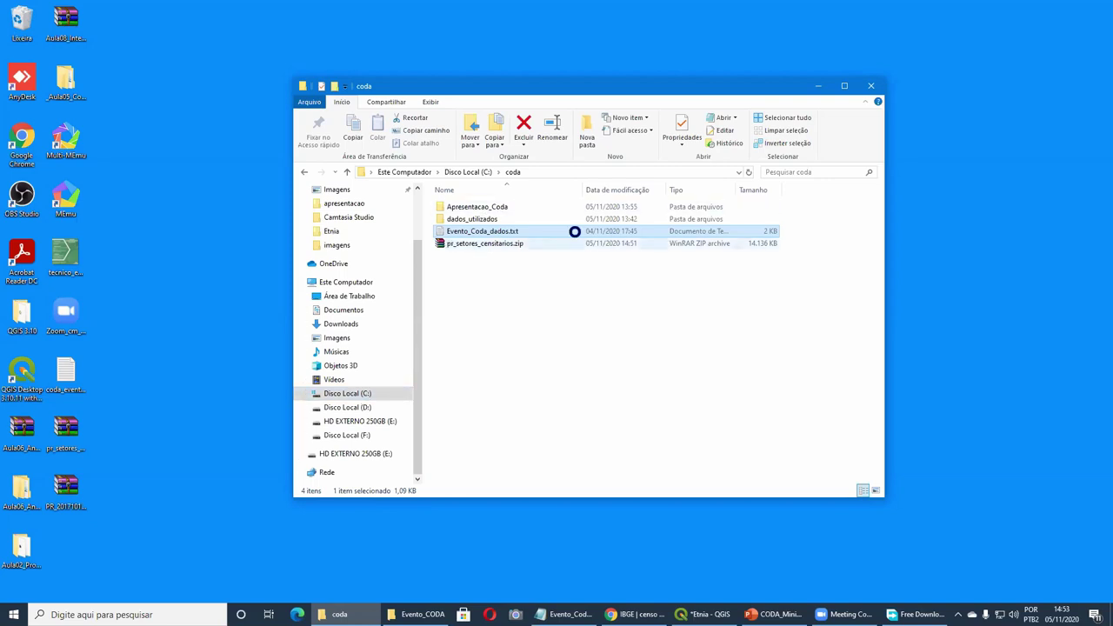
click(483, 246)
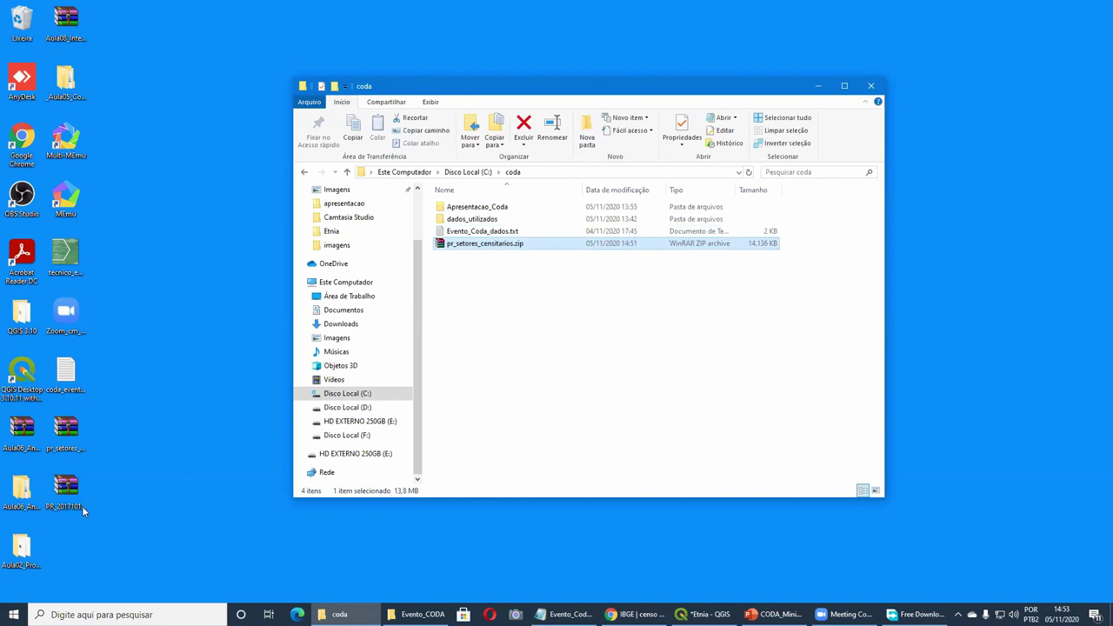
drag(59, 492, 529, 331)
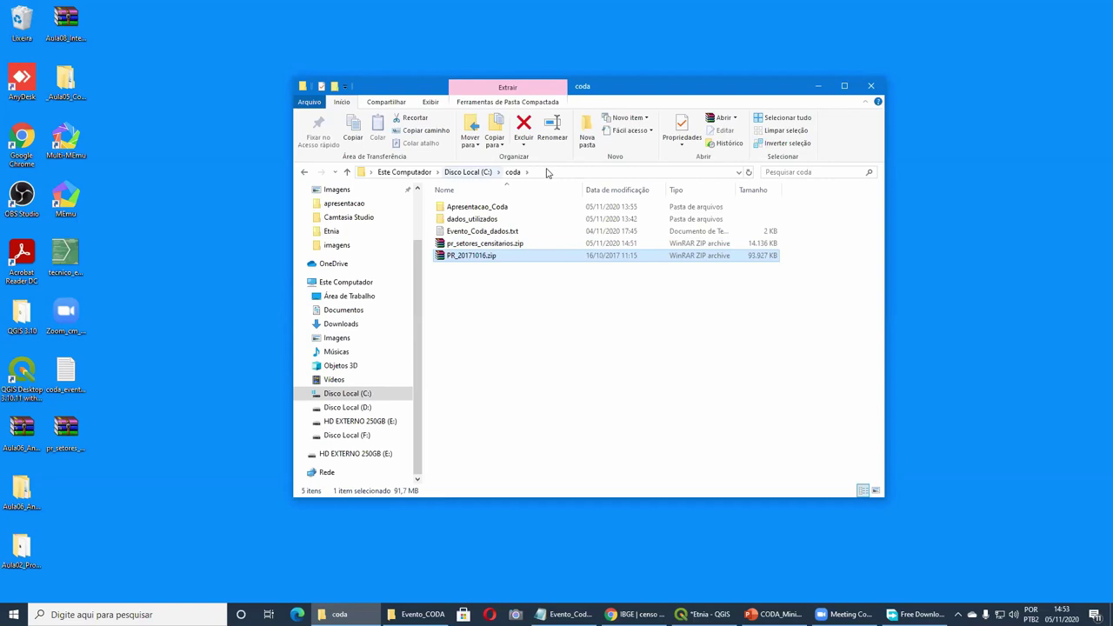
Show the full path of the coda folder and shift its window slightly on the desktop.
click(526, 169)
click(526, 169)
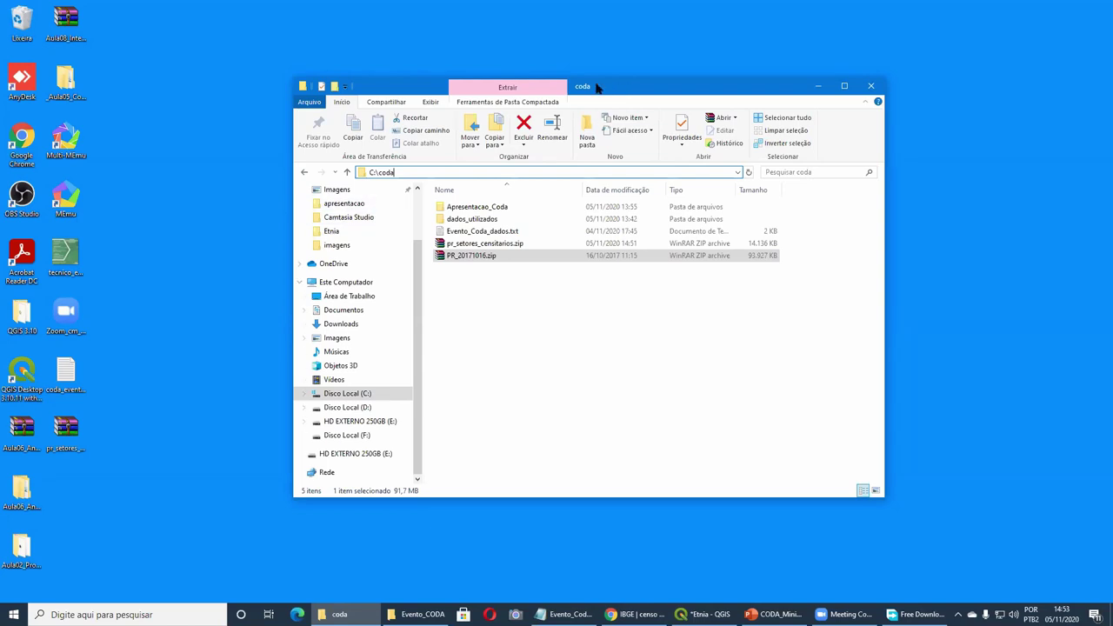
drag(596, 86, 567, 83)
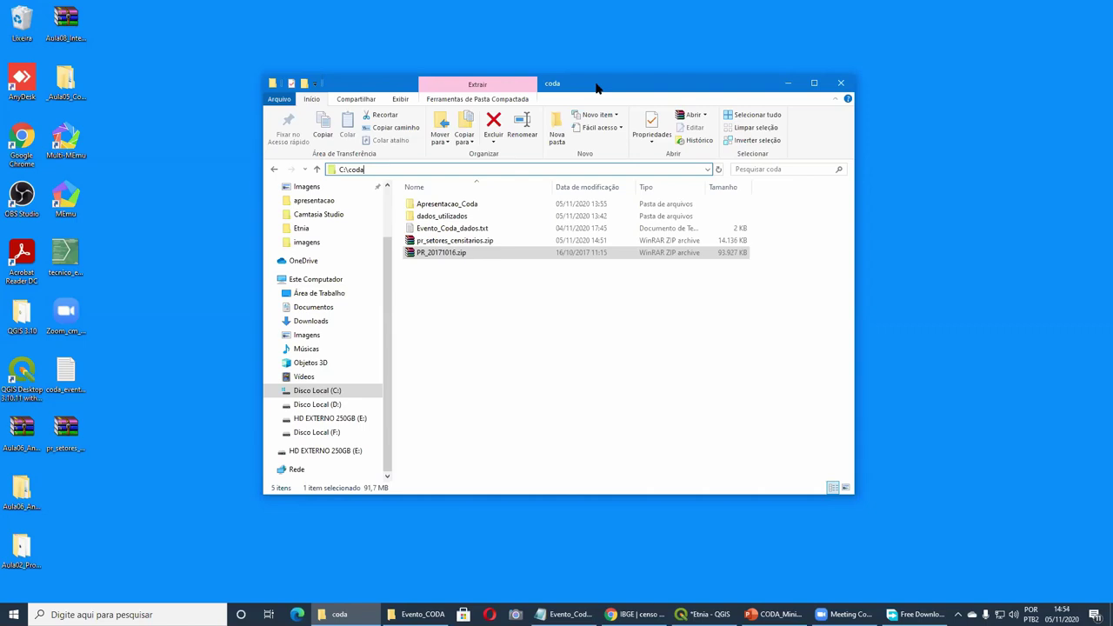
Extract PR_20171016.zip into its own PR_20171016 subfolder within the coda folder.
click(447, 254)
click(453, 254)
double_click(454, 254)
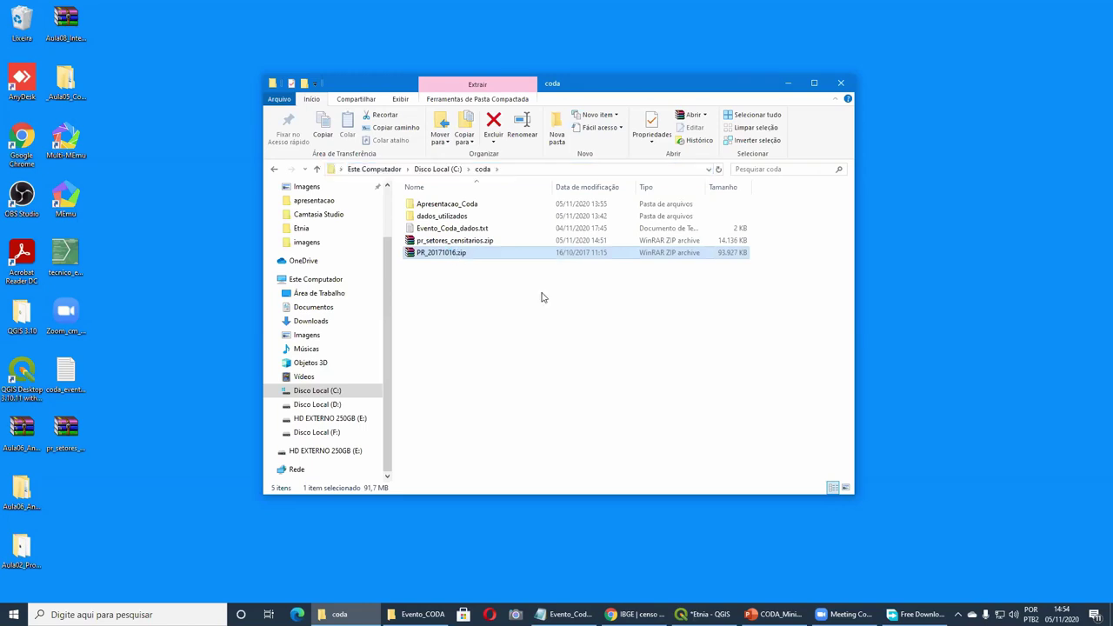
key(shift+F10)
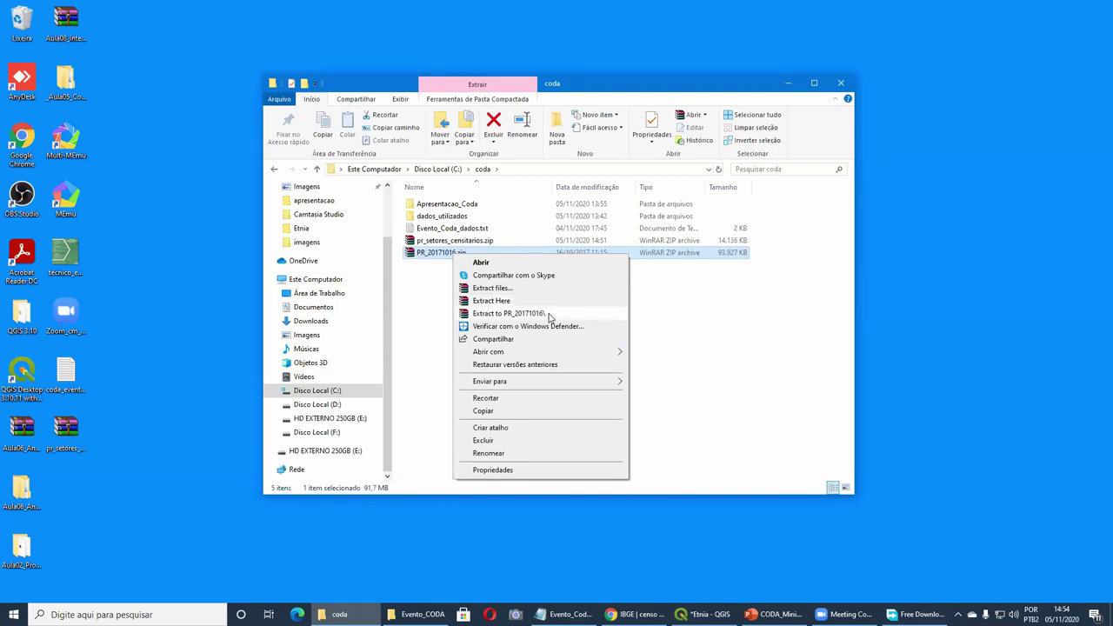
click(522, 314)
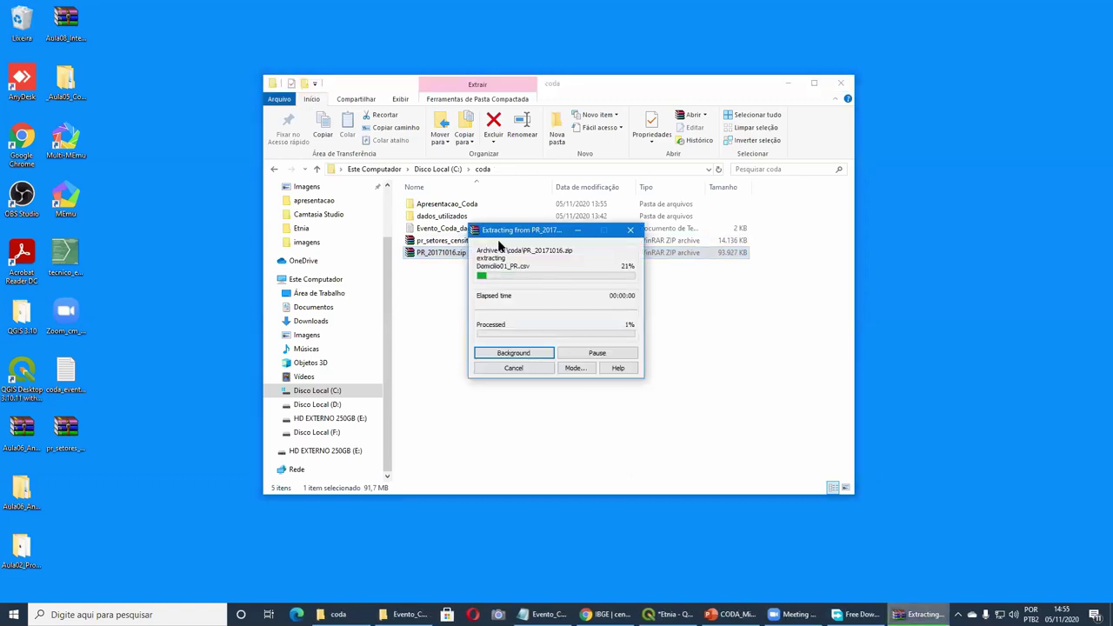
Extract pr_setores_censitarios.zip into its own subfolder of coda and check the two extracted folders.
click(454, 266)
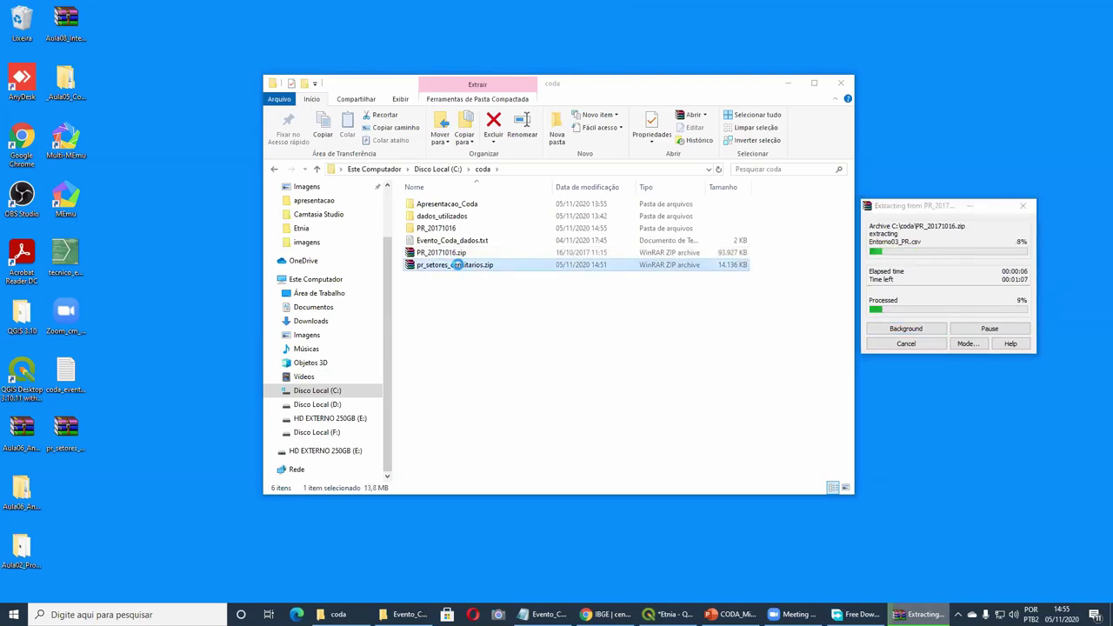
click(457, 265)
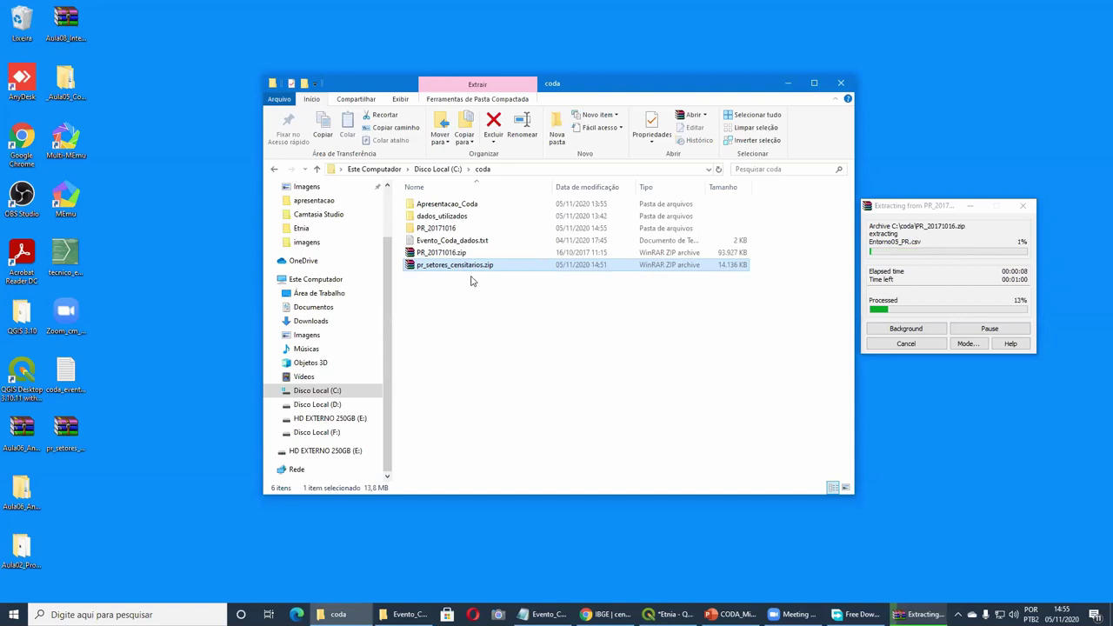
right_click(471, 280)
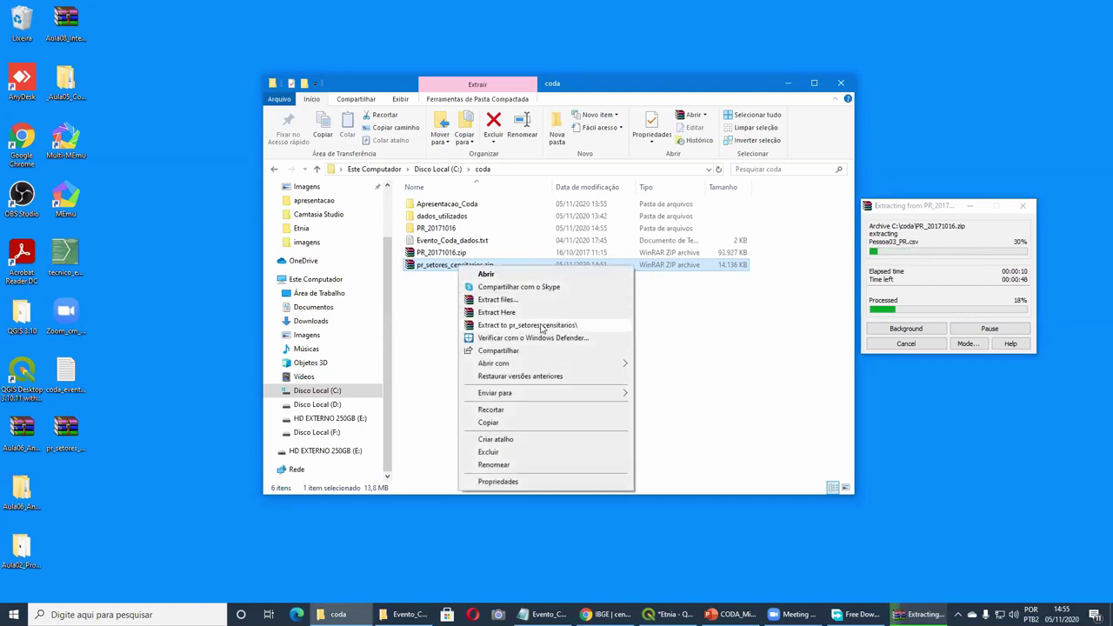
click(542, 326)
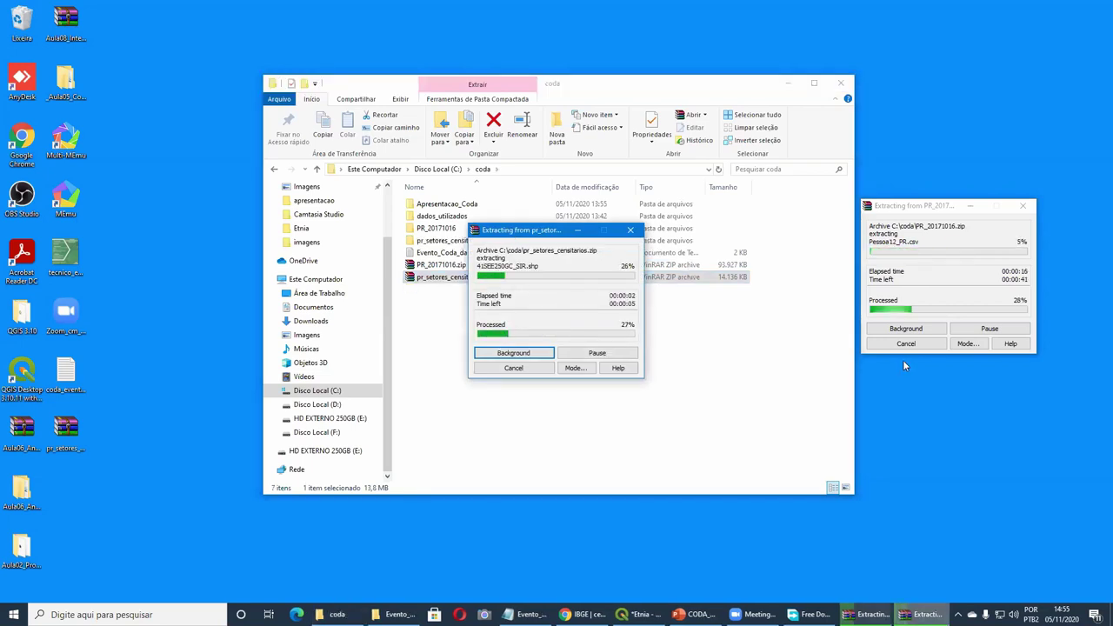
drag(509, 230, 904, 366)
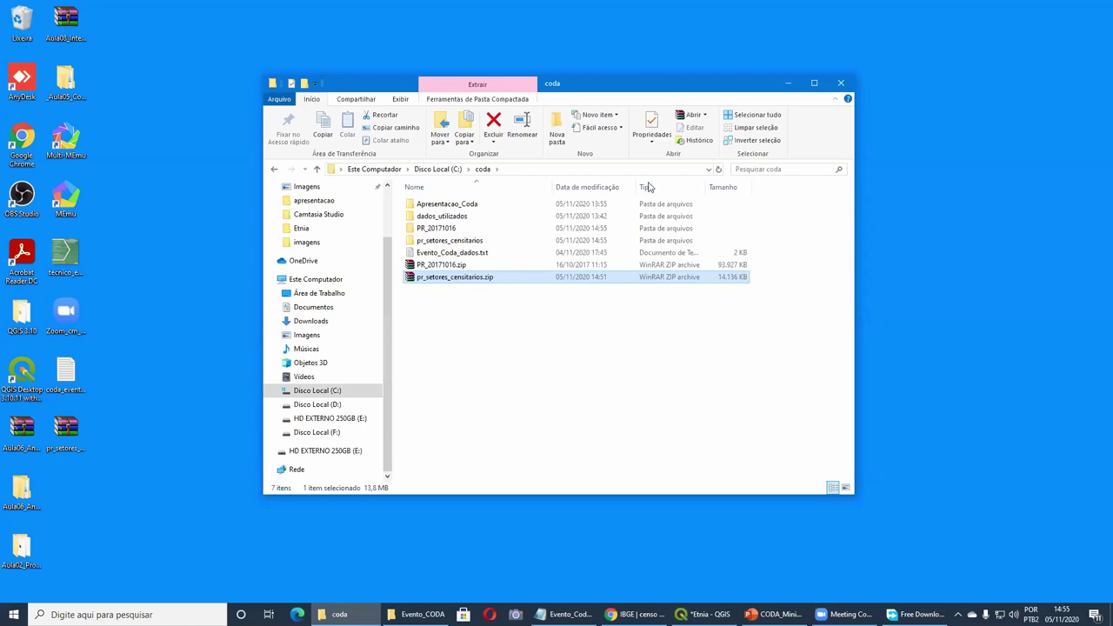
click(435, 240)
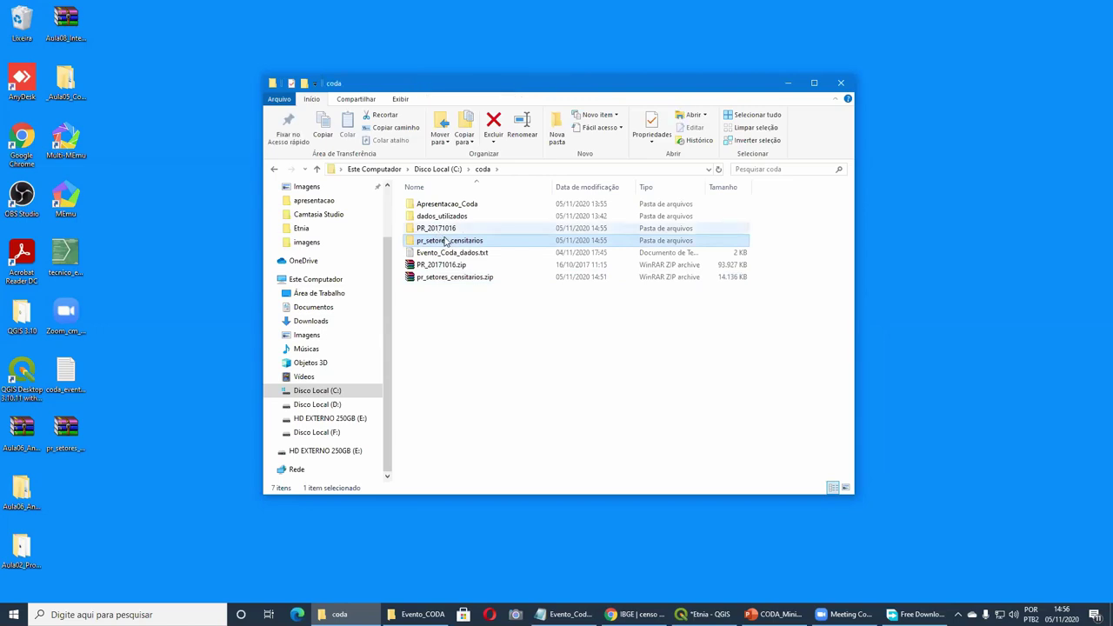
key(Up)
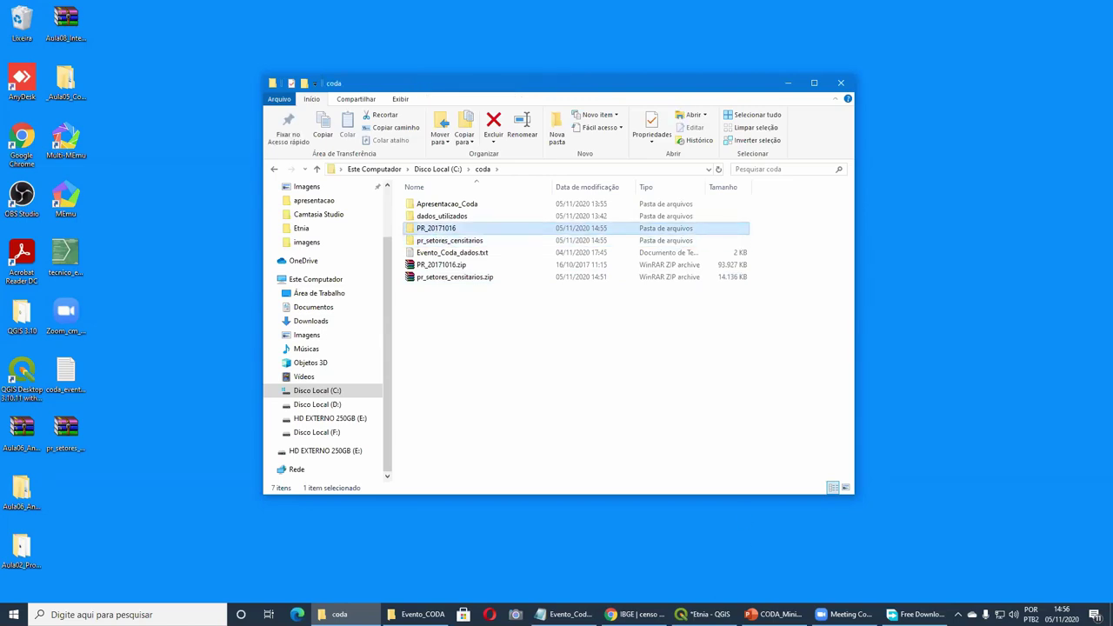
Switch to QGIS and start a new empty project in place of the Etnia project.
key(alt+Tab)
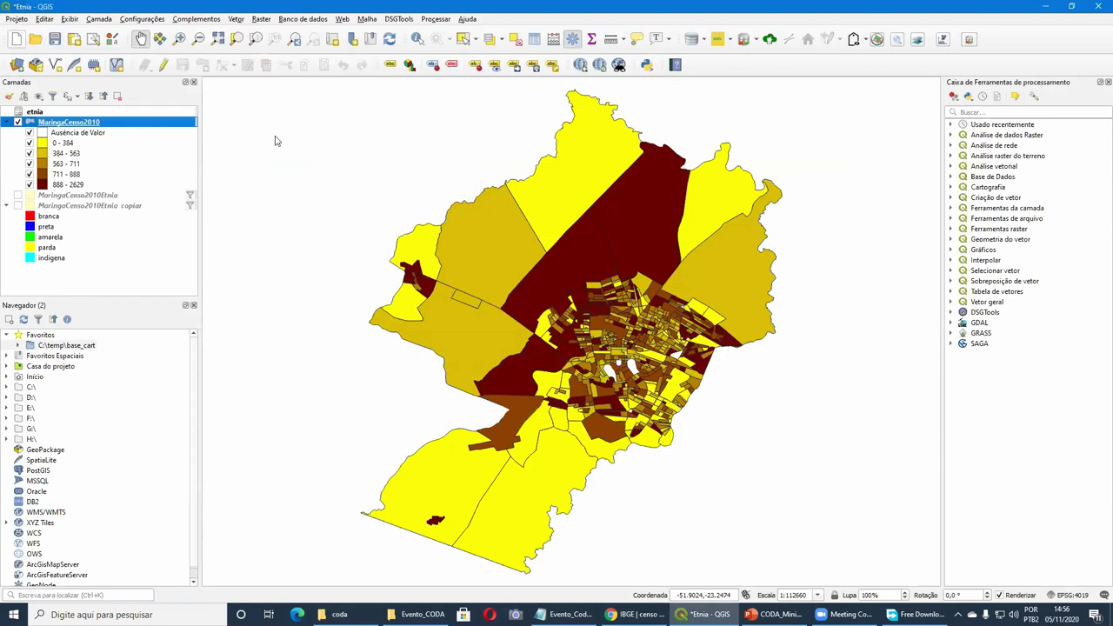
key(ctrl+n)
key(Escape)
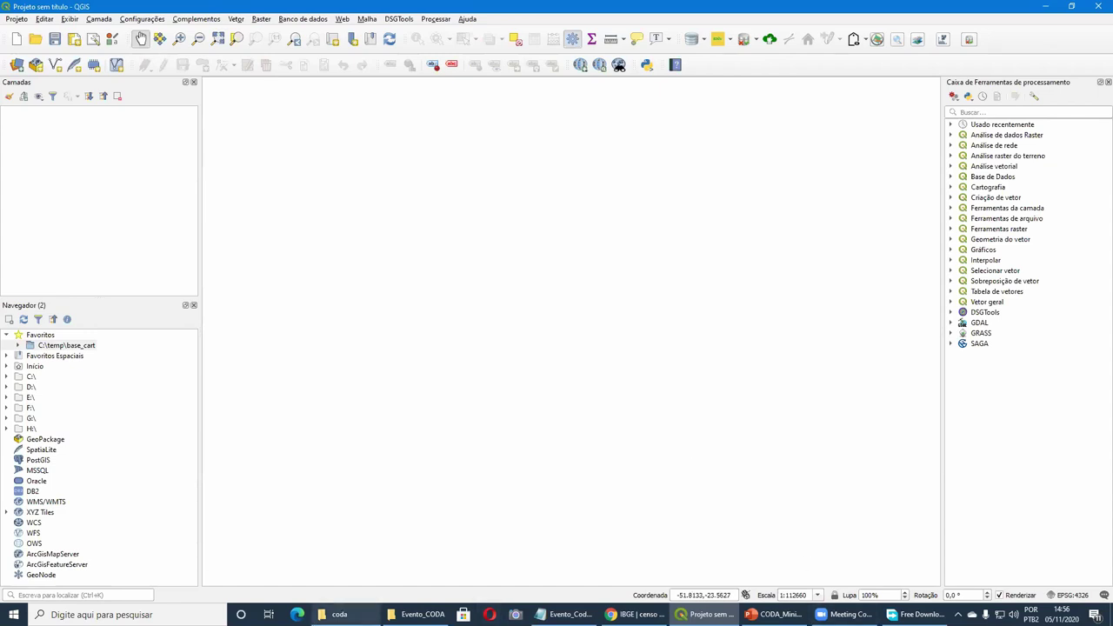
mouse_move(335, 614)
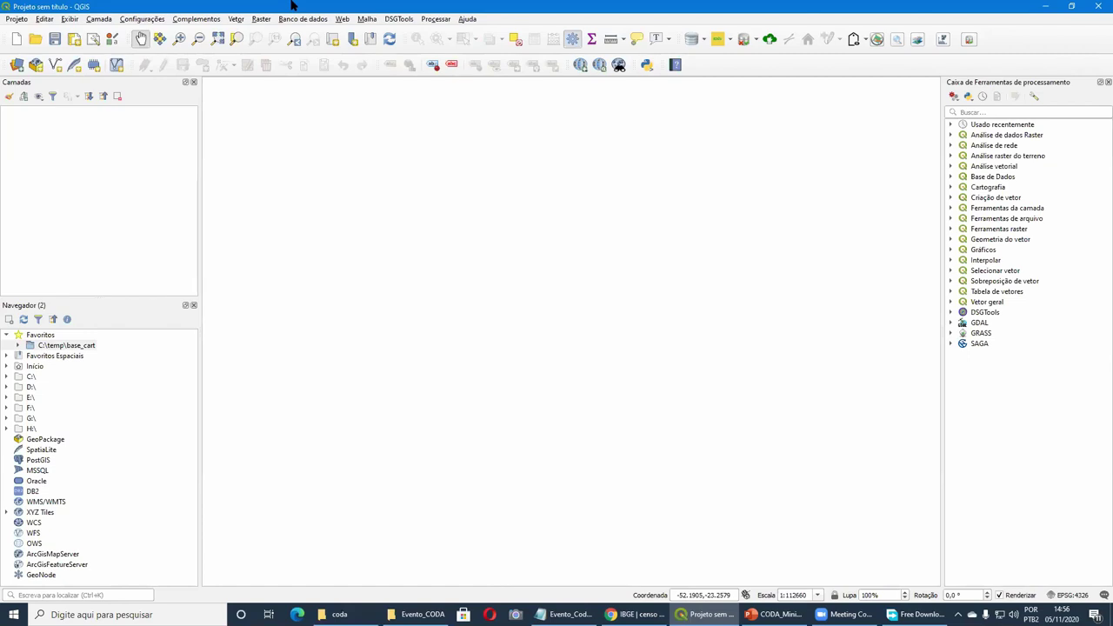
Check the installed QGIS version in the program's About information, highlight it and close the dialog.
click(468, 19)
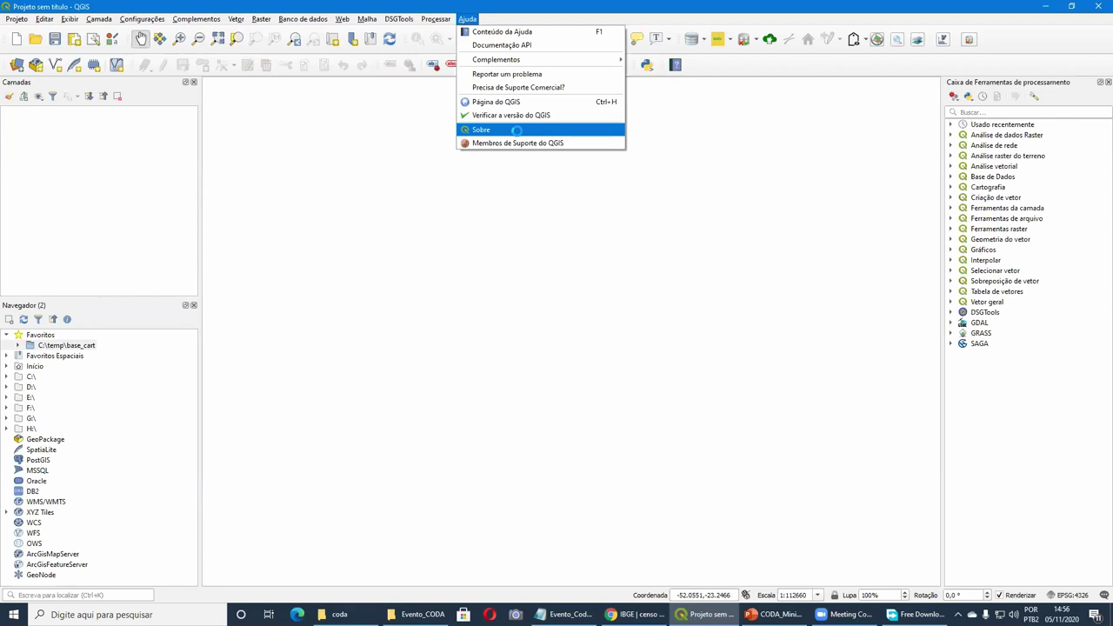
click(516, 129)
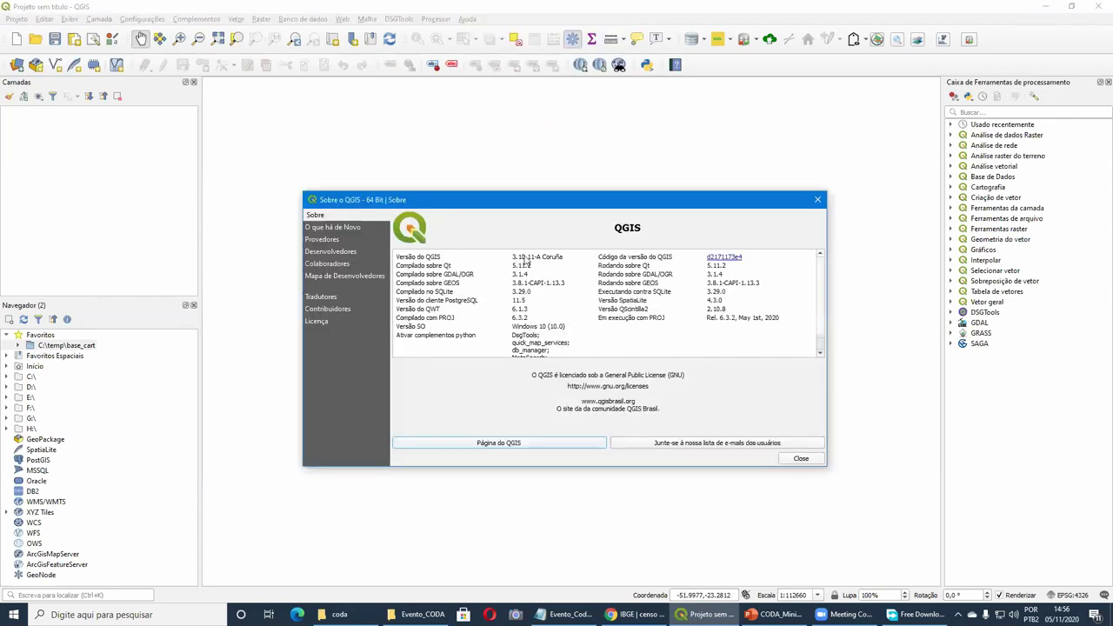
key(shift+Right)
key(shift+Right)
key(shift+Right)
key(shift+Right)
key(shift+Right)
key(shift+Right)
key(shift+Right)
key(shift+Right)
key(shift+Right)
click(821, 201)
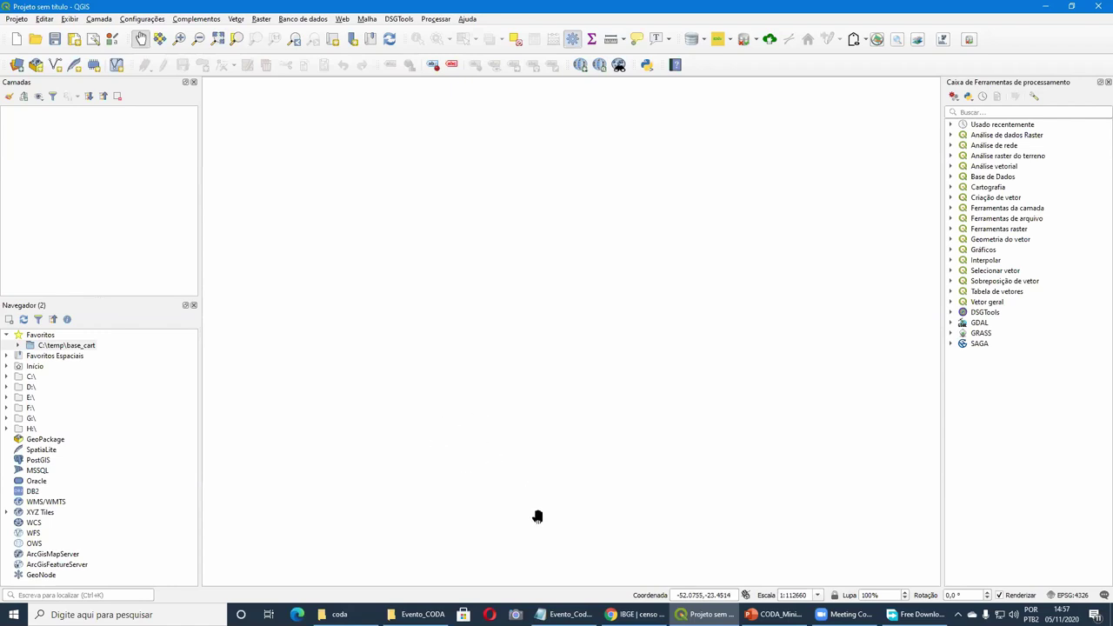
Consult the census tables link in the Evento_Coda_dados.txt notes and return to QGIS.
click(565, 614)
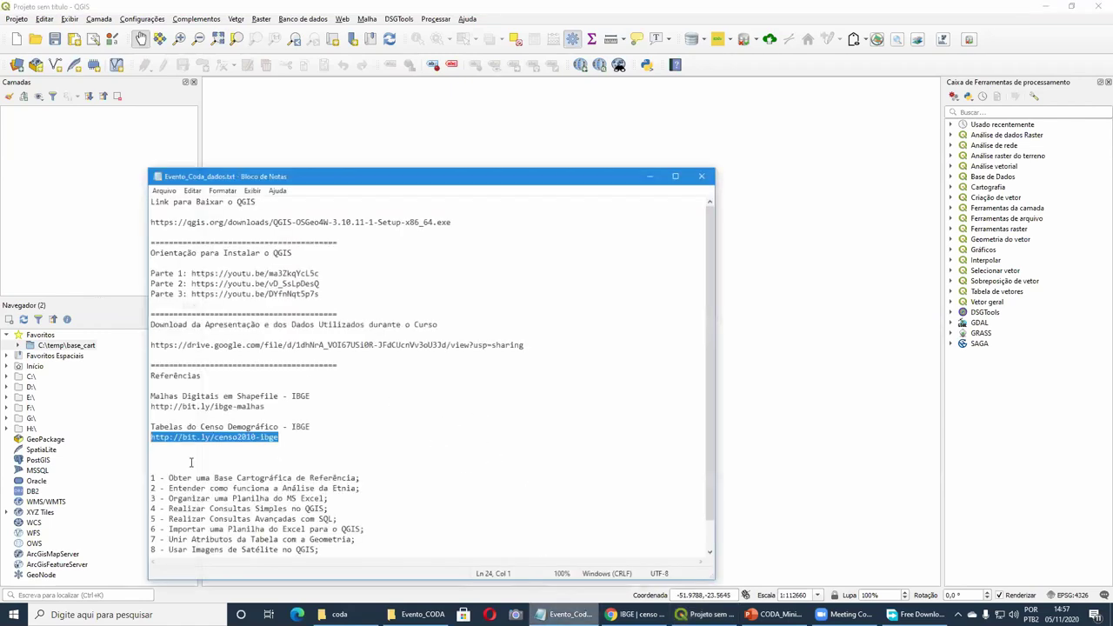
drag(162, 436, 349, 437)
click(122, 278)
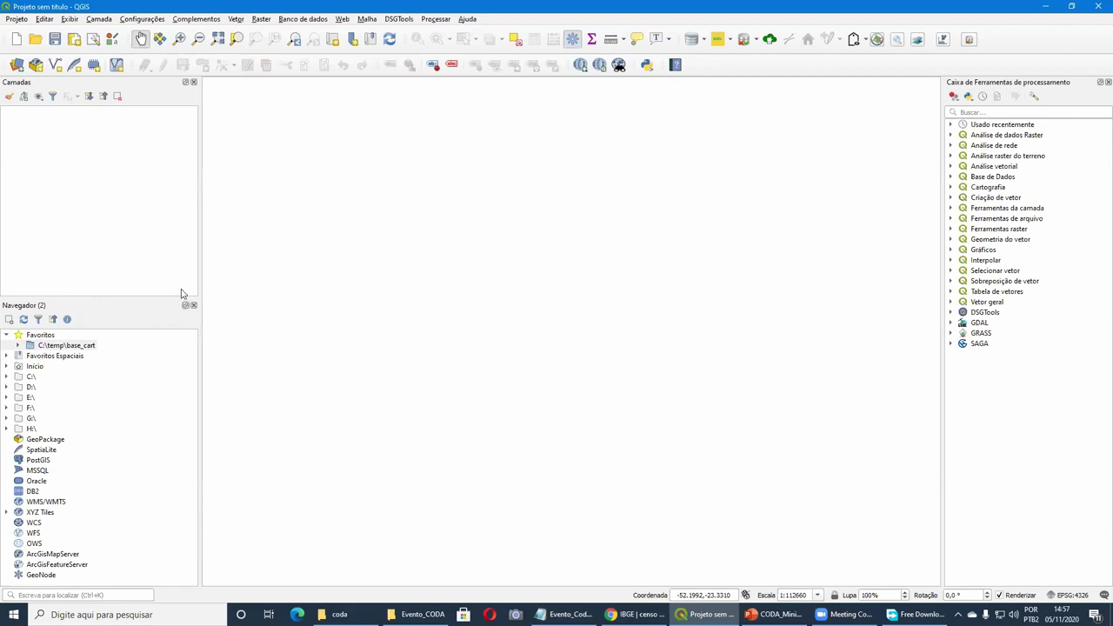
Undock the Navegador panel and dock it above the Camadas panel.
double_click(154, 301)
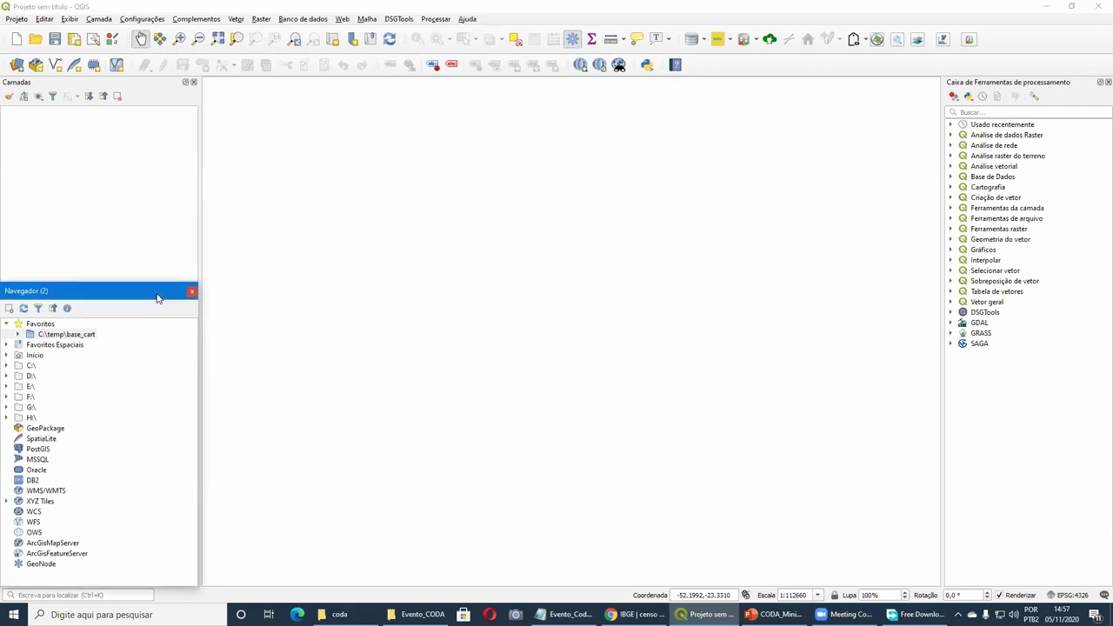
drag(156, 291, 127, 93)
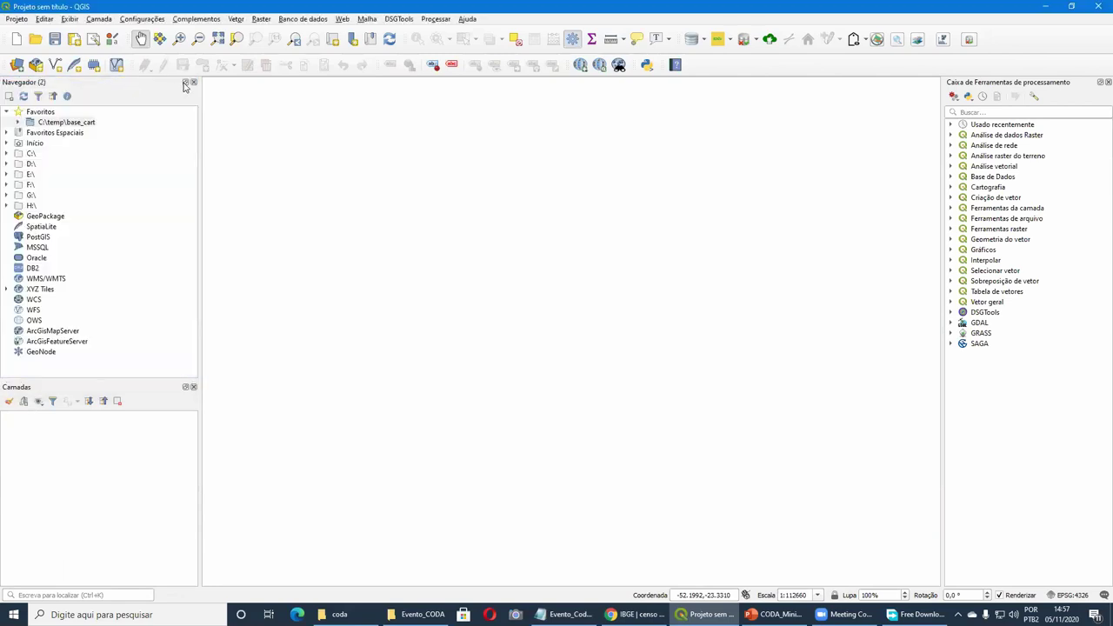
Undock the Navegador panel, dock it below the Camadas panel and select the C:\temp\base_cart favorite.
drag(113, 82, 113, 71)
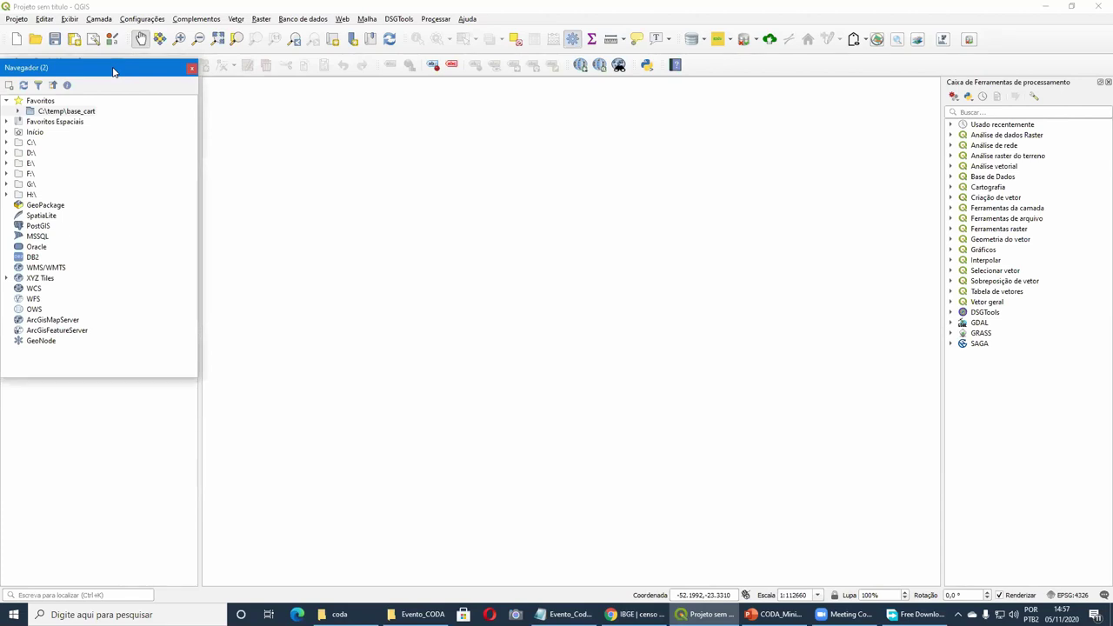
drag(113, 71, 96, 303)
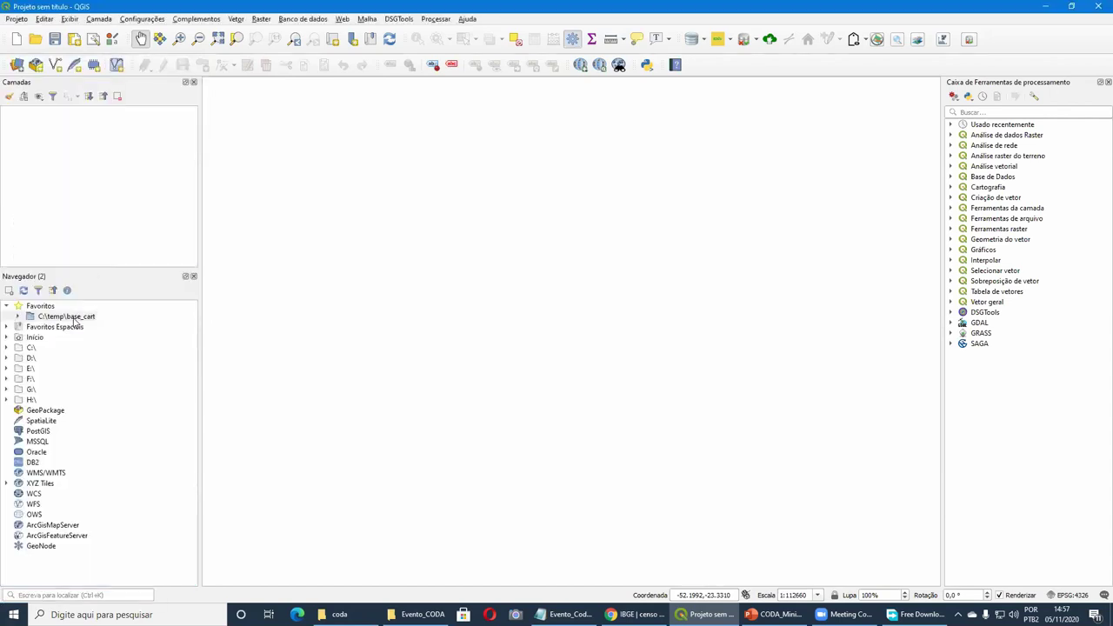
click(42, 314)
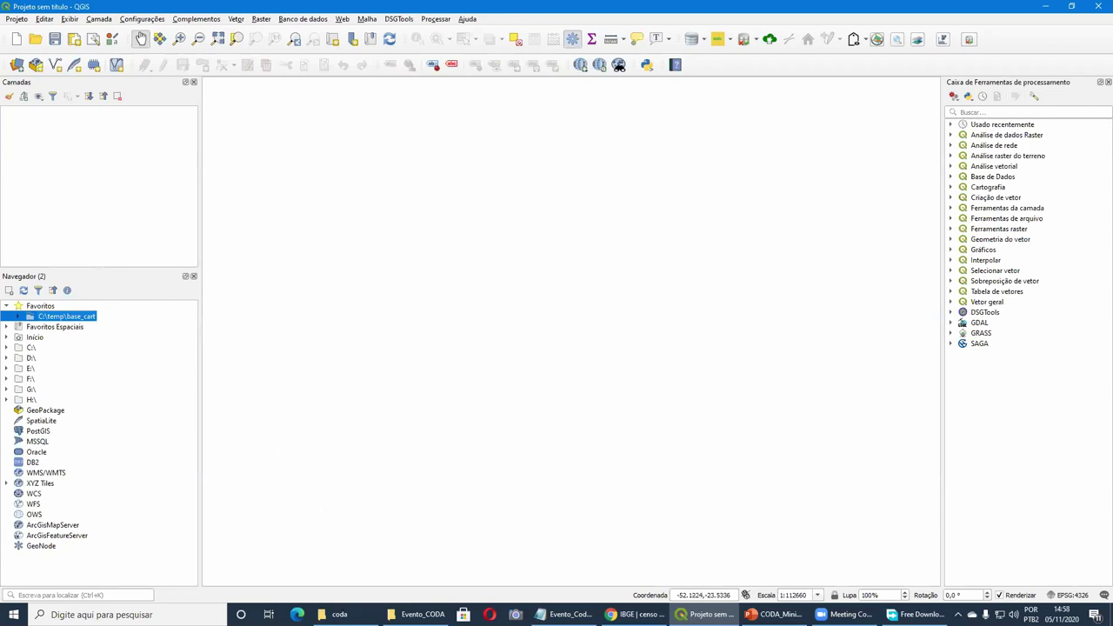
Check the path of the coda folder in File Explorer, return to QGIS and expand C:\coda in the Navegador.
click(339, 615)
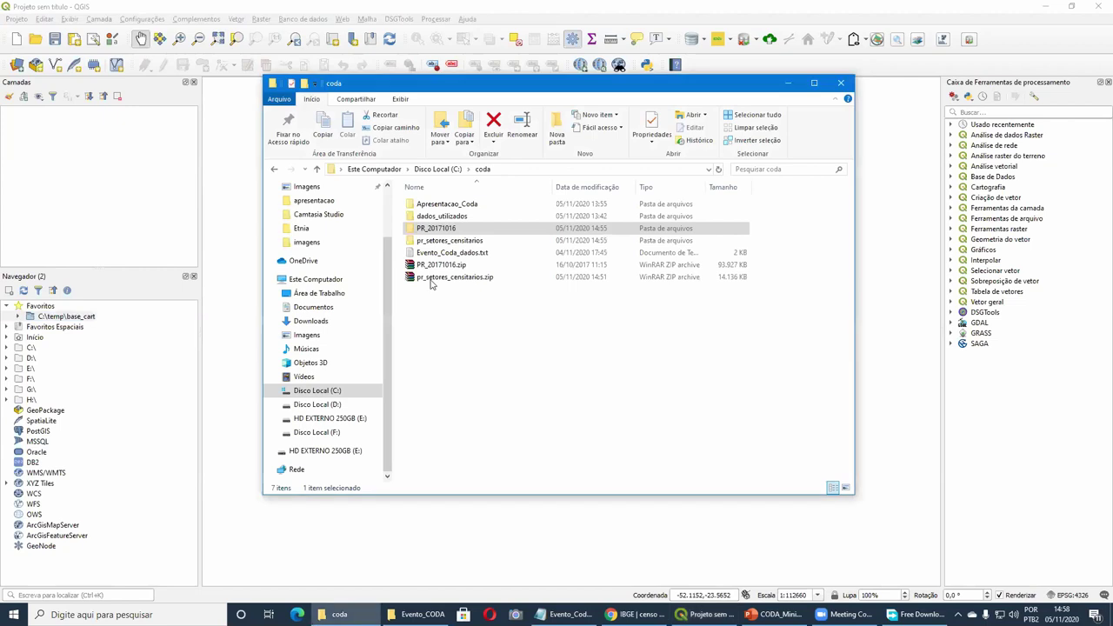
click(508, 170)
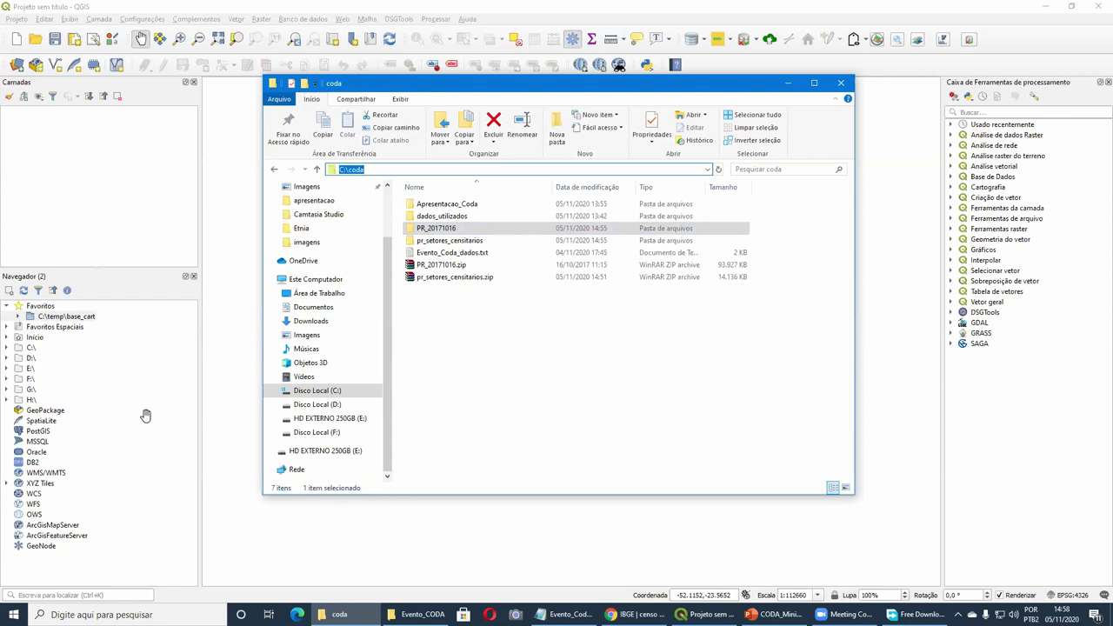
click(792, 86)
click(10, 349)
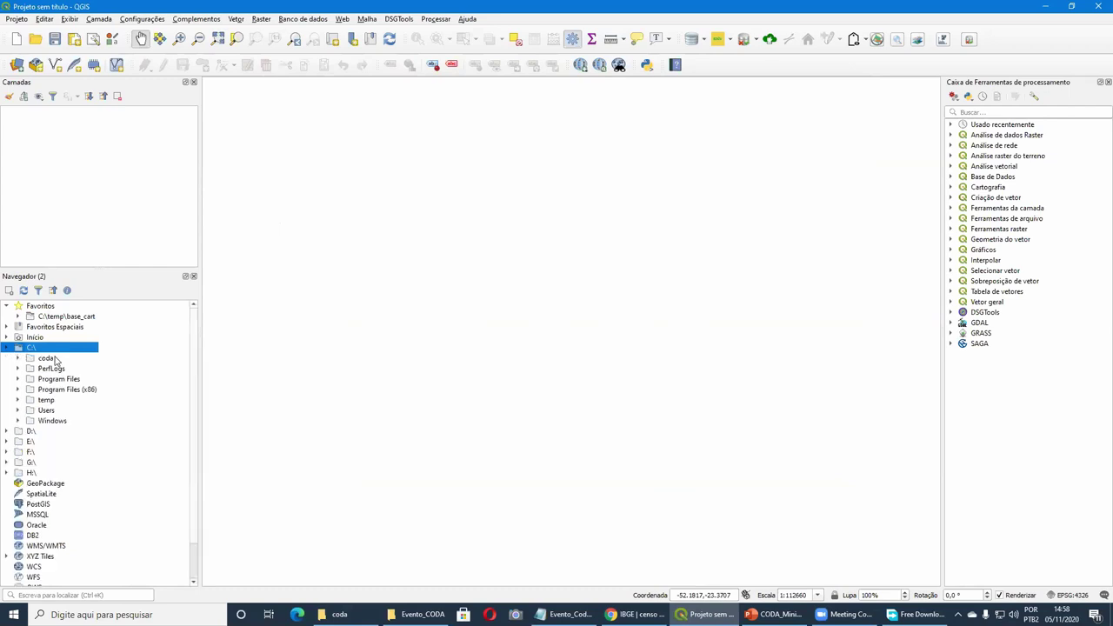
click(47, 358)
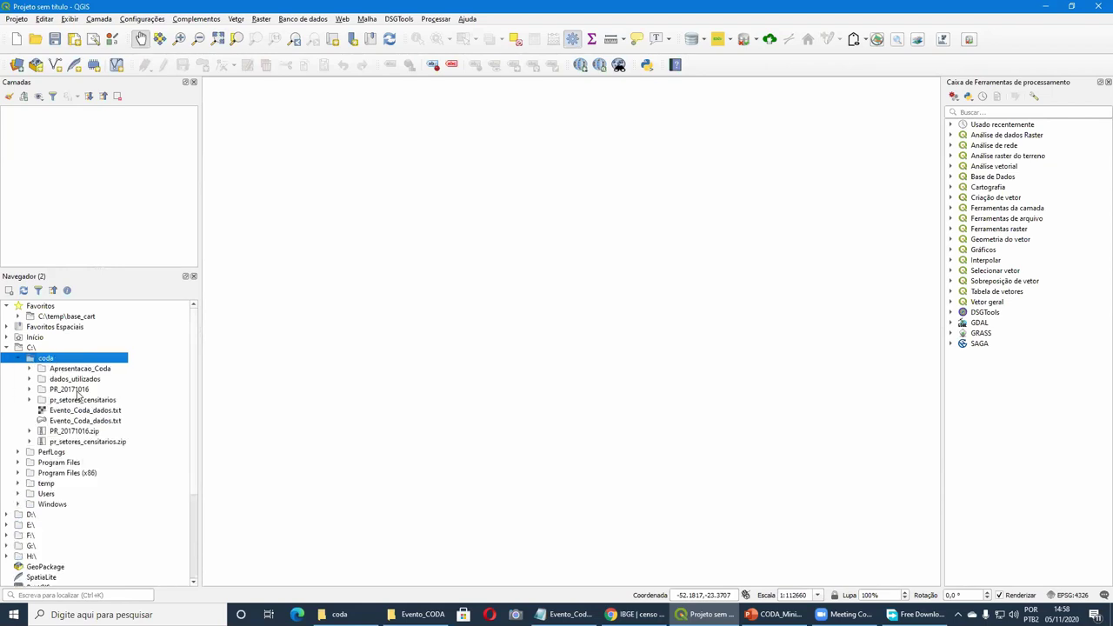
Add the PR_20171016 and pr_setores_censitarios folders inside C:\coda to the Navegador favorites.
click(87, 390)
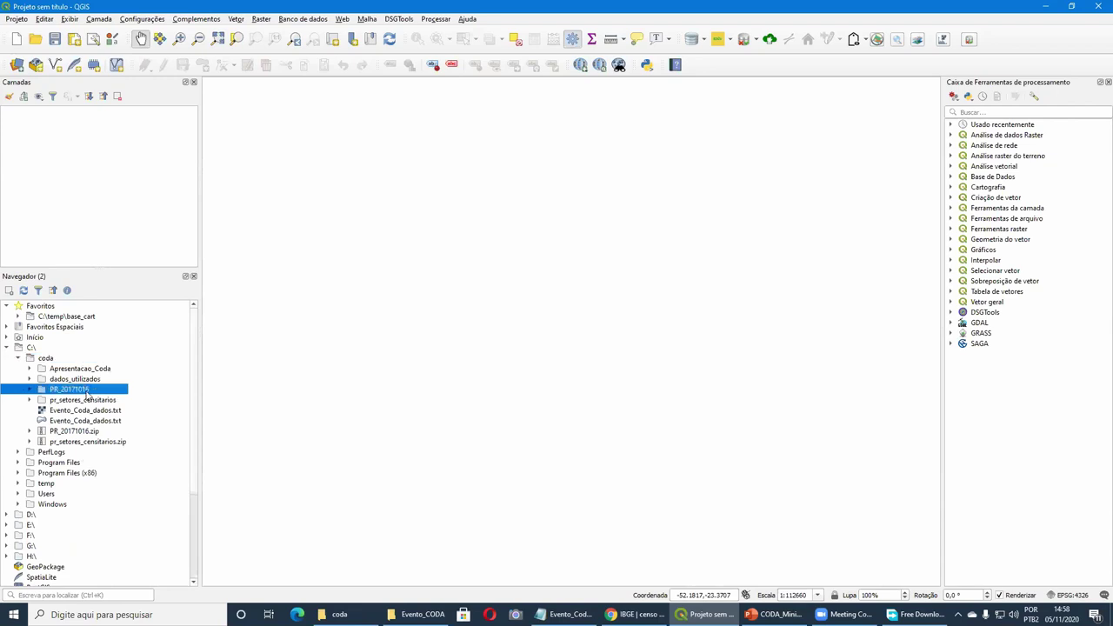
right_click(87, 391)
click(111, 404)
click(103, 410)
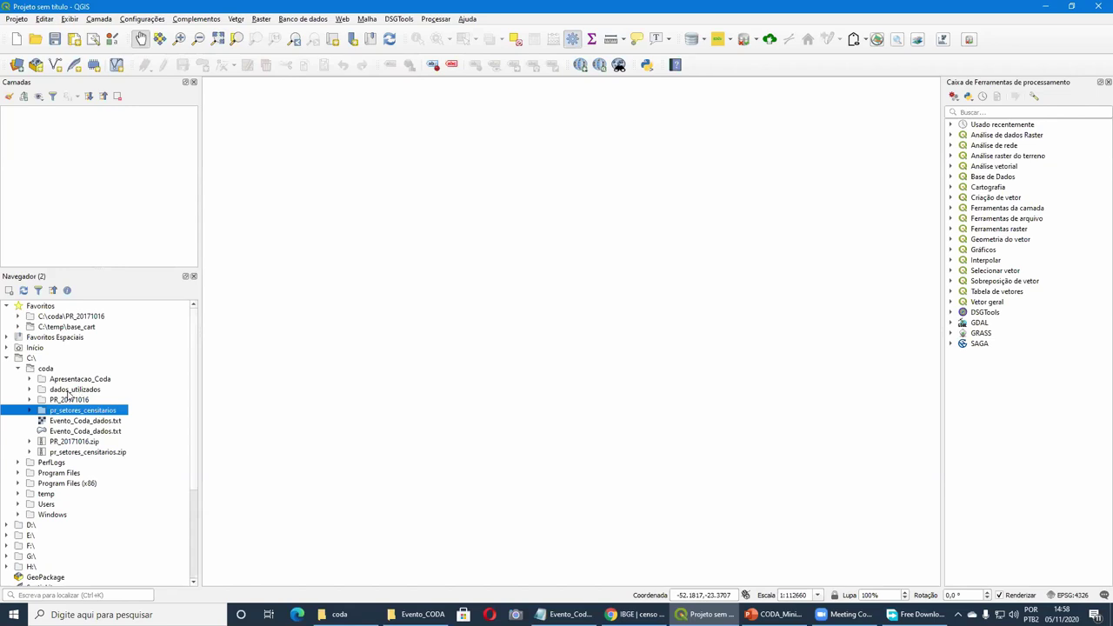
click(96, 401)
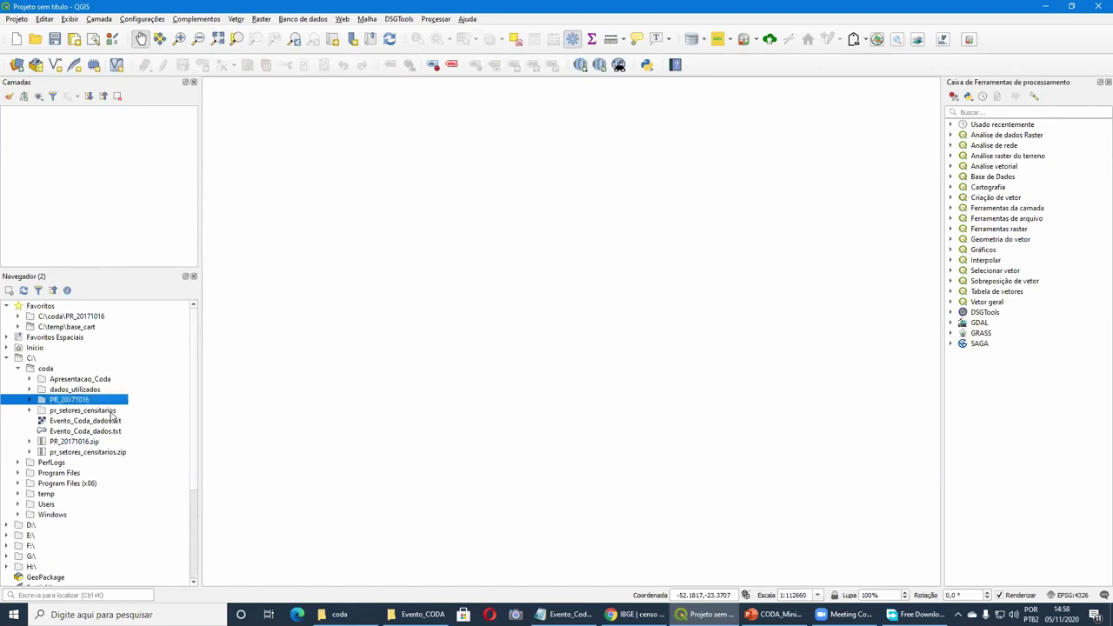
right_click(111, 413)
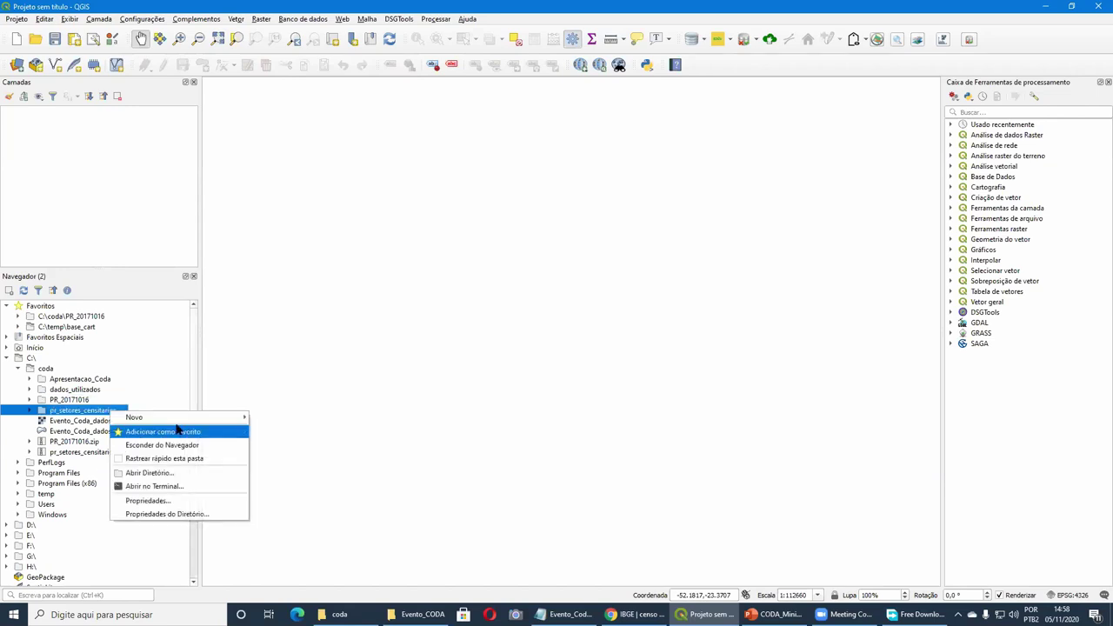
click(177, 430)
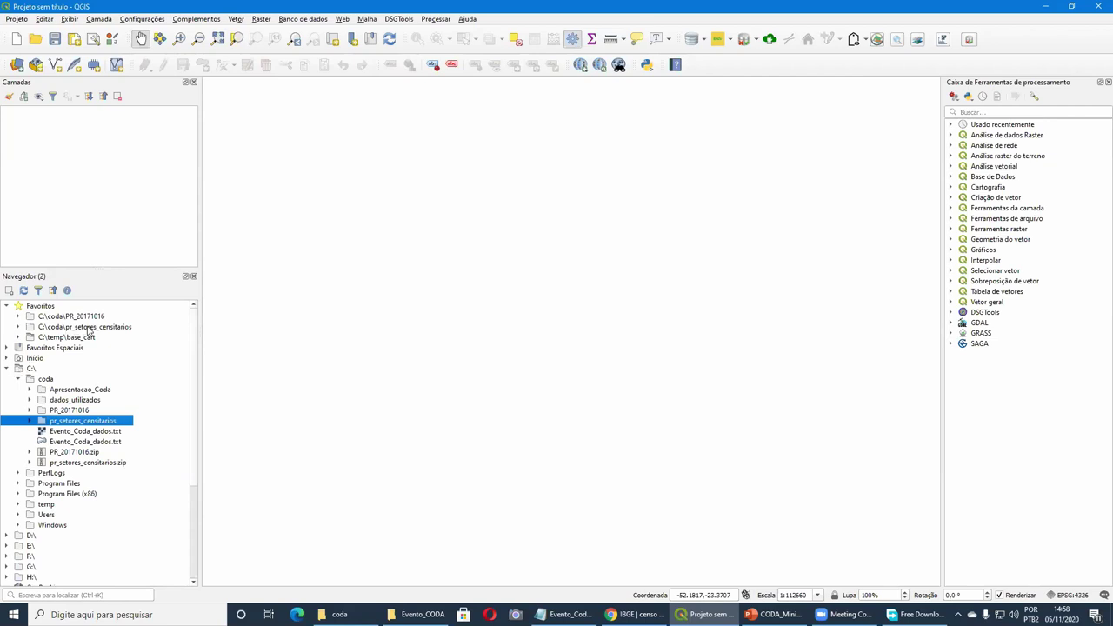
Expand the PR_20171016 favorite down to its CSV and EXCEL folders, and expand the pr_setores_censitarios favorite.
click(59, 331)
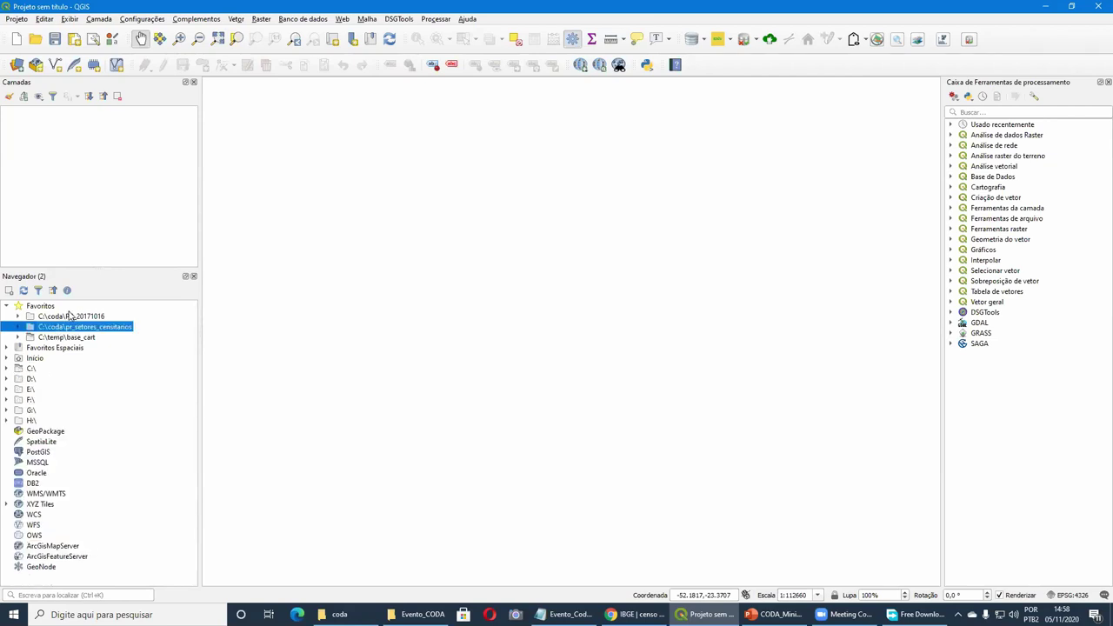
click(40, 317)
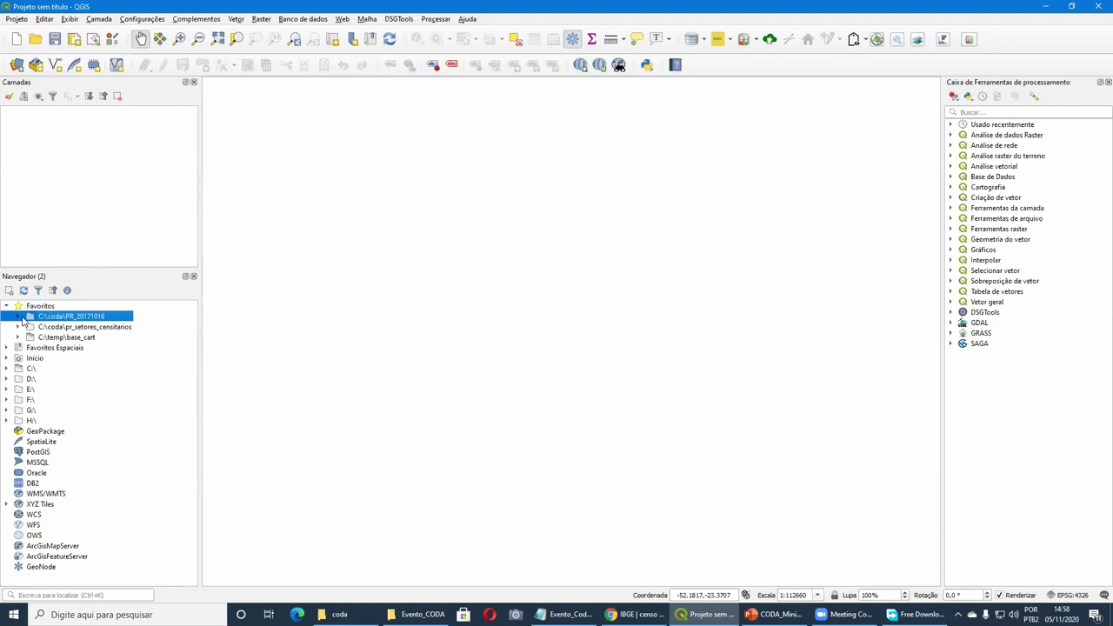
click(18, 316)
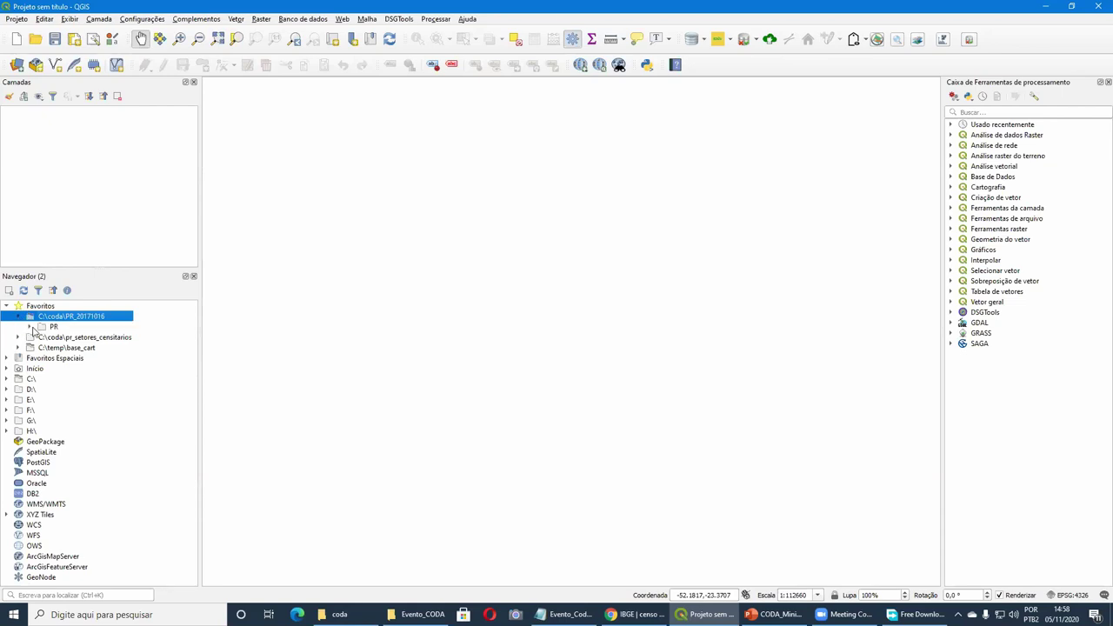
click(30, 327)
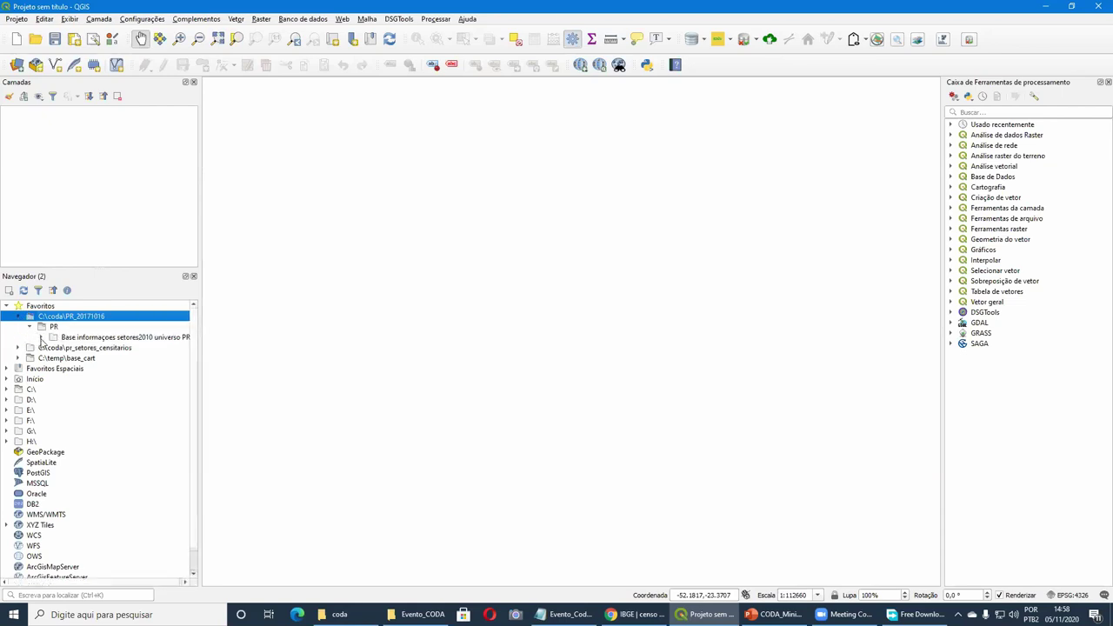
click(41, 338)
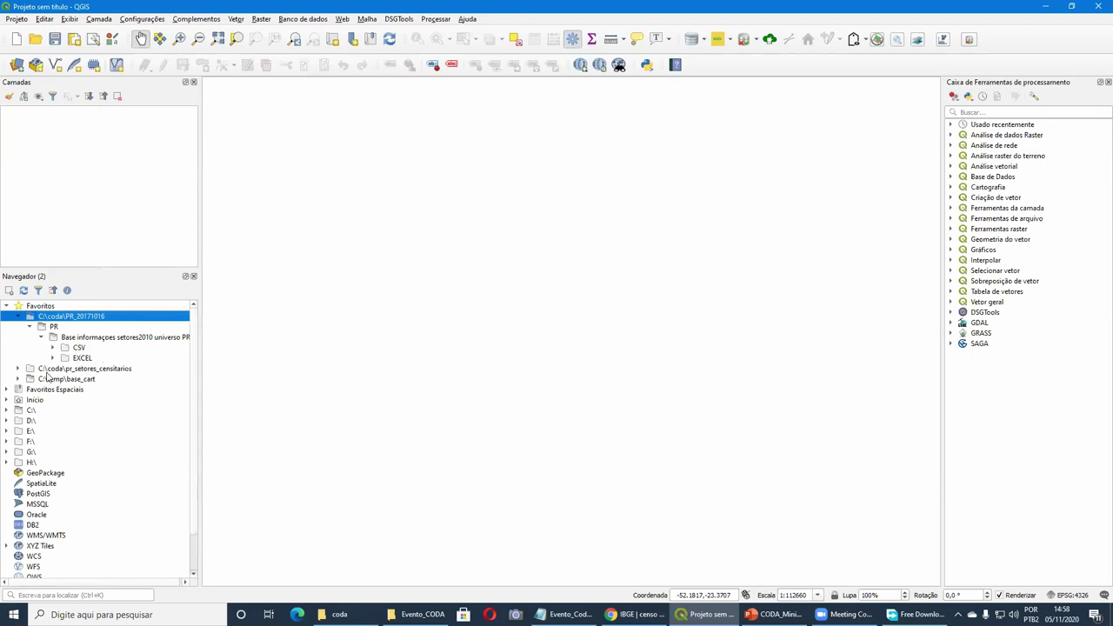
click(19, 370)
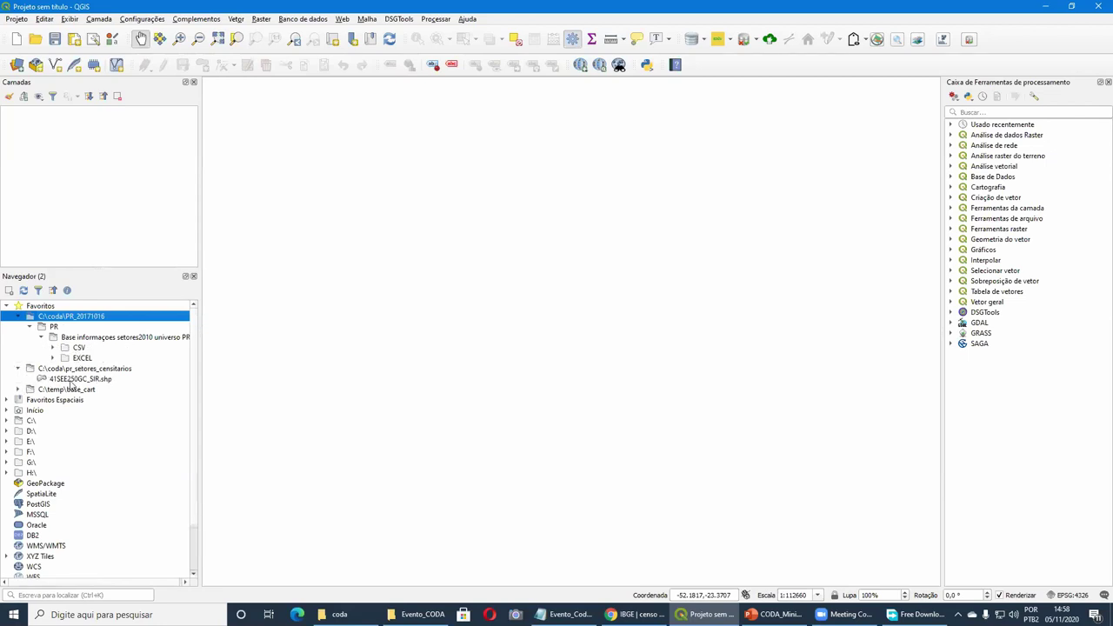
Load the 41SEE250GC_SIR.shp census sector boundaries from the pr_setores_censitarios favorite into the map.
click(128, 383)
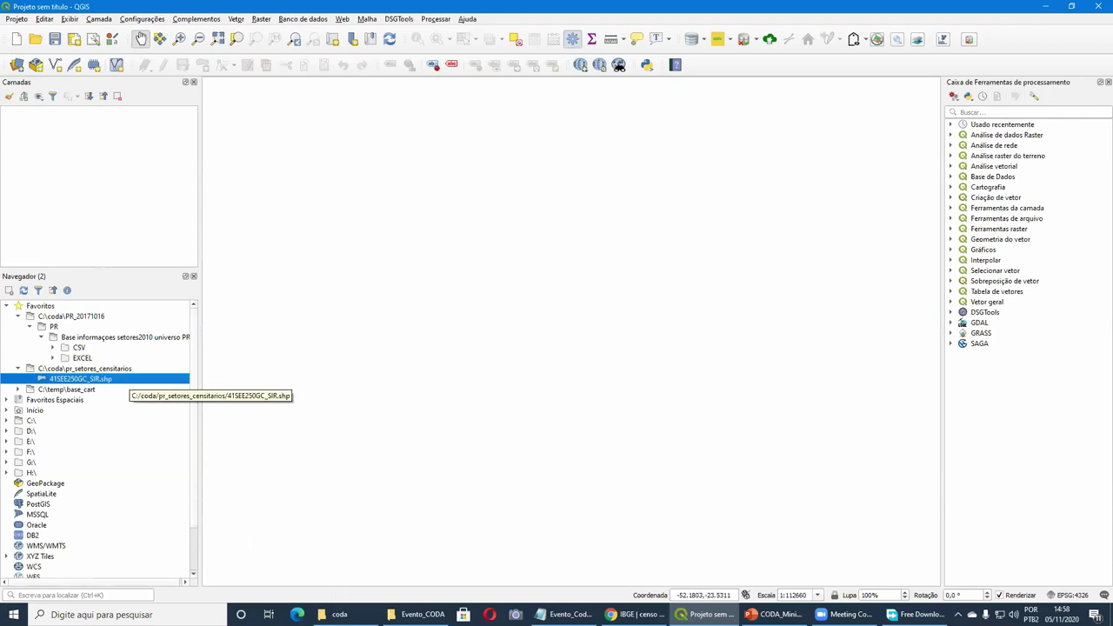
click(426, 566)
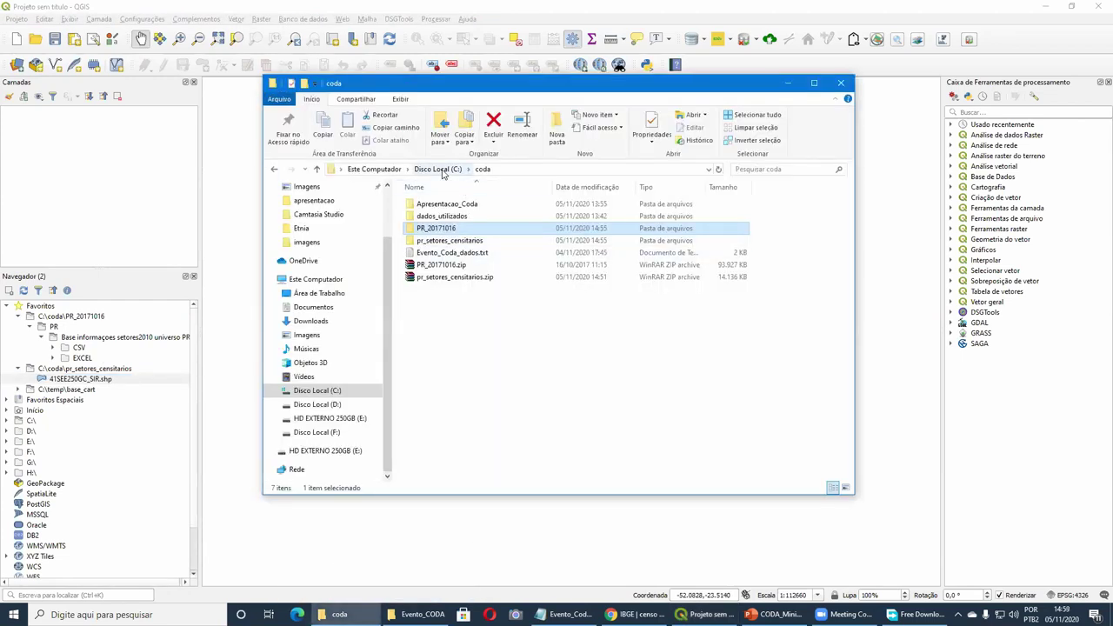
click(790, 83)
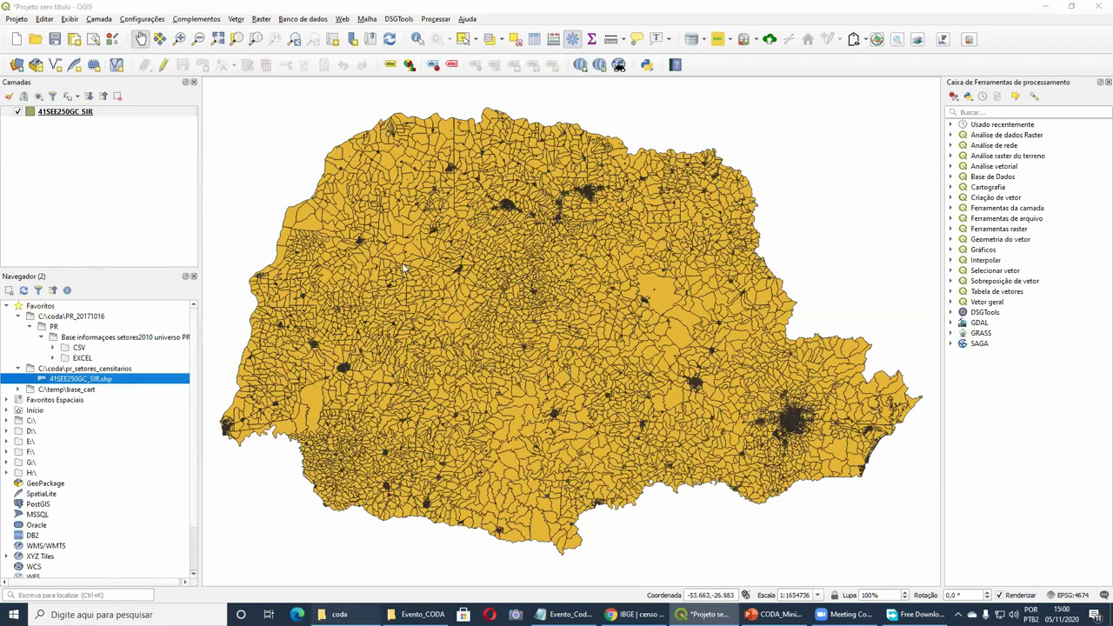
Switch to File Explorer and open the EXCEL folder under PR_20171016, PR, Base informaçoes setores2010 universo PR.
key(alt+Tab)
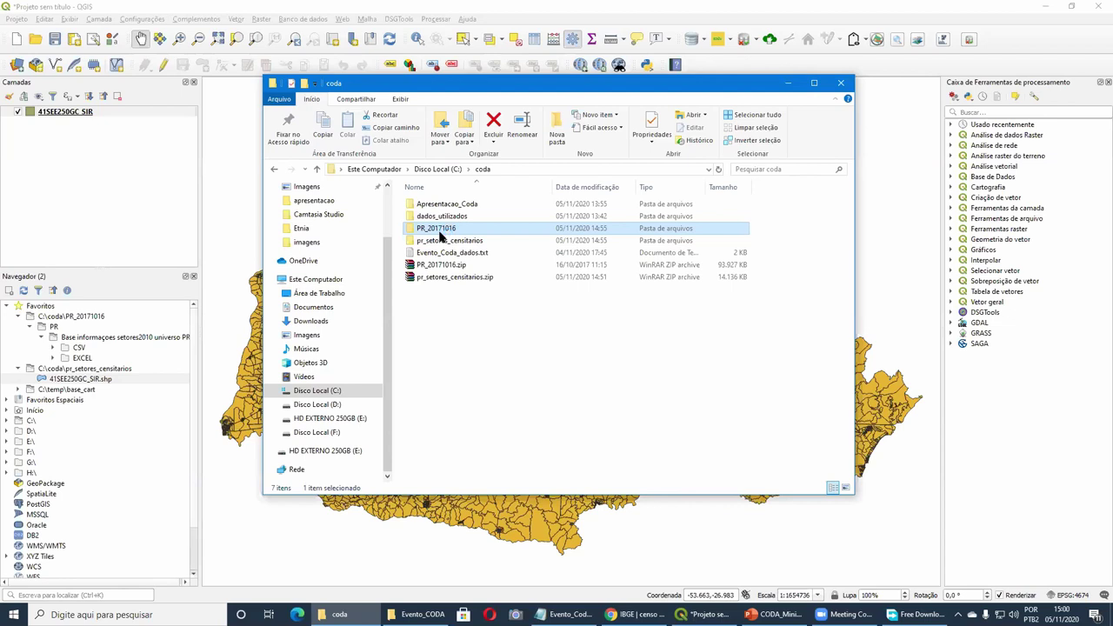
double_click(438, 233)
click(426, 204)
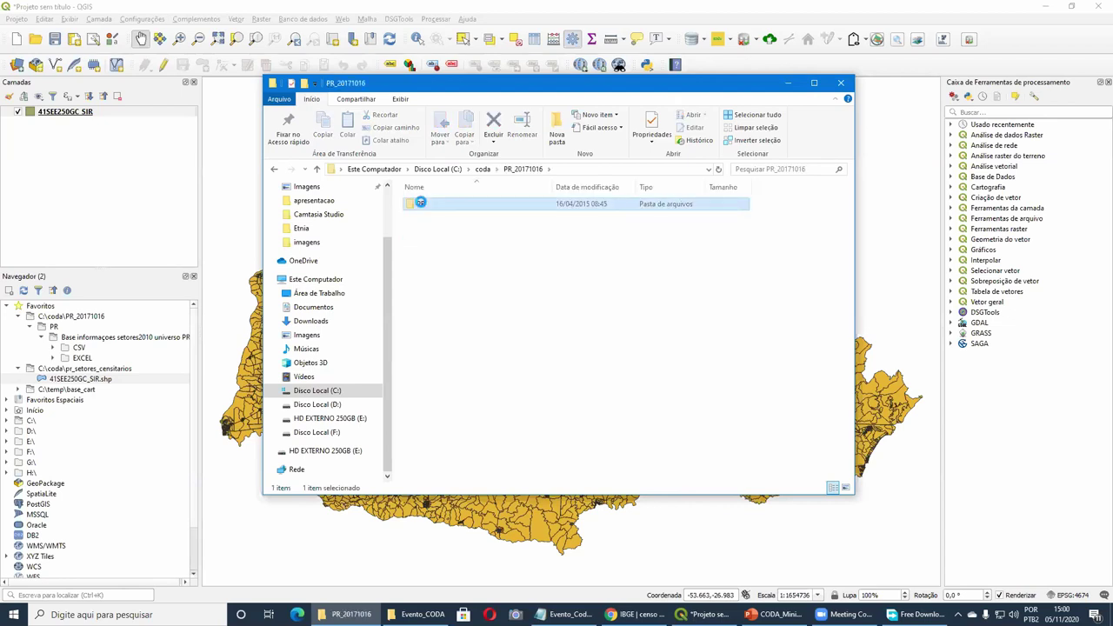
double_click(431, 205)
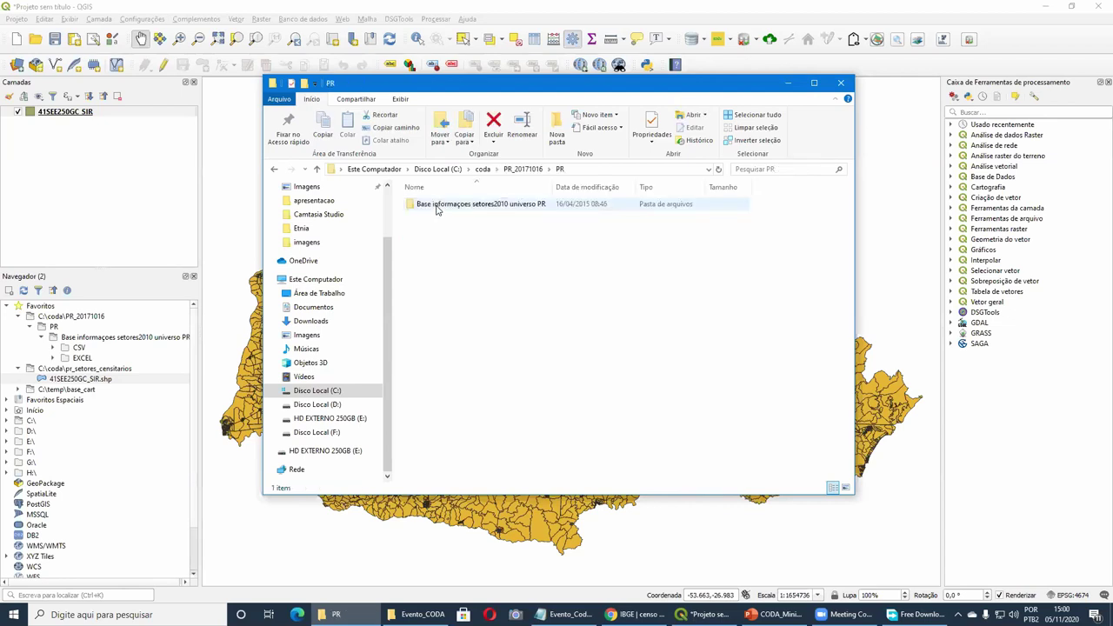
click(440, 209)
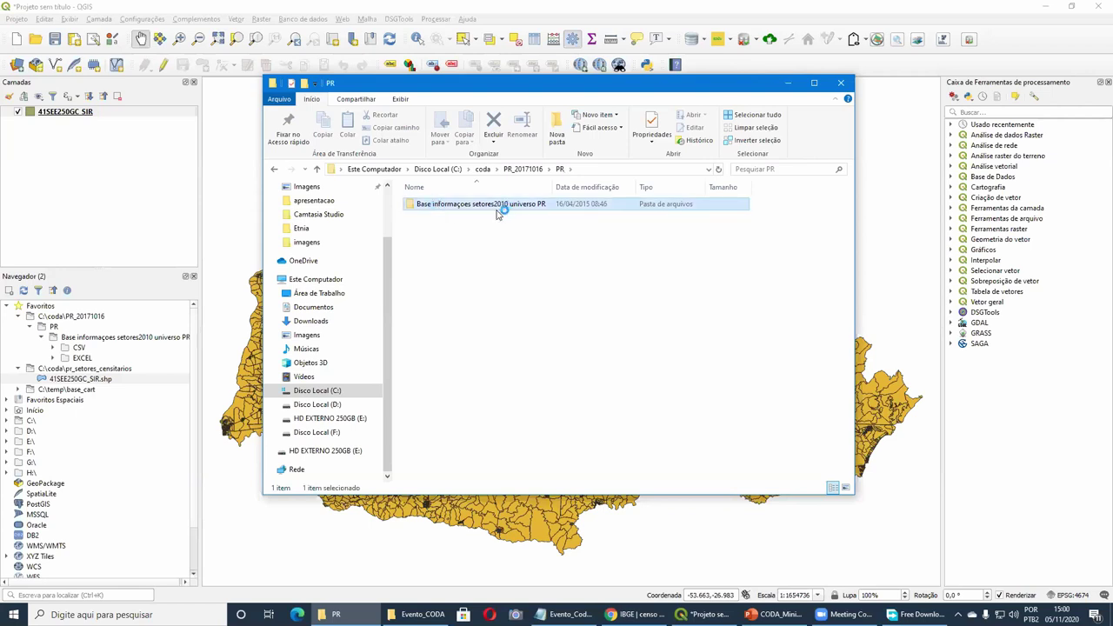
double_click(467, 208)
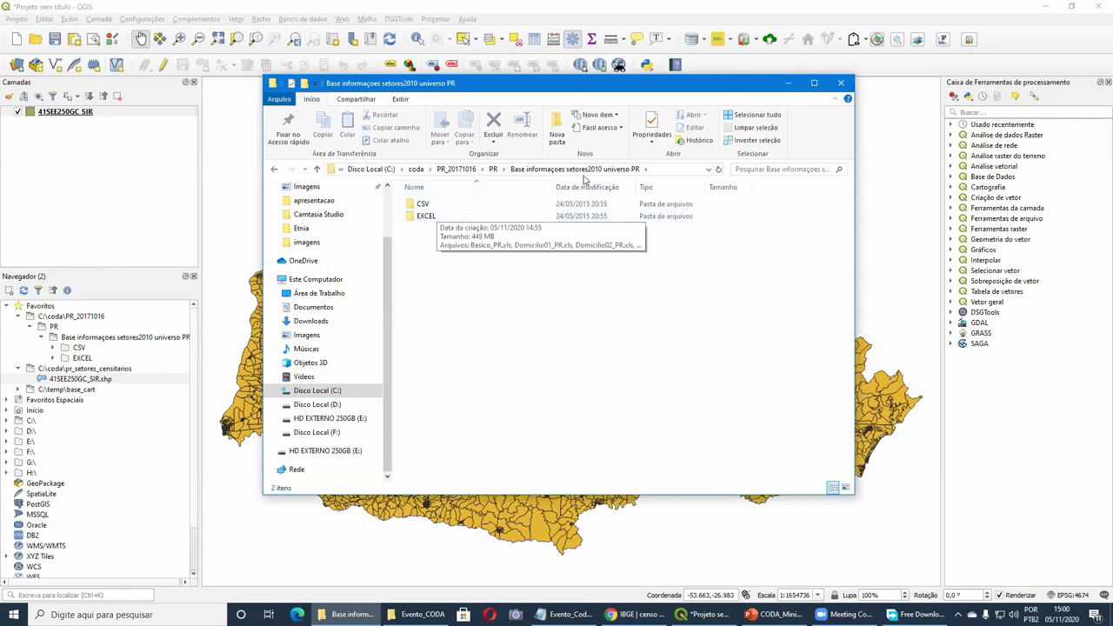
click(427, 217)
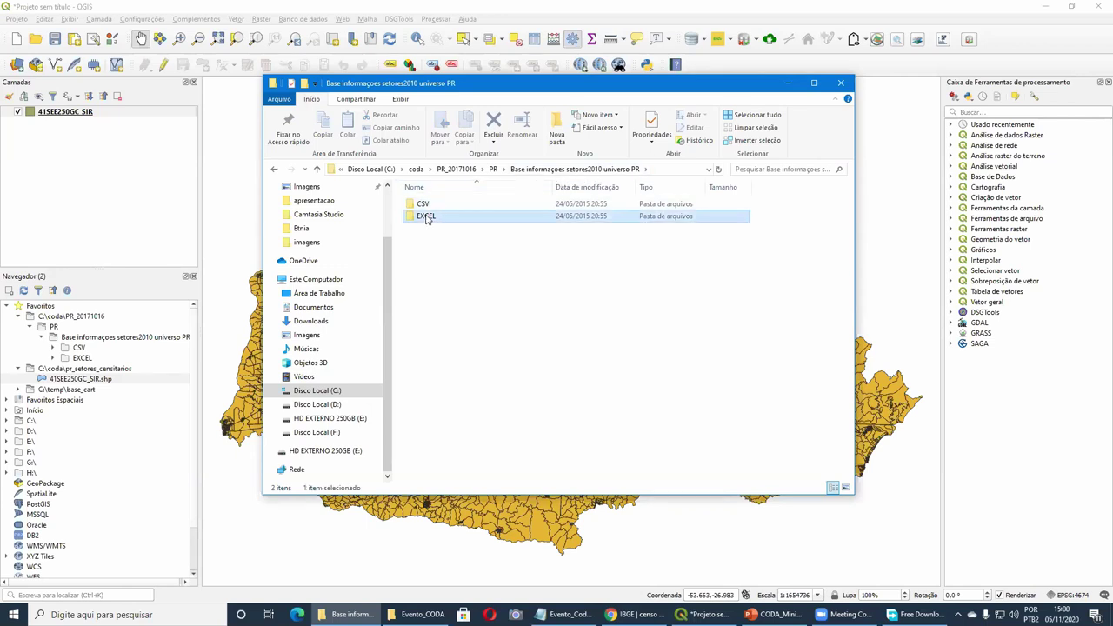
double_click(462, 216)
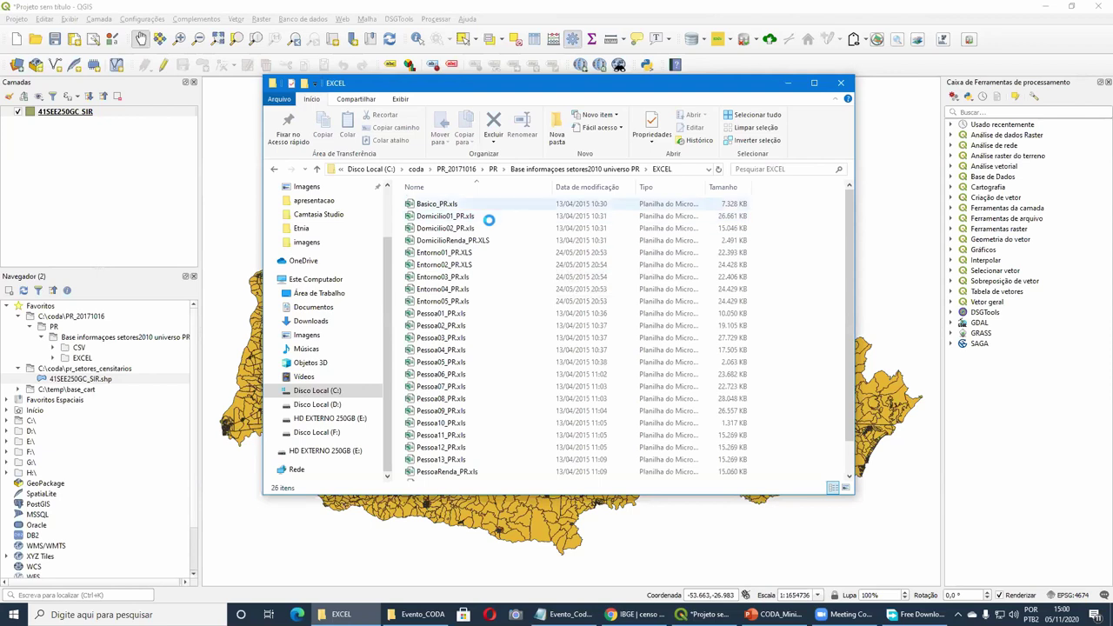
Review the census spreadsheets, including Basico_PR.xls, DomicilioRenda_PR.XLS and ResponsavelRenda_PR.xls, and move and enlarge the folder window to list all files.
click(449, 205)
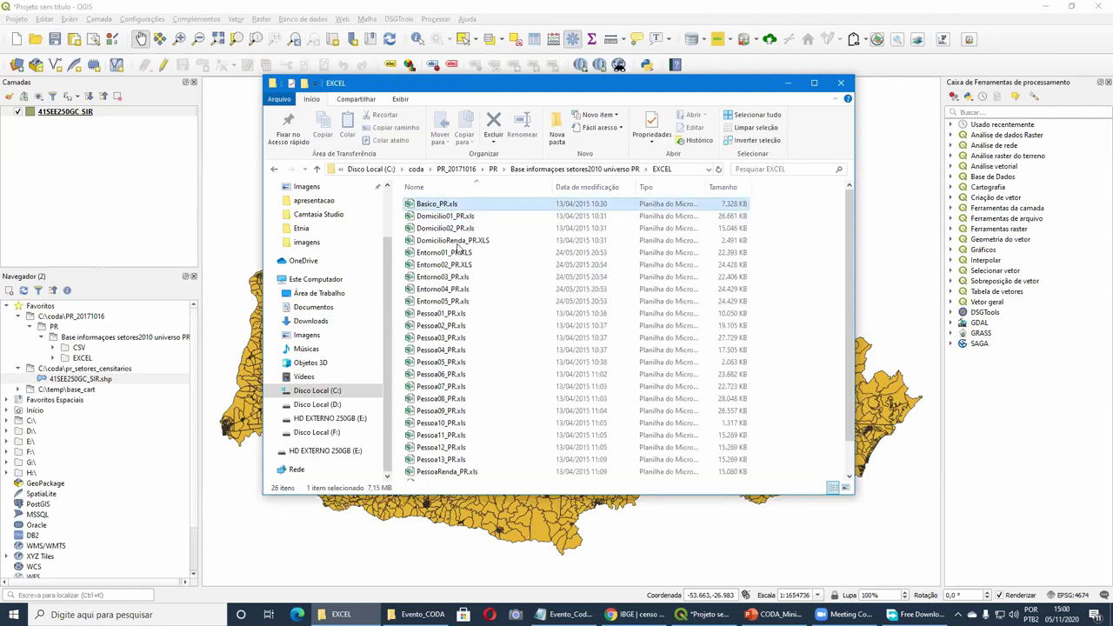
click(458, 243)
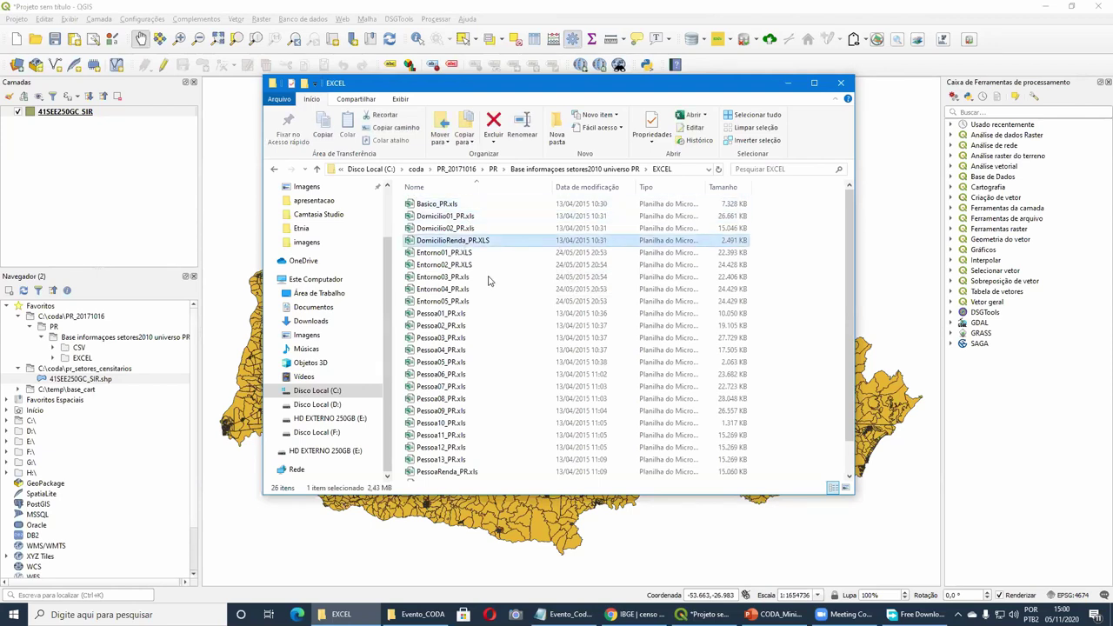
scroll(489, 280, down, 1)
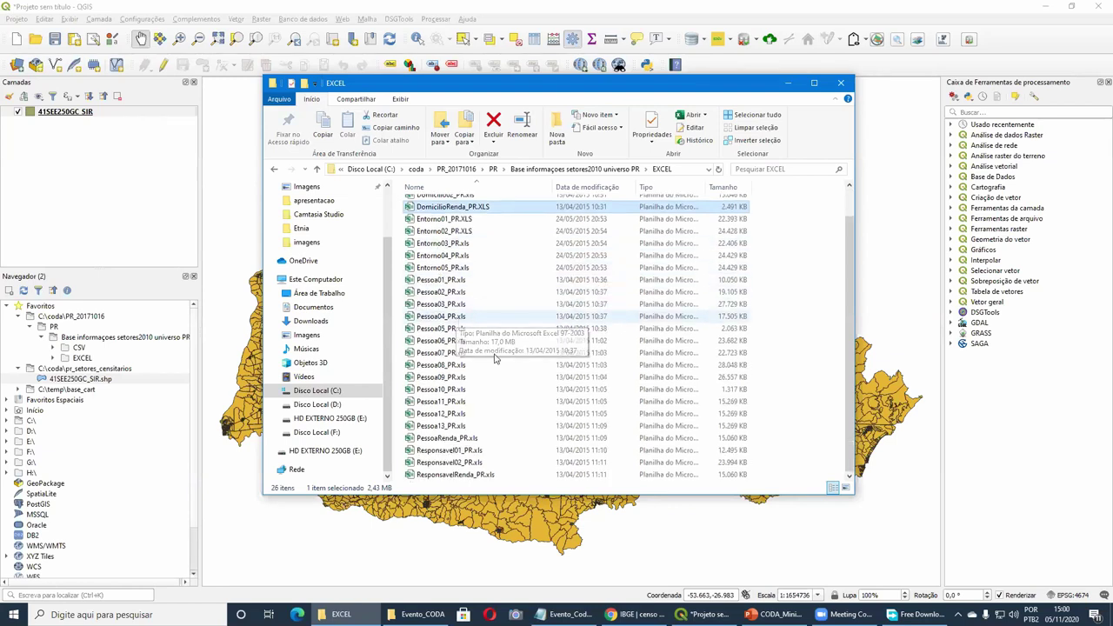
click(449, 476)
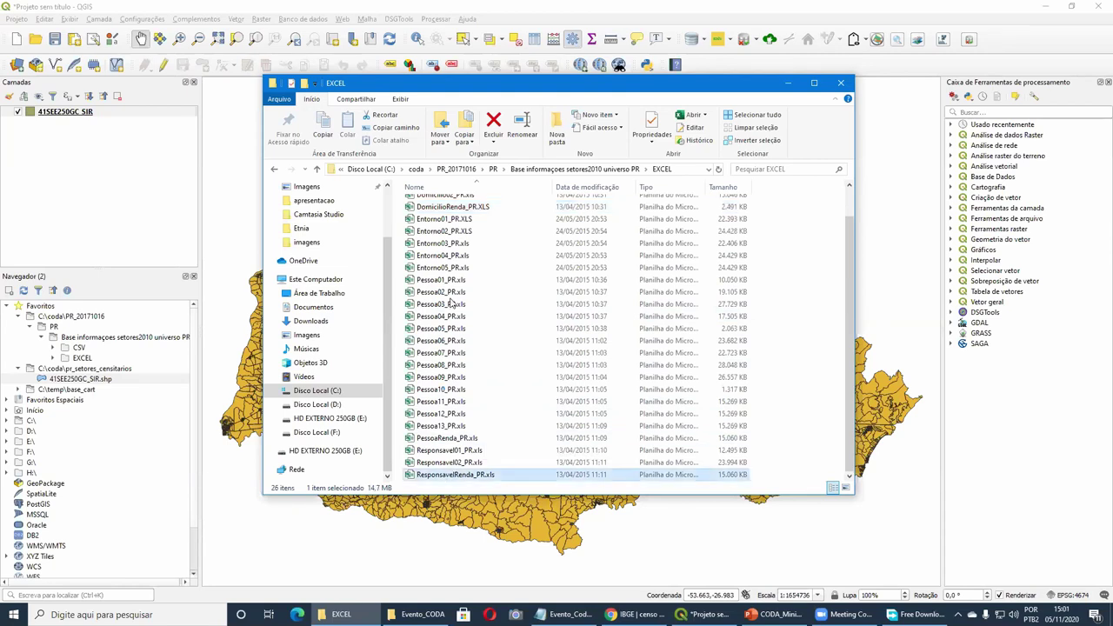
scroll(469, 241, up, 1)
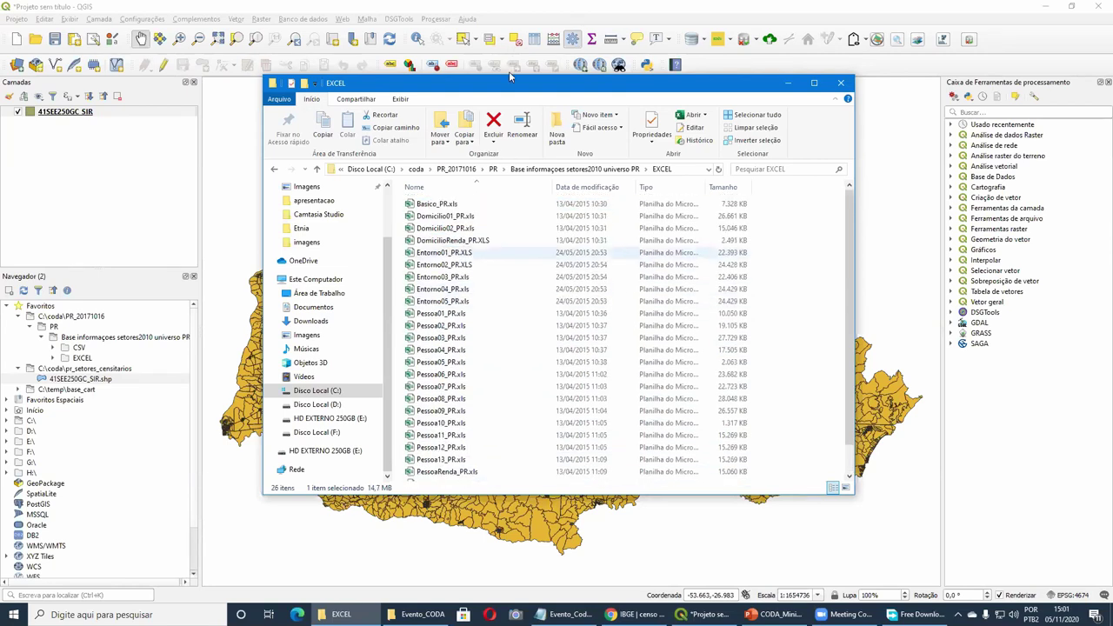
drag(514, 79, 514, 55)
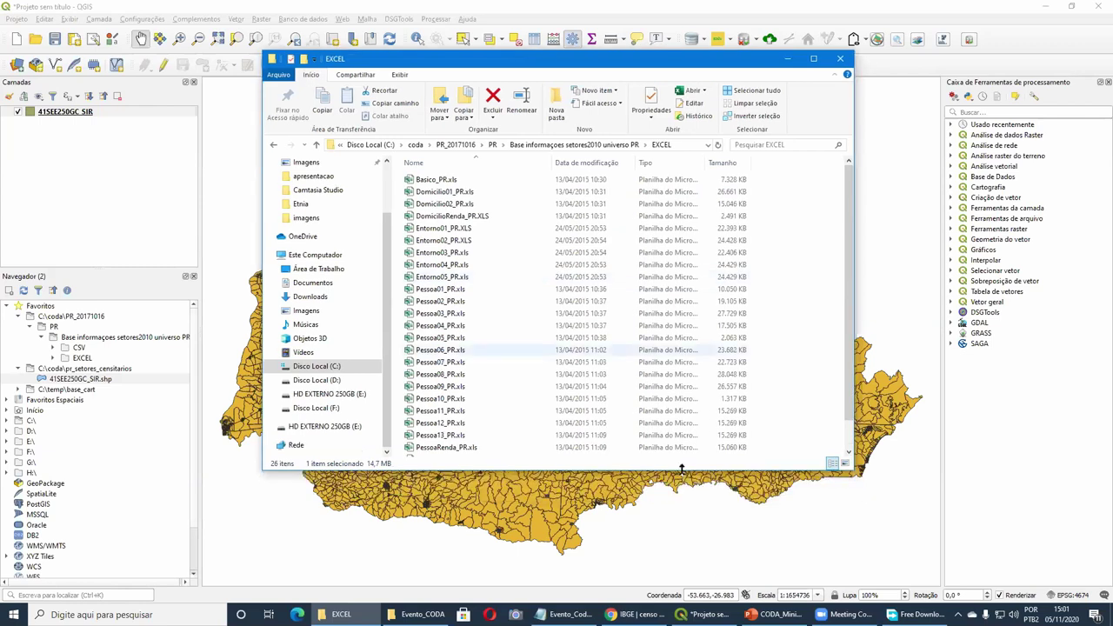
drag(683, 471, 682, 541)
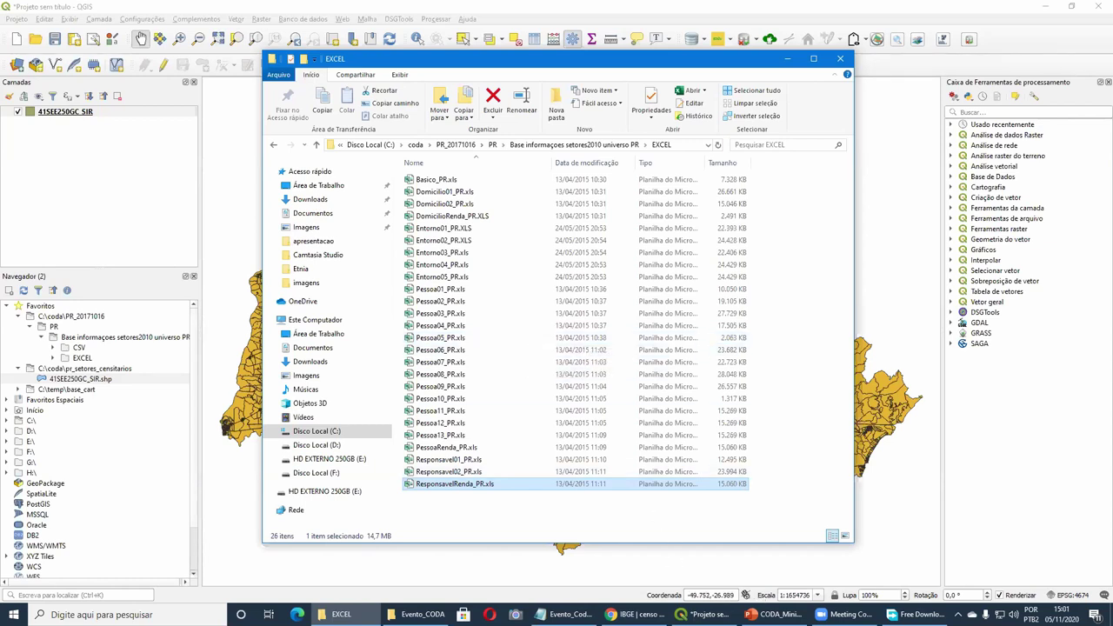
Switch to the PowerPoint presentation and review slides 18 and 19 on obtaining the IBGE census sector boundaries, tables and documentation.
key(alt+Tab)
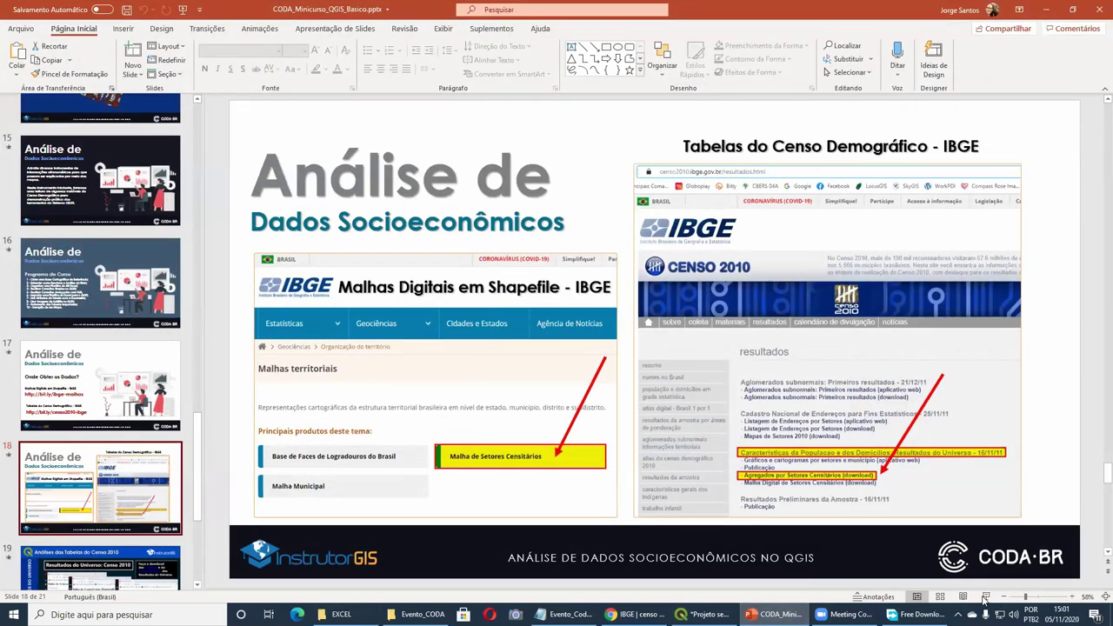
click(986, 598)
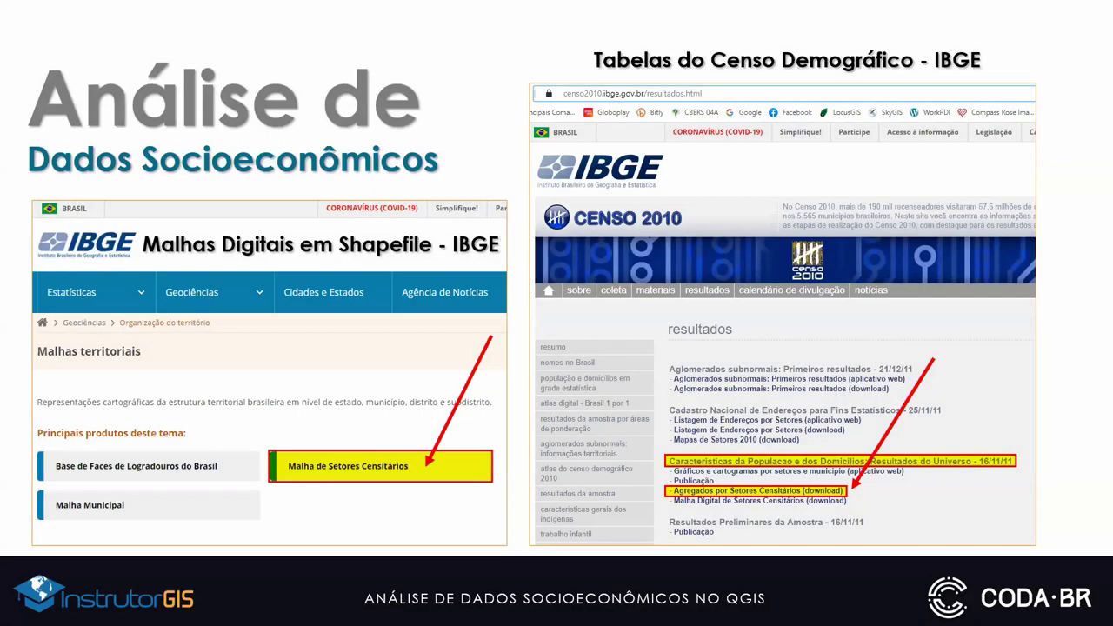
key(Right)
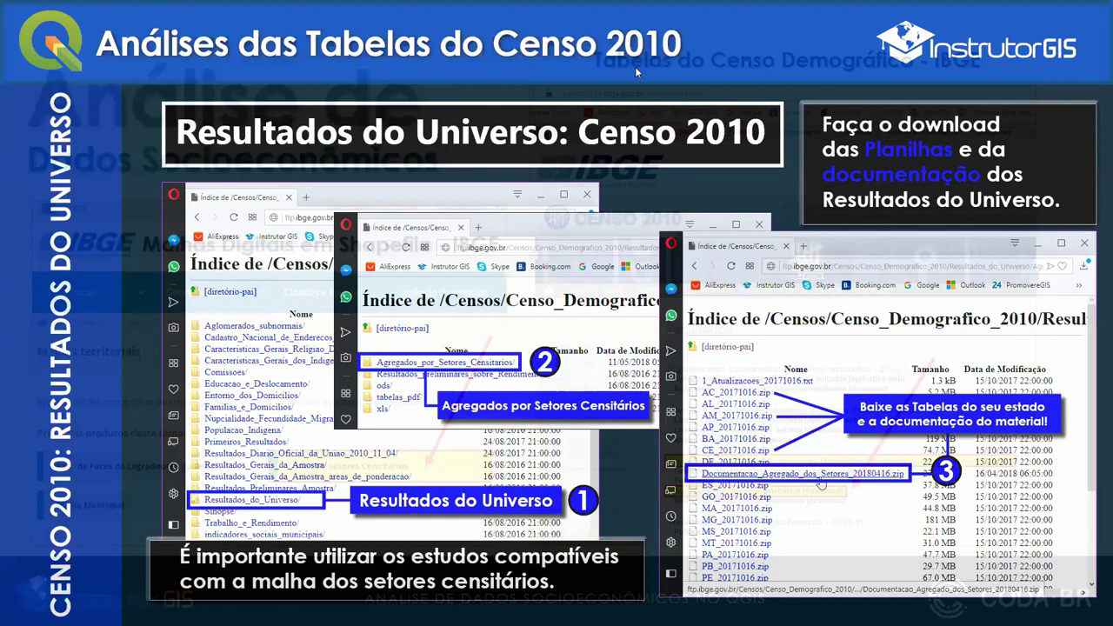
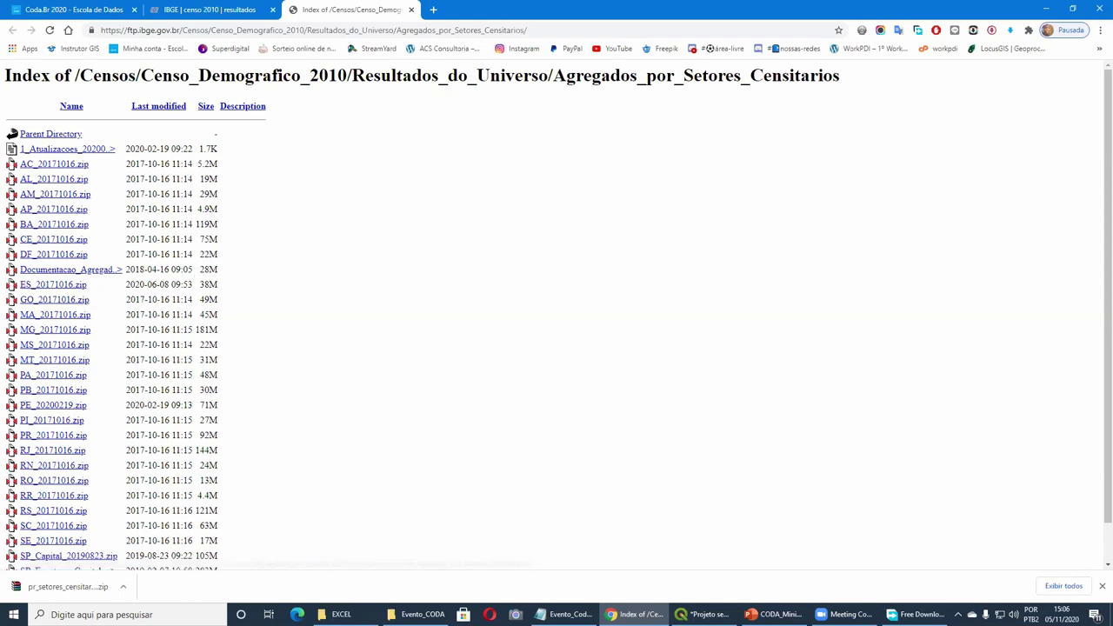
key(alt+Tab)
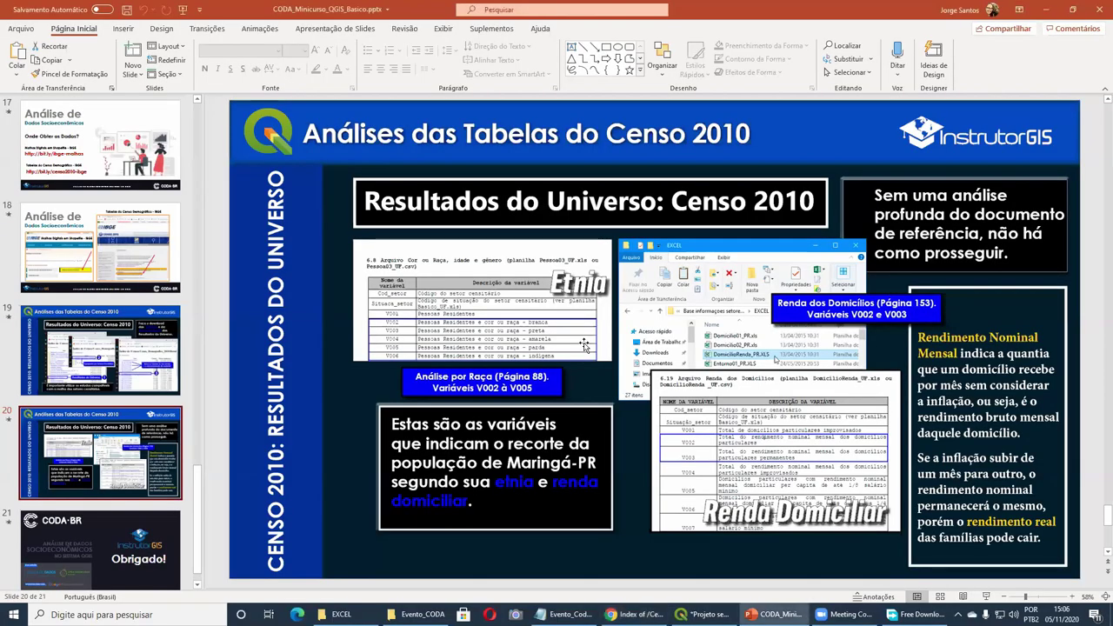
click(136, 365)
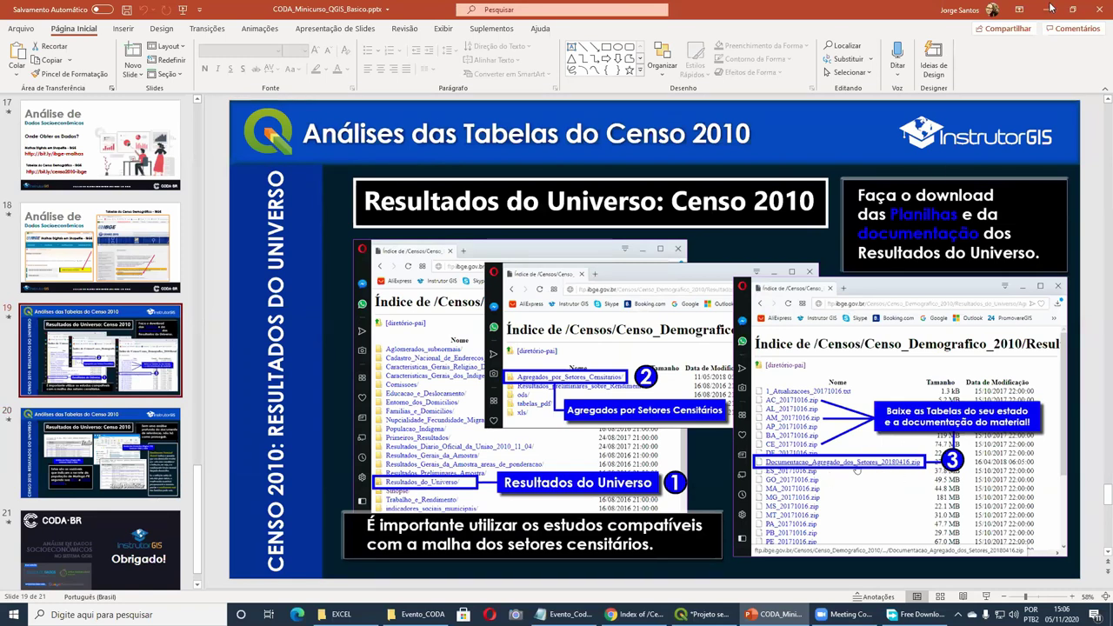
Switch to the browser and download Documentacao_Agregado_dos_Setores_20180416.zip from the Agregados_por_Setores_Censitarios index.
key(alt+Tab)
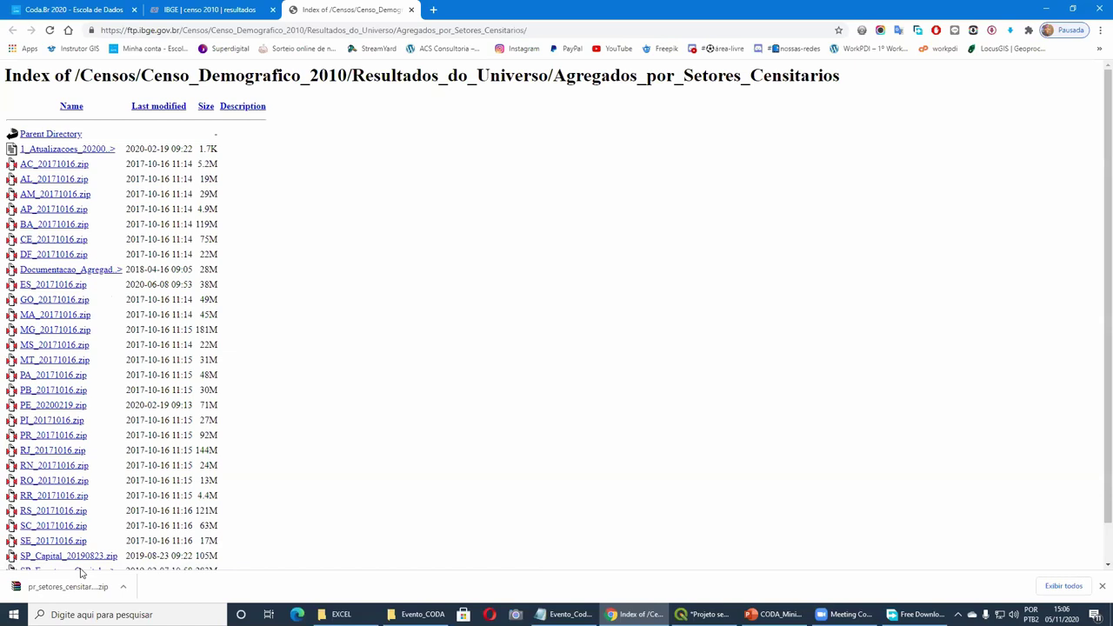
click(103, 276)
click(728, 354)
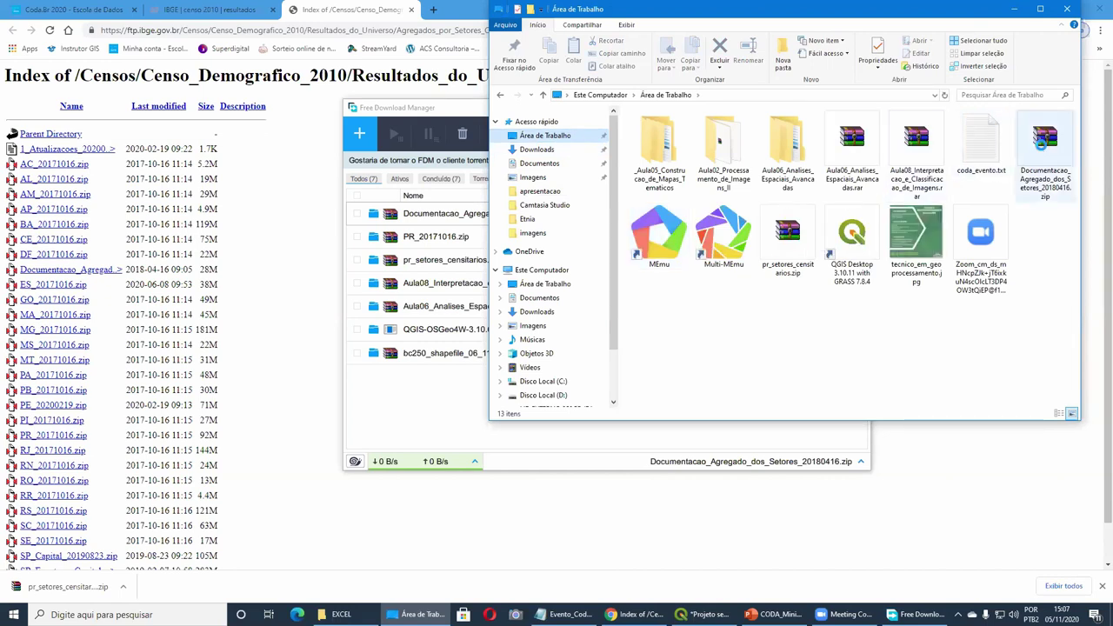
Extract Documentacao_Agregado_dos_Setores_20180416.zip into a folder of the same name on the desktop.
click(1045, 148)
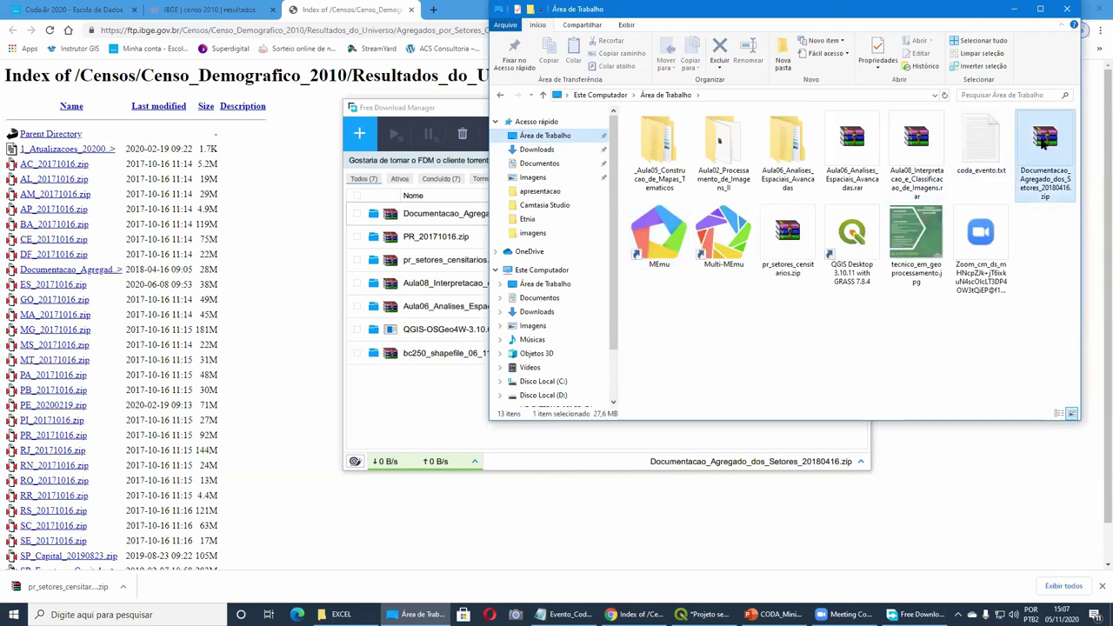
right_click(1042, 141)
click(1011, 200)
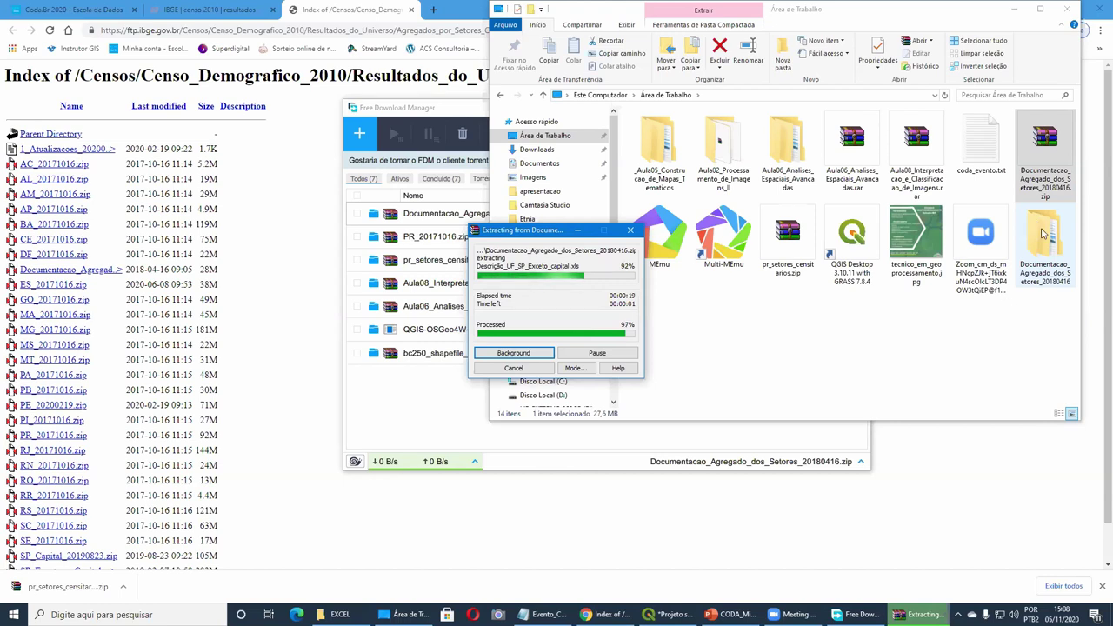
Open the extracted Documentação subfolder and widen the name column to review the full file names.
key(Return)
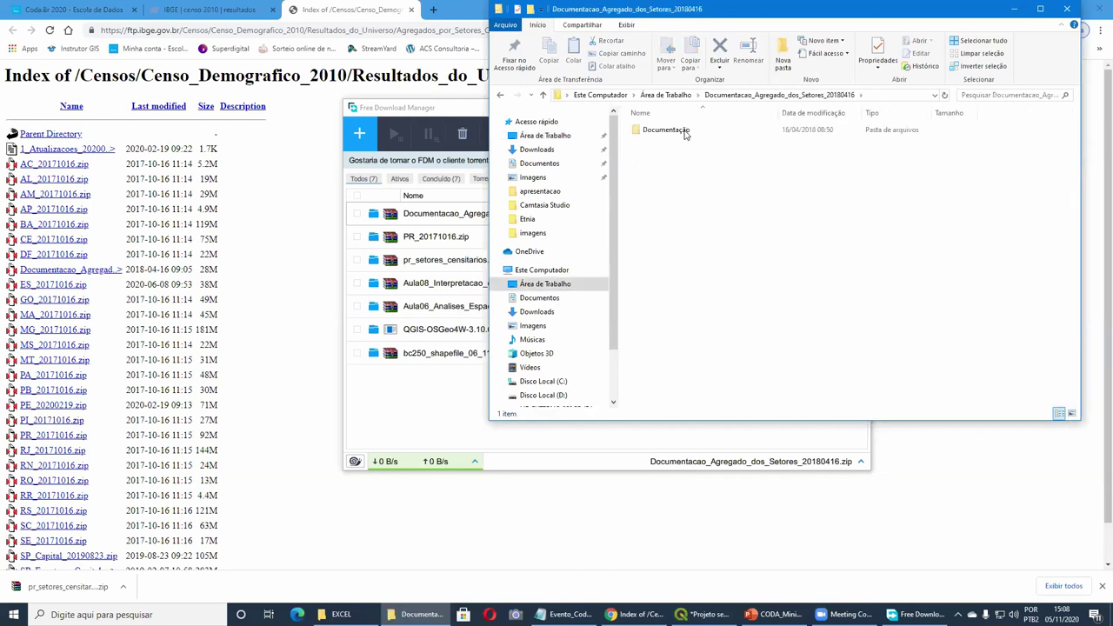
double_click(686, 131)
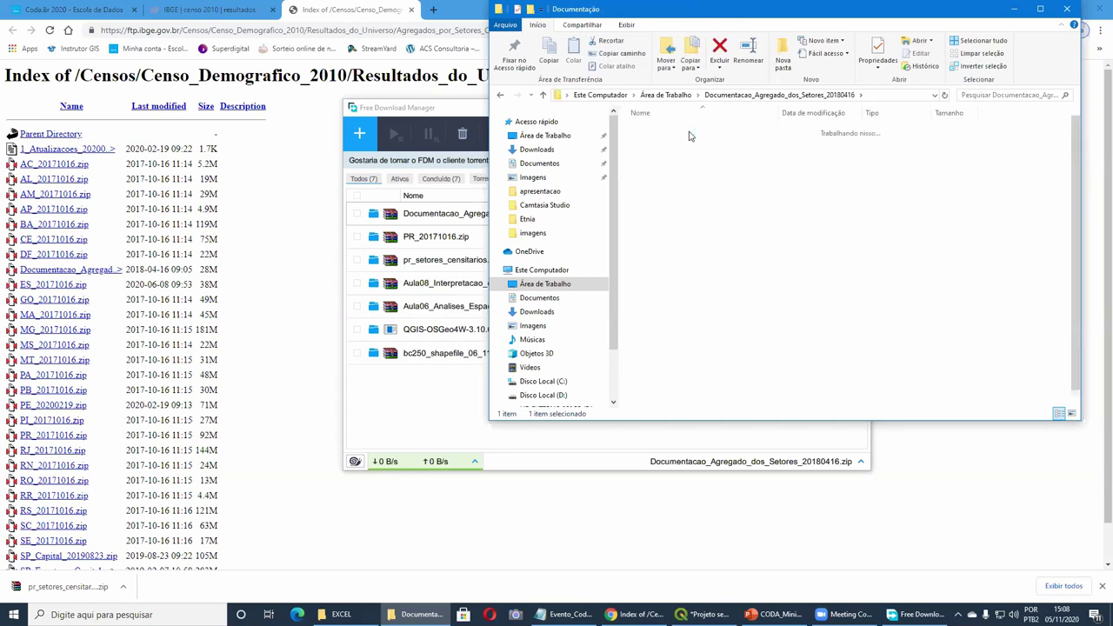
double_click(695, 145)
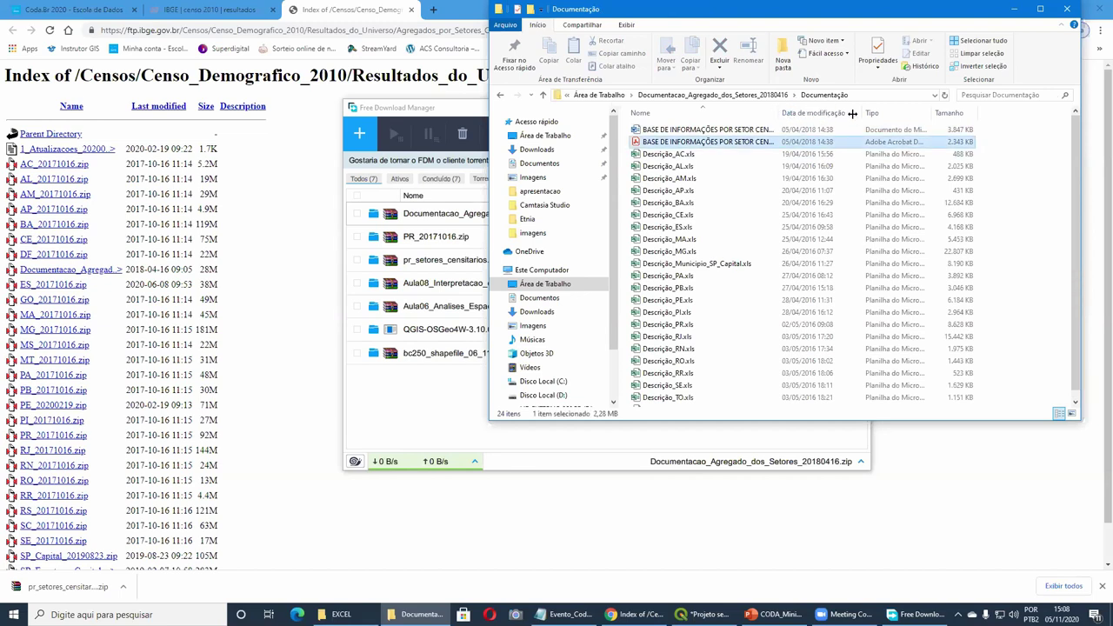
double_click(779, 113)
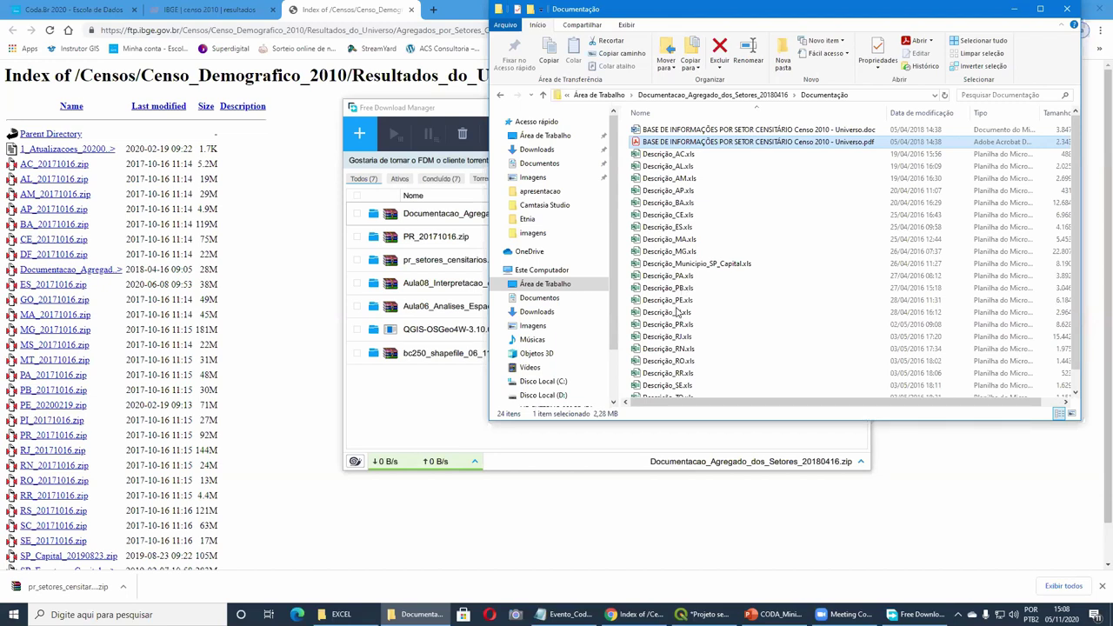
scroll(677, 311, down, 1)
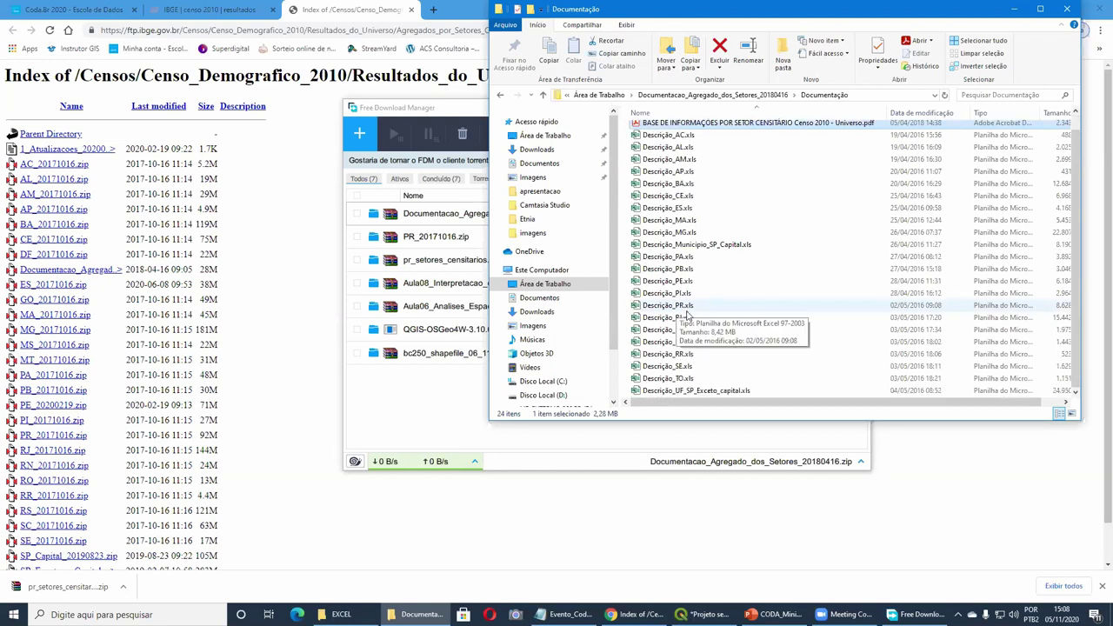
scroll(703, 280, up, 1)
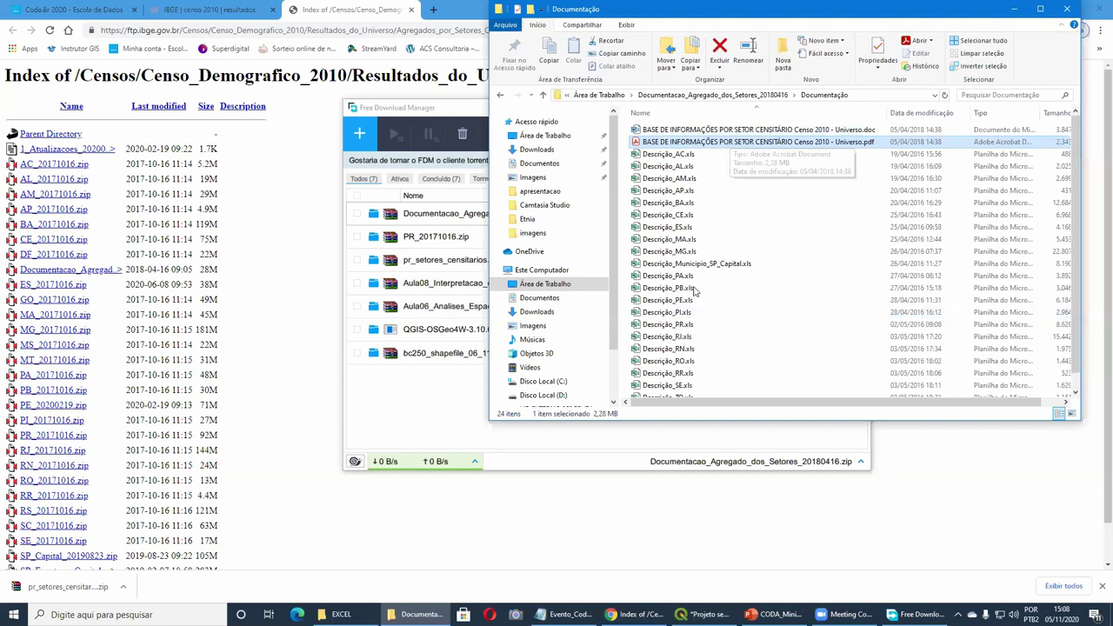
scroll(686, 256, down, 1)
scroll(805, 146, up, 1)
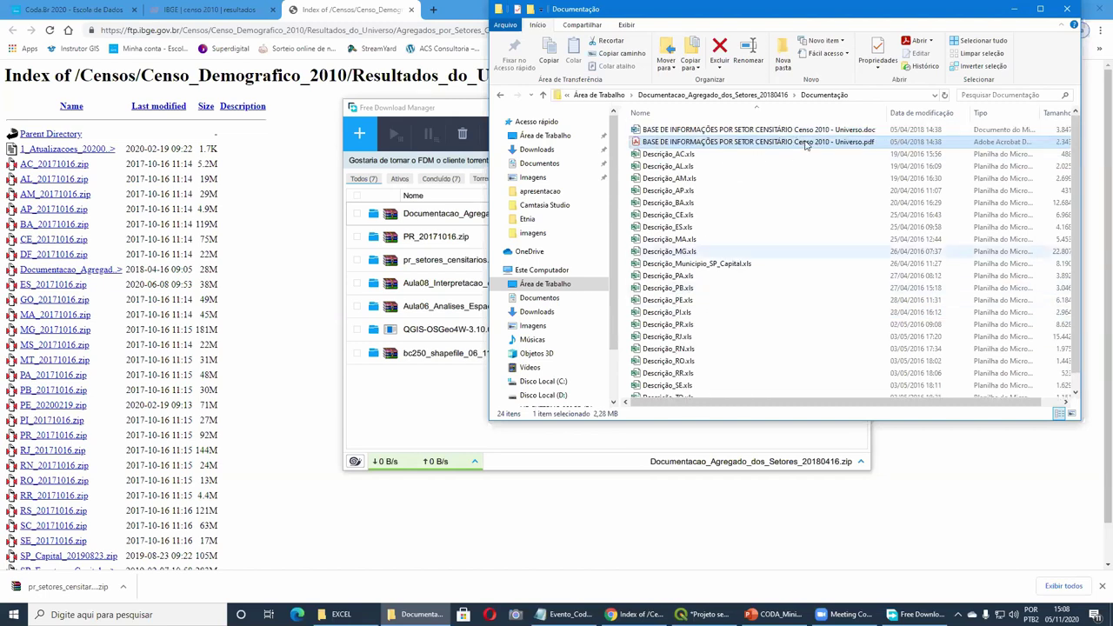
Open the documentation file BASE DE INFORMAÇÕES POR SETOR CENSITÁRIO Censo 2010 - Universo.pdf.
click(805, 144)
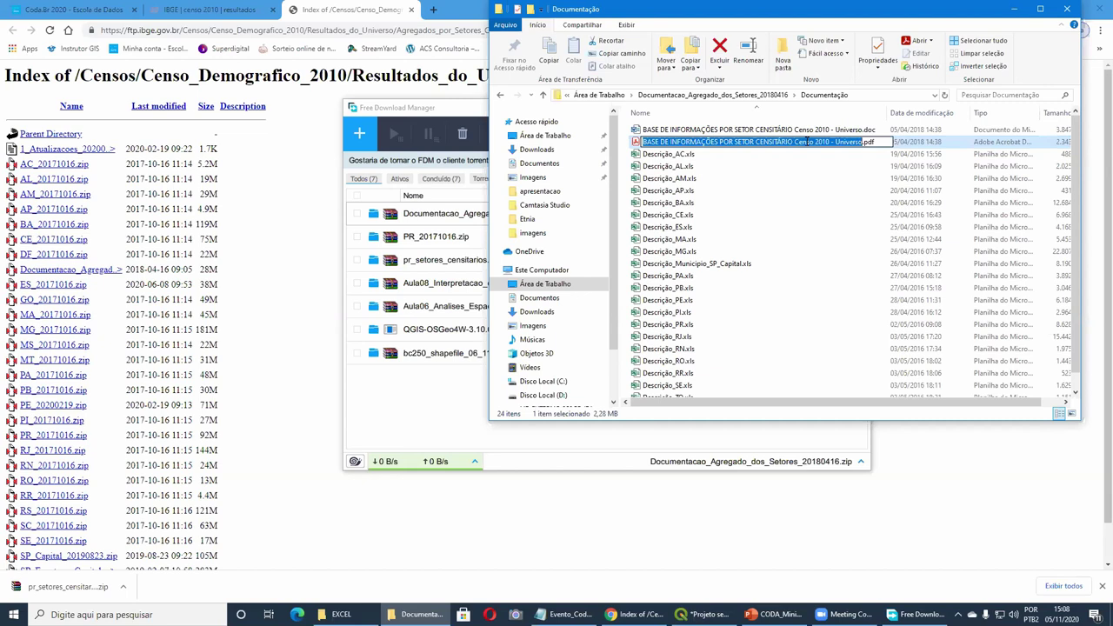
key(Return)
key(Down)
key(Down)
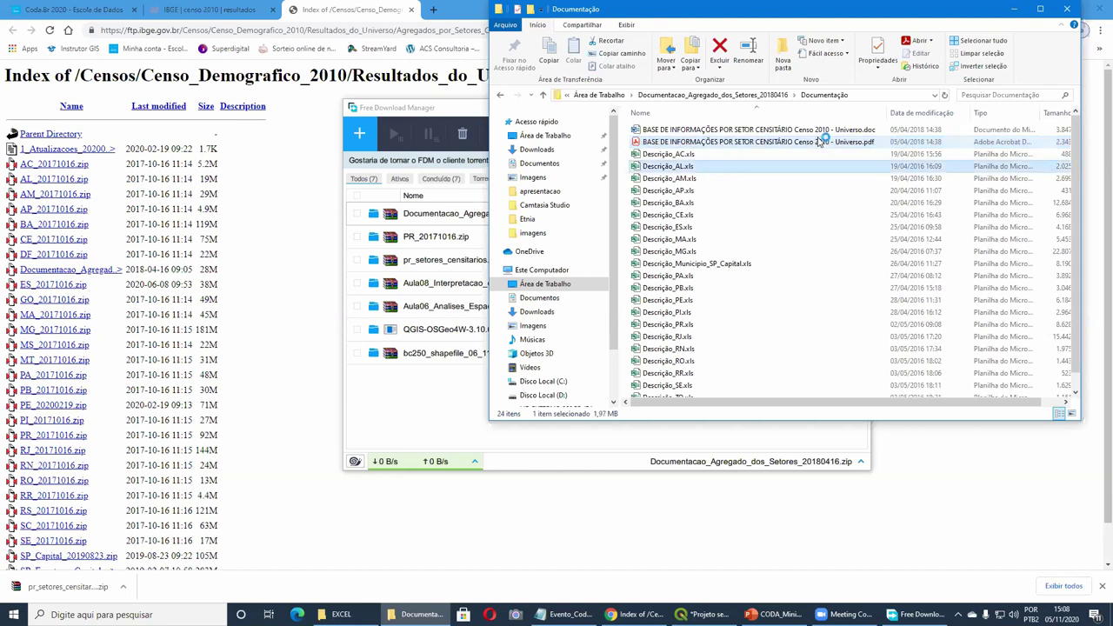
click(821, 141)
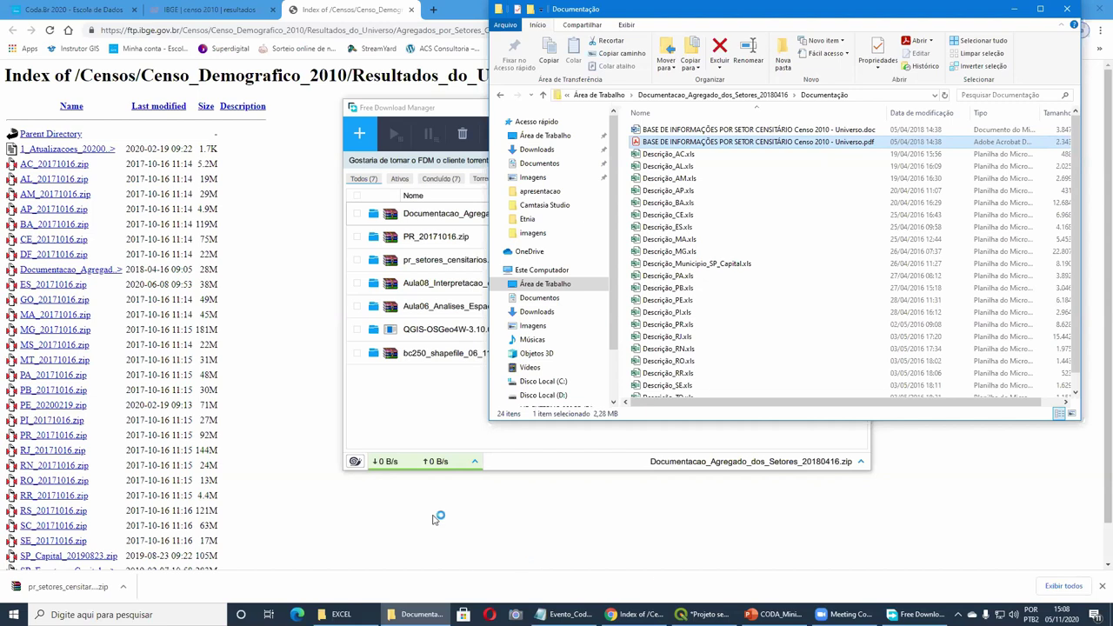
Open the Pessoa03_PR.xls spreadsheet from the EXCEL folder.
click(341, 614)
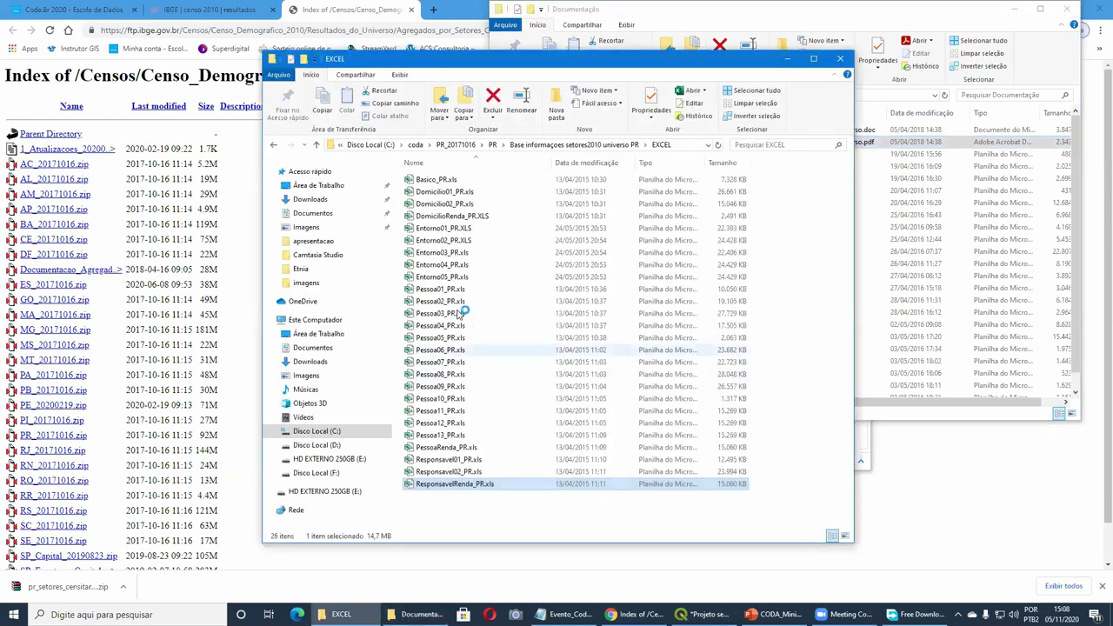
click(471, 312)
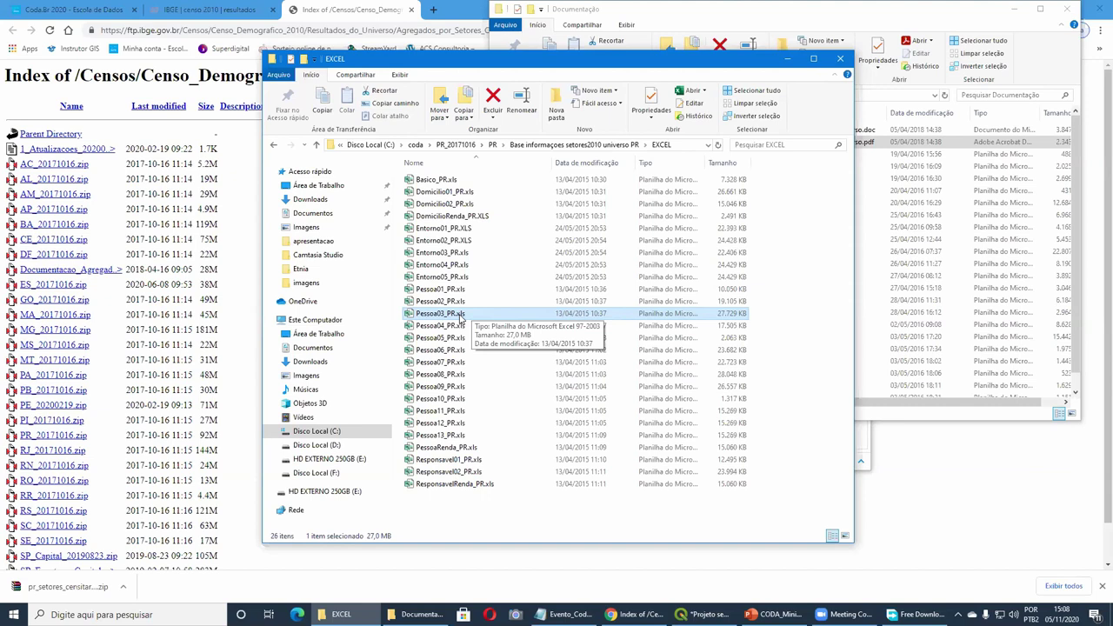
double_click(460, 317)
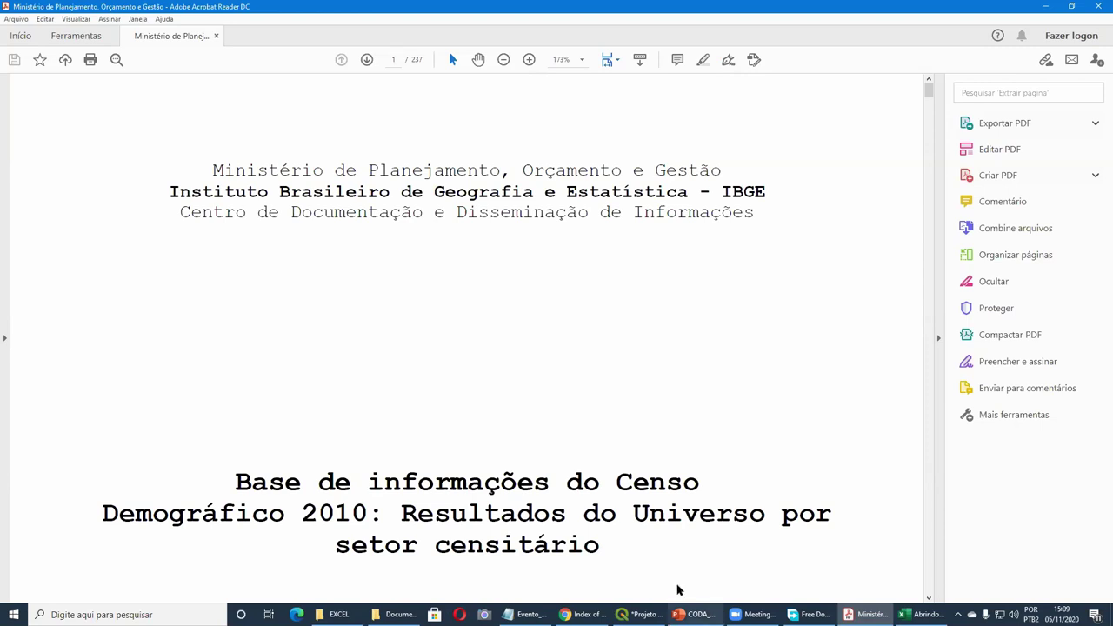
Check slide 20 of the PowerPoint presentation for the page references, and go to page 88 of the documentation PDF in Acrobat Reader.
key(alt+Tab)
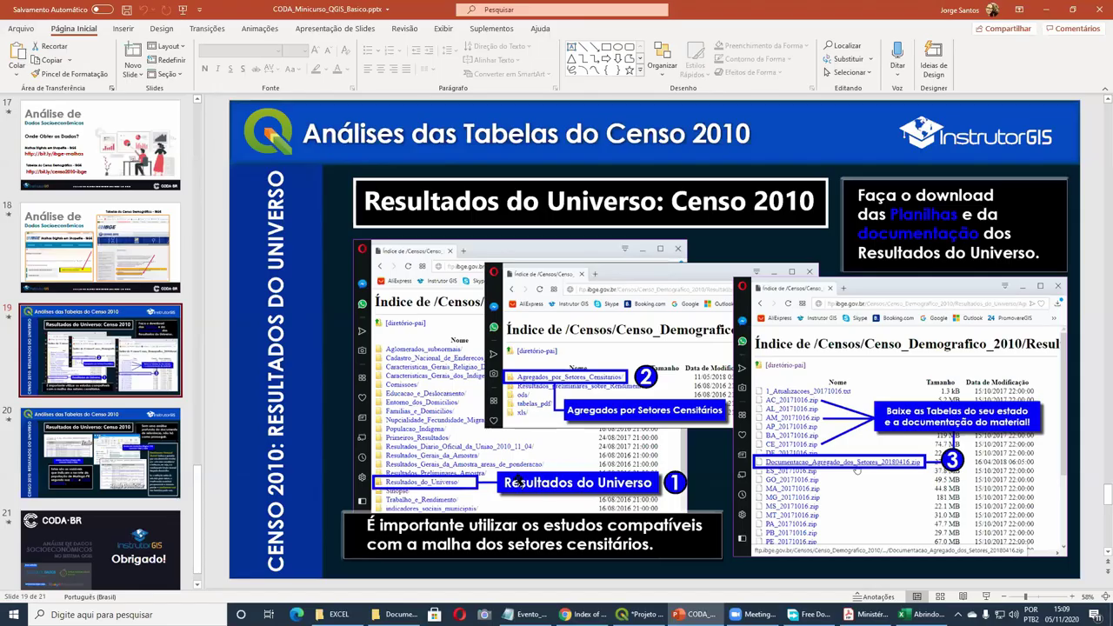
click(133, 456)
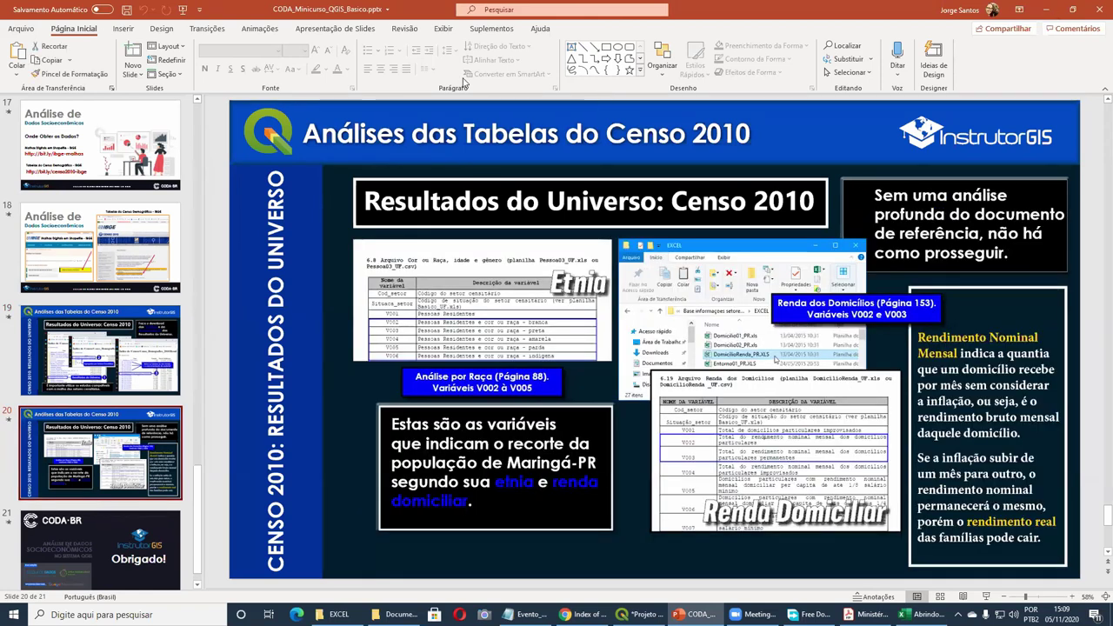
key(alt+Tab)
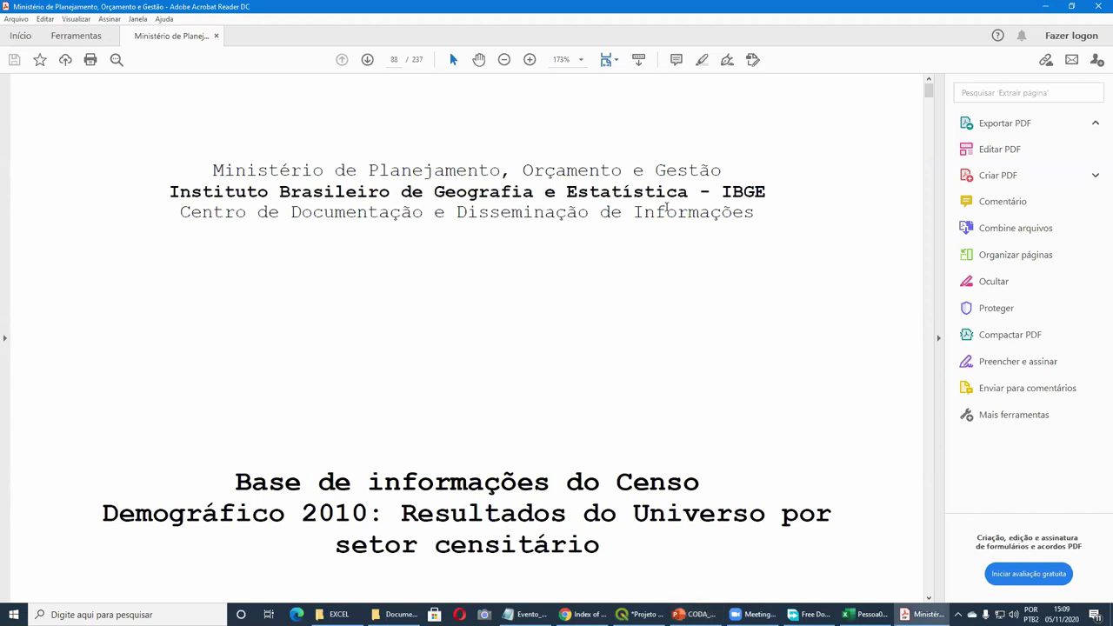
text(88)
key(Return)
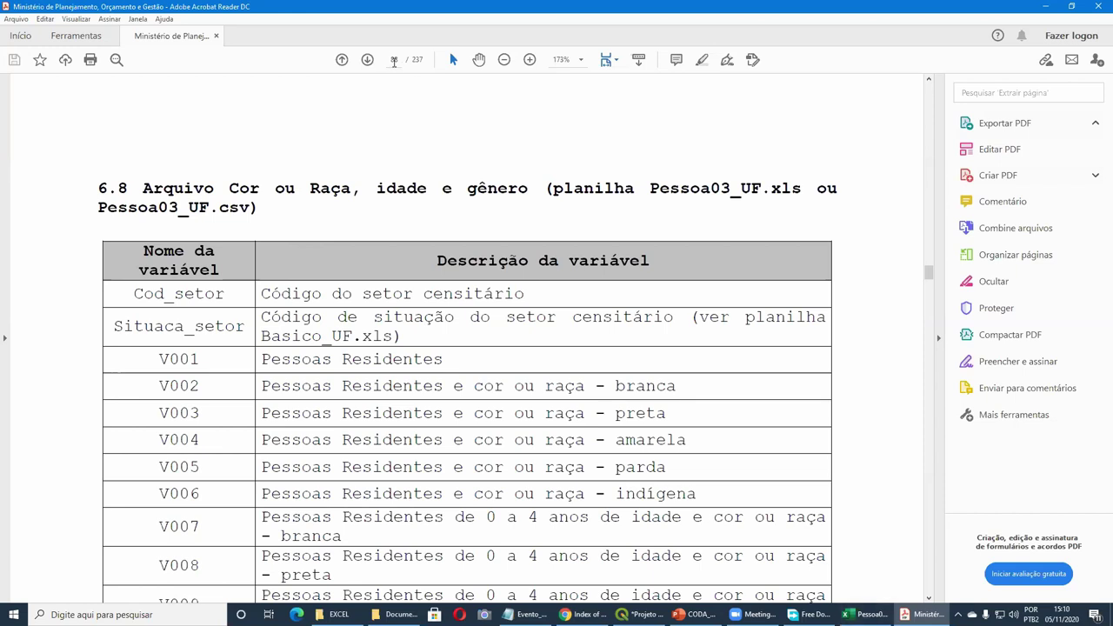
Go to page 153 of the documentation PDF and highlight the descriptions of household income variables V002 and V003.
text(153)
key(Return)
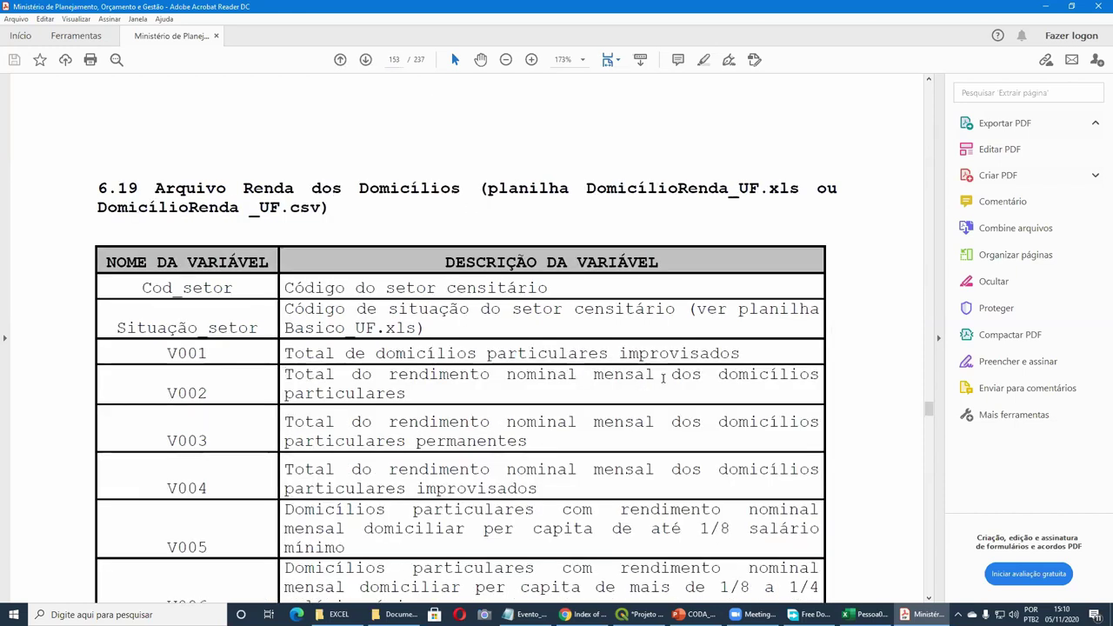
drag(668, 389, 613, 432)
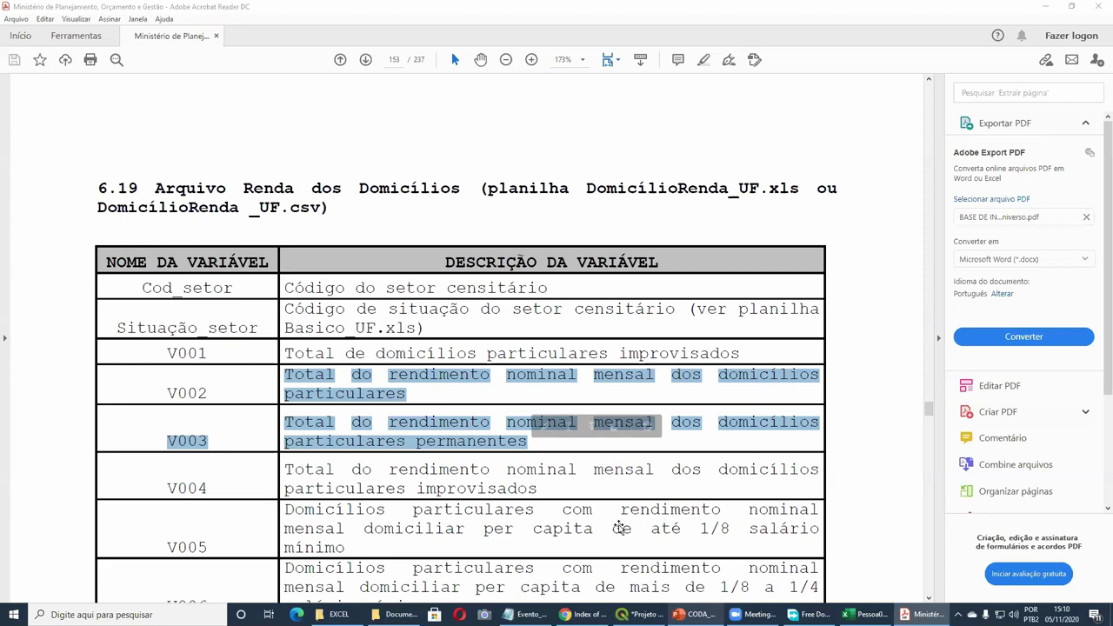
Switch to the PowerPoint presentation and review slides 19 and 20 on the census downloads and the ethnicity and household income variables.
key(alt+Tab)
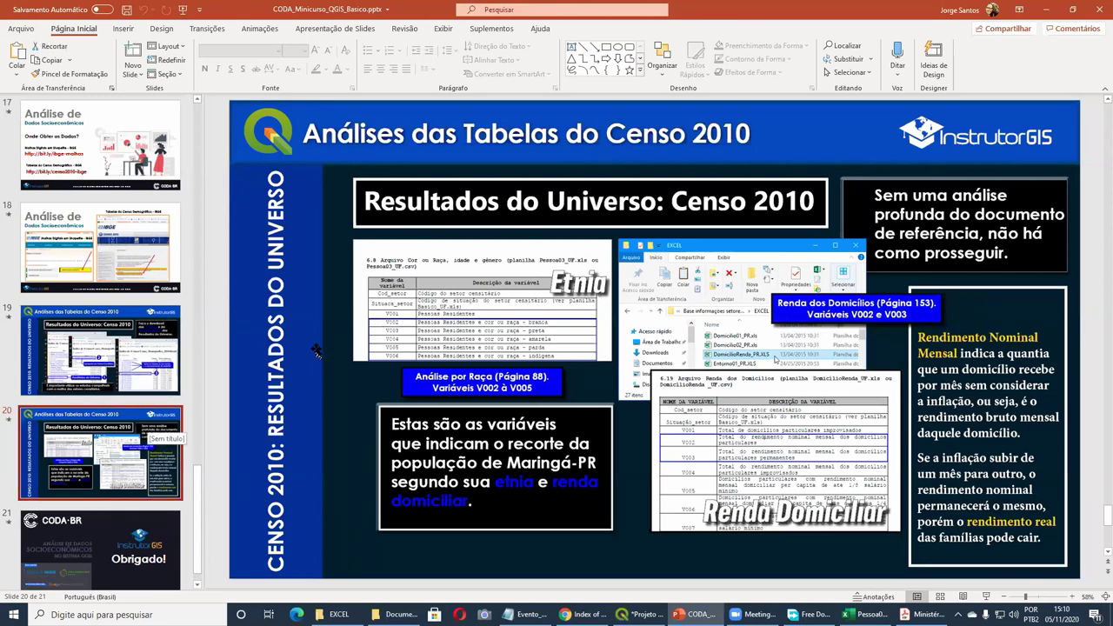
click(126, 383)
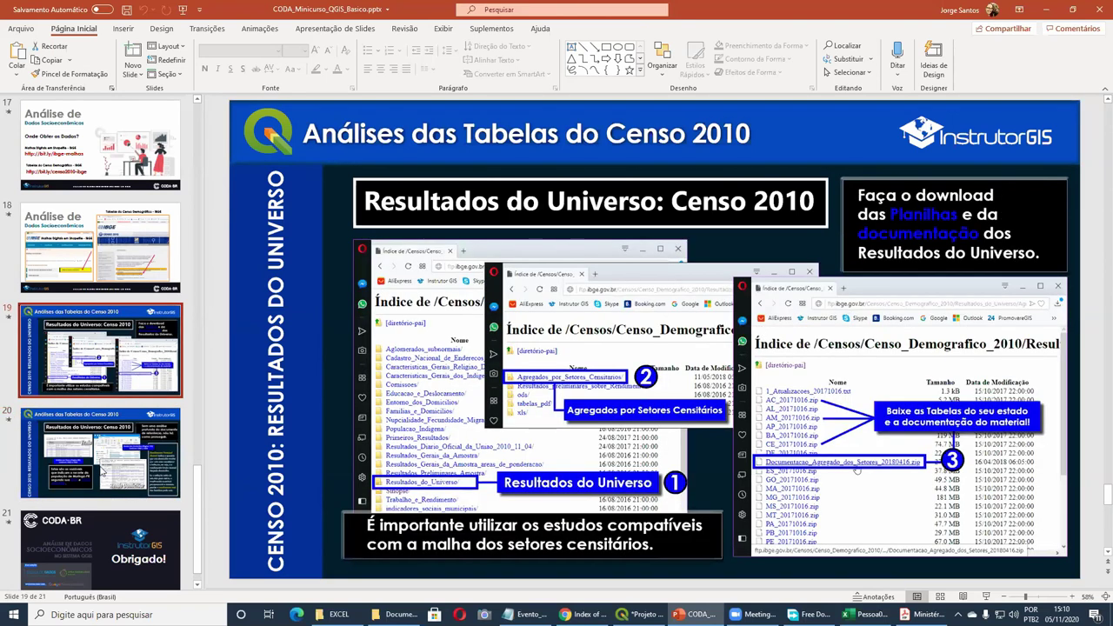
click(102, 470)
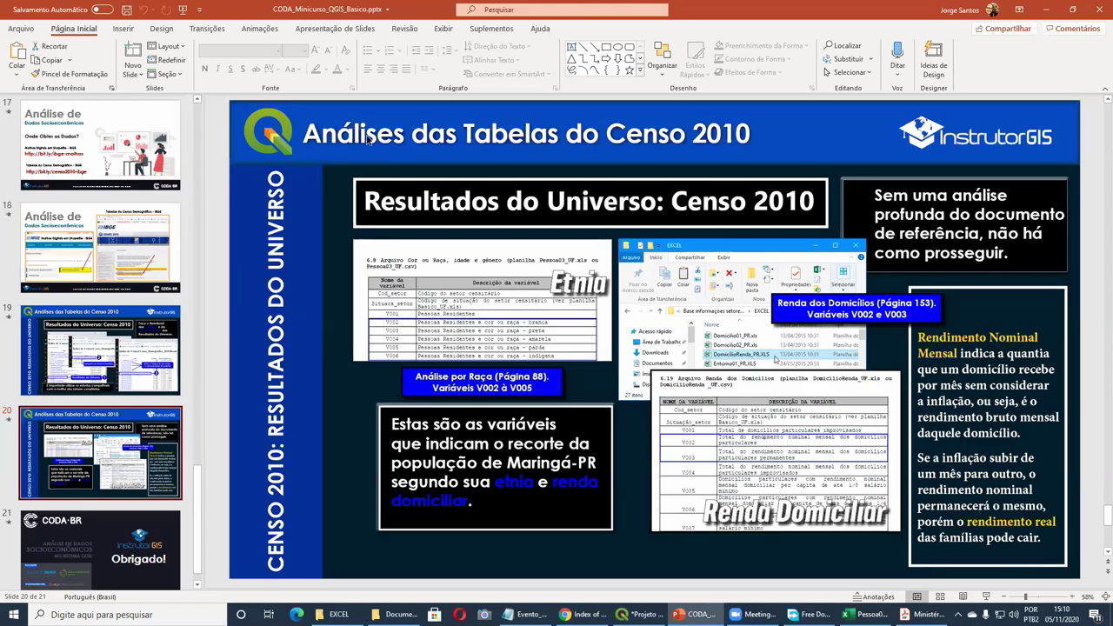
Switch back to the documentation PDF, clear the text selection and return to page 88 on the Pessoa03 race variables.
key(alt+Tab)
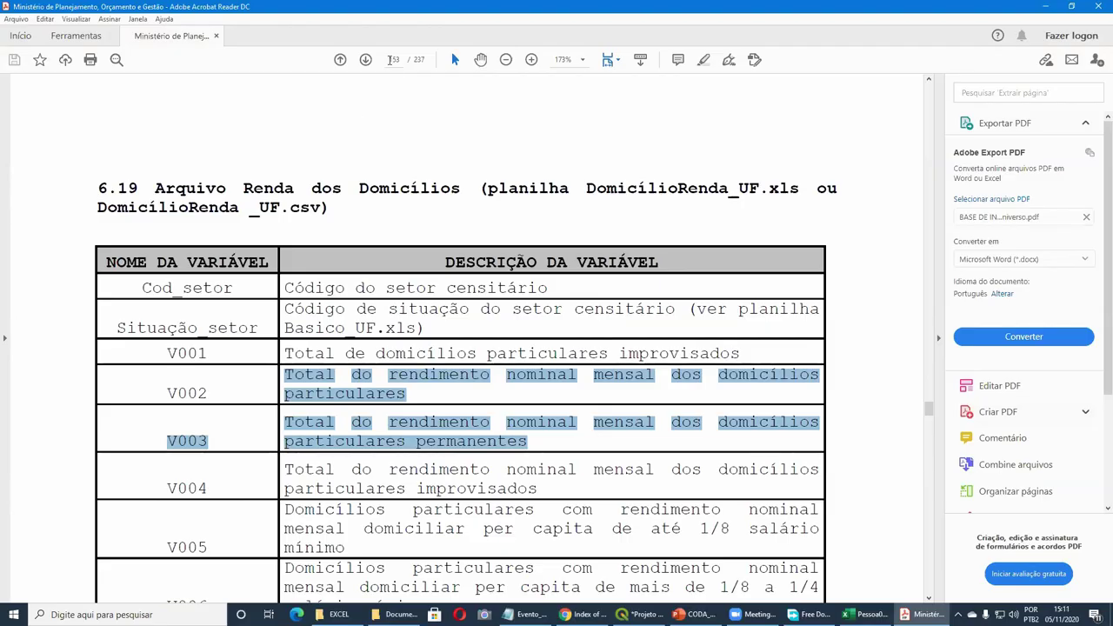
key(Right)
click(390, 59)
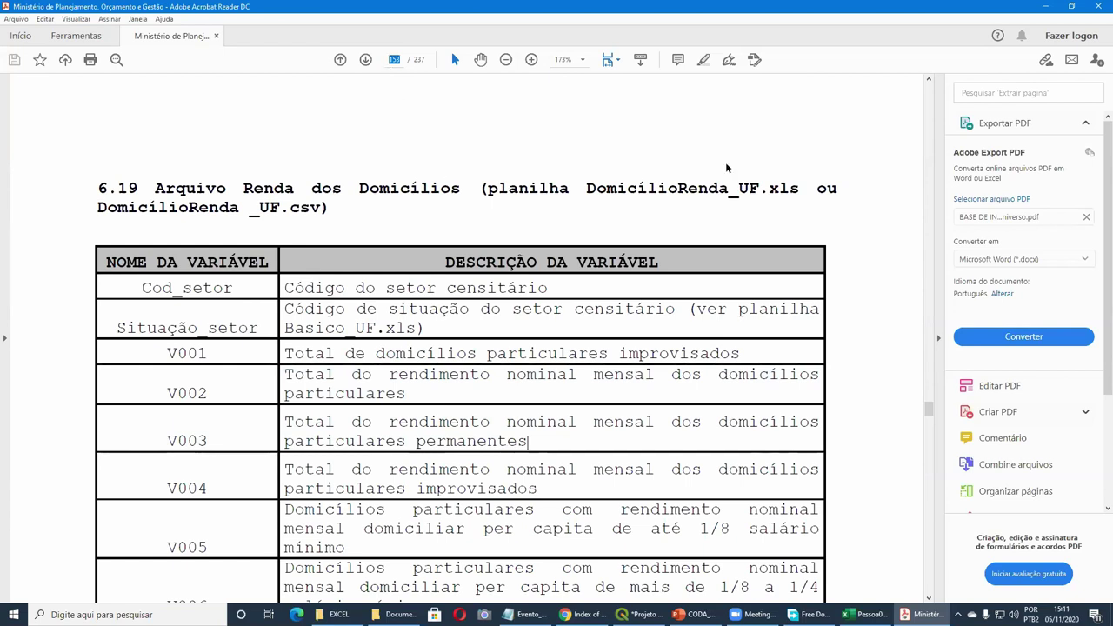
text(88)
key(Return)
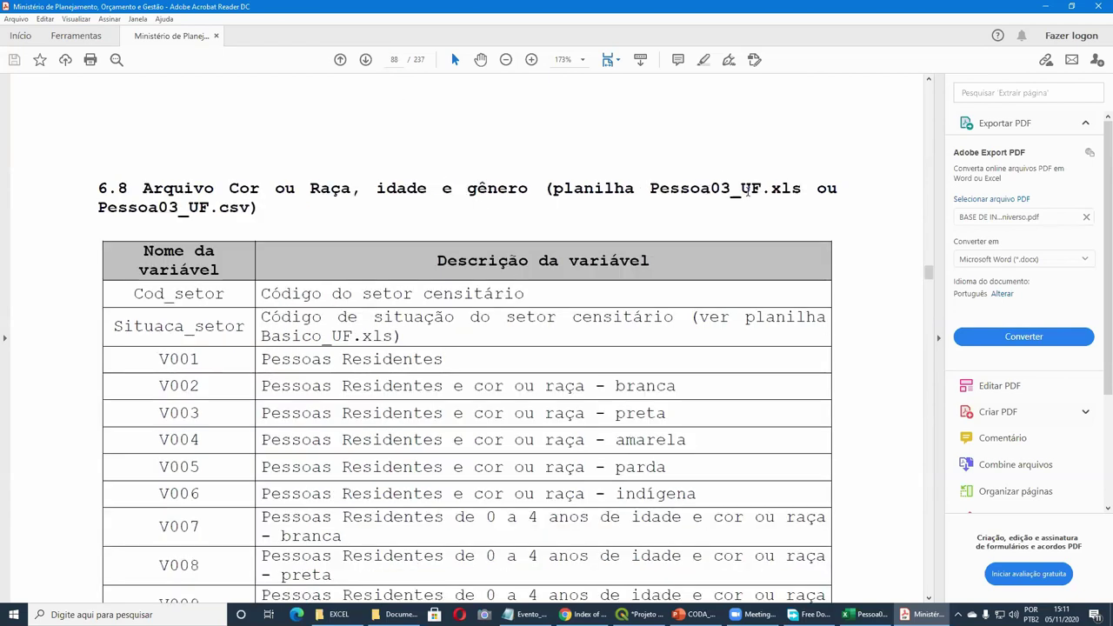
Highlight the Pessoa03_UF.xls file name in the PDF heading, and switch to the Pessoa03_PR workbook in Excel with its window moved and enlarged.
drag(649, 188, 801, 188)
key(alt+Tab)
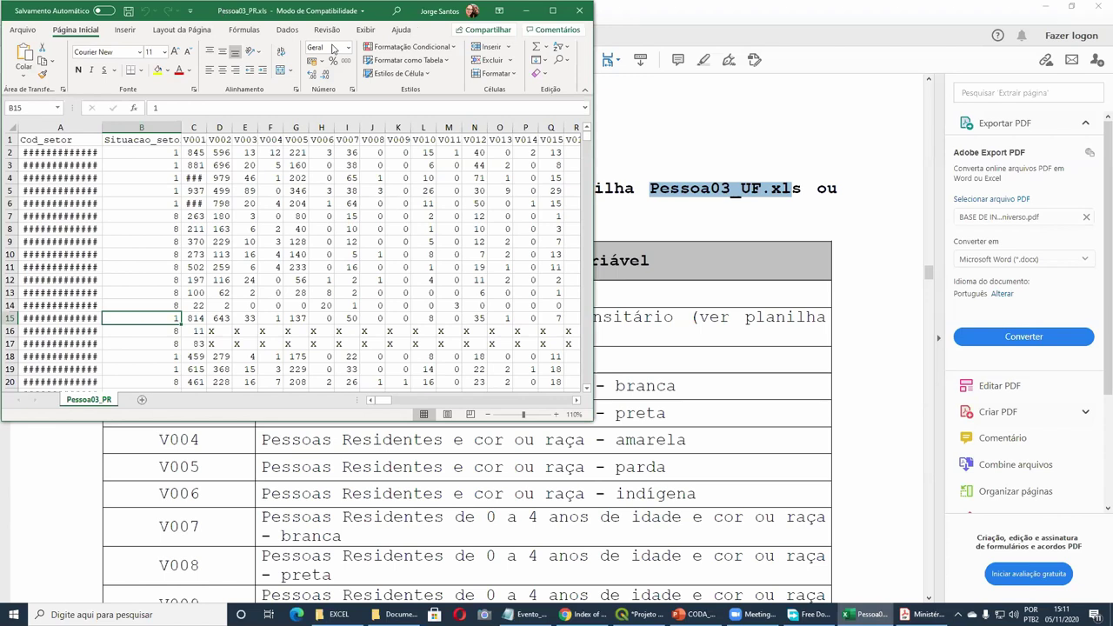
drag(261, 11, 371, 49)
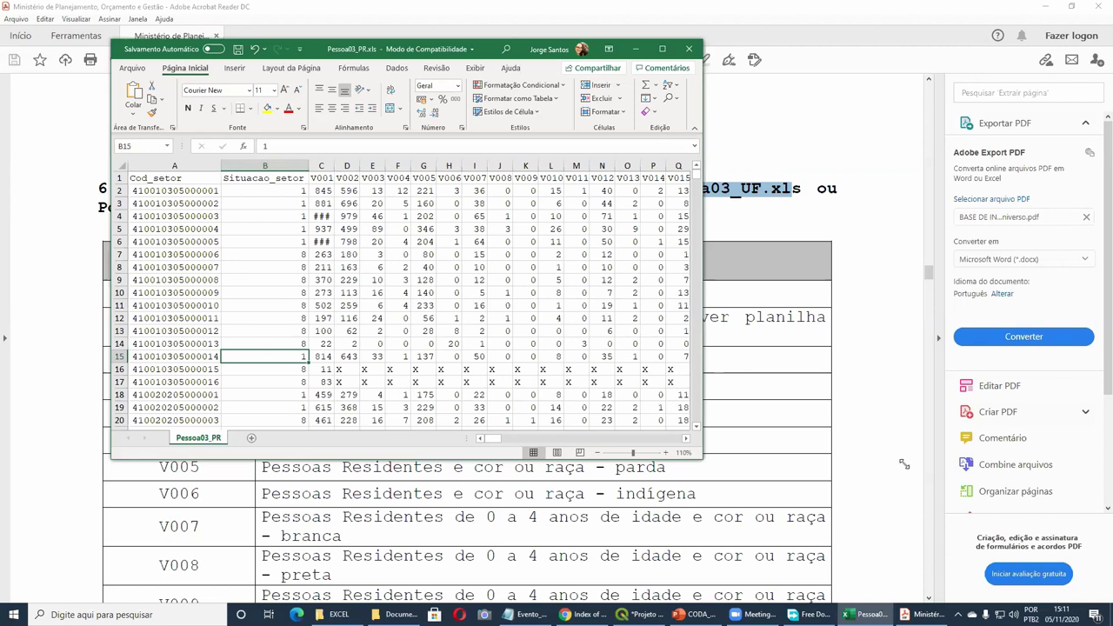
drag(905, 464, 906, 465)
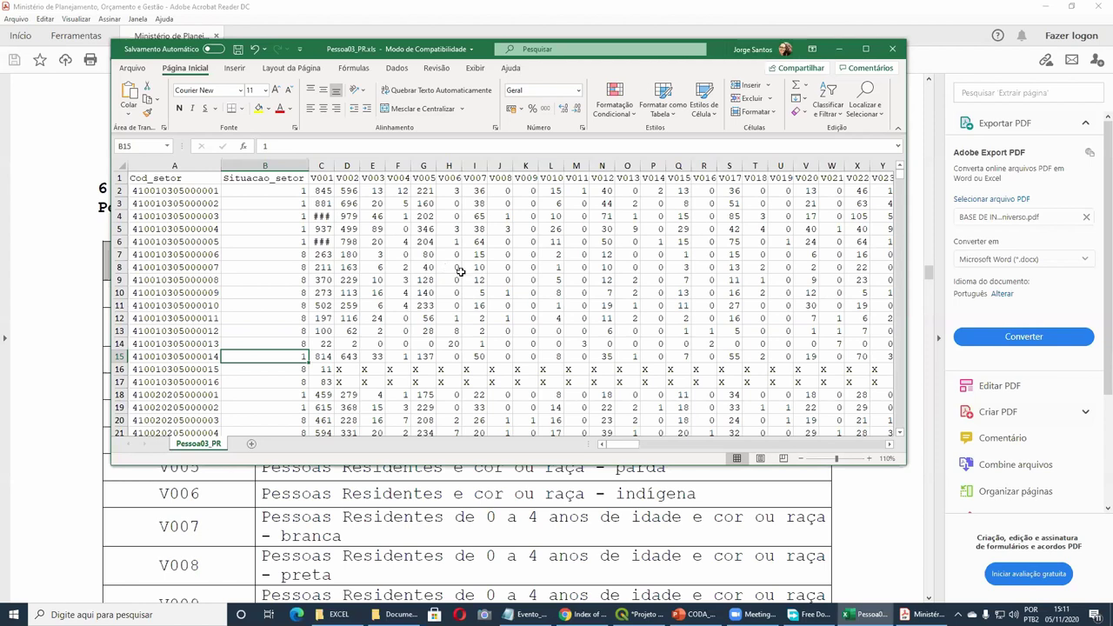
Check the V001 and V002 column headers against the documentation PDF, highlighting the descriptions of V001 to V006 there and clearing the selection.
click(329, 179)
key(Right)
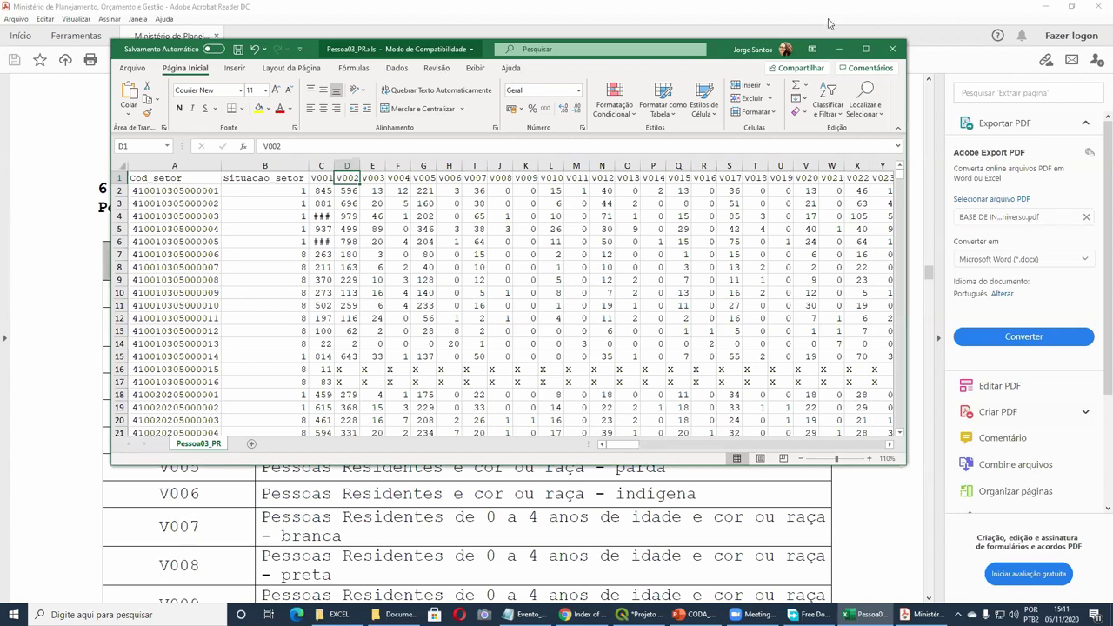
click(838, 48)
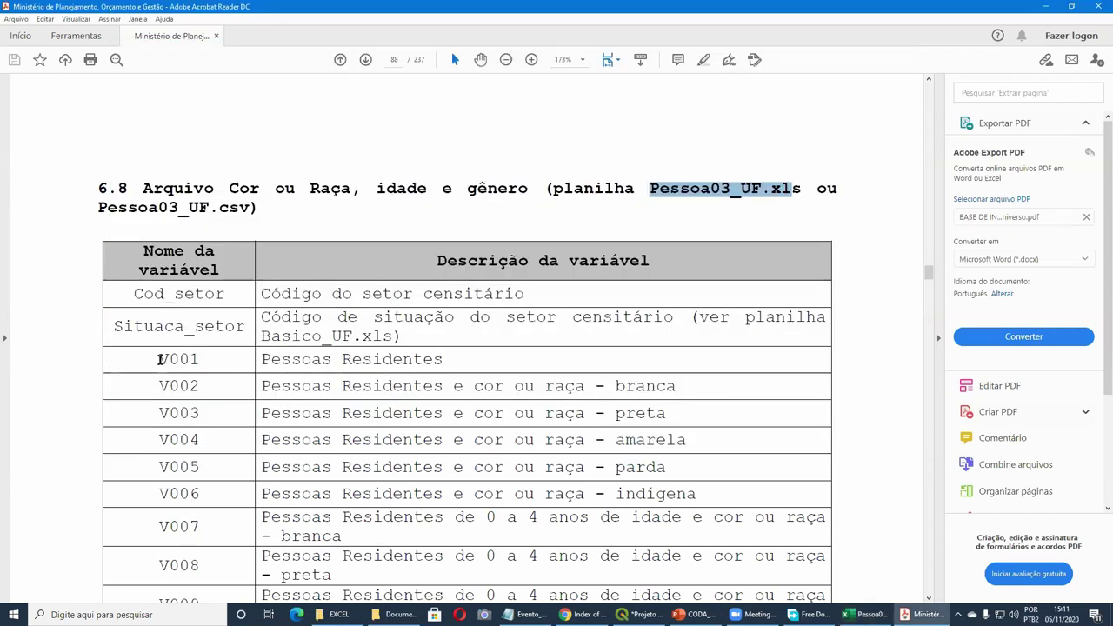
drag(330, 474, 702, 493)
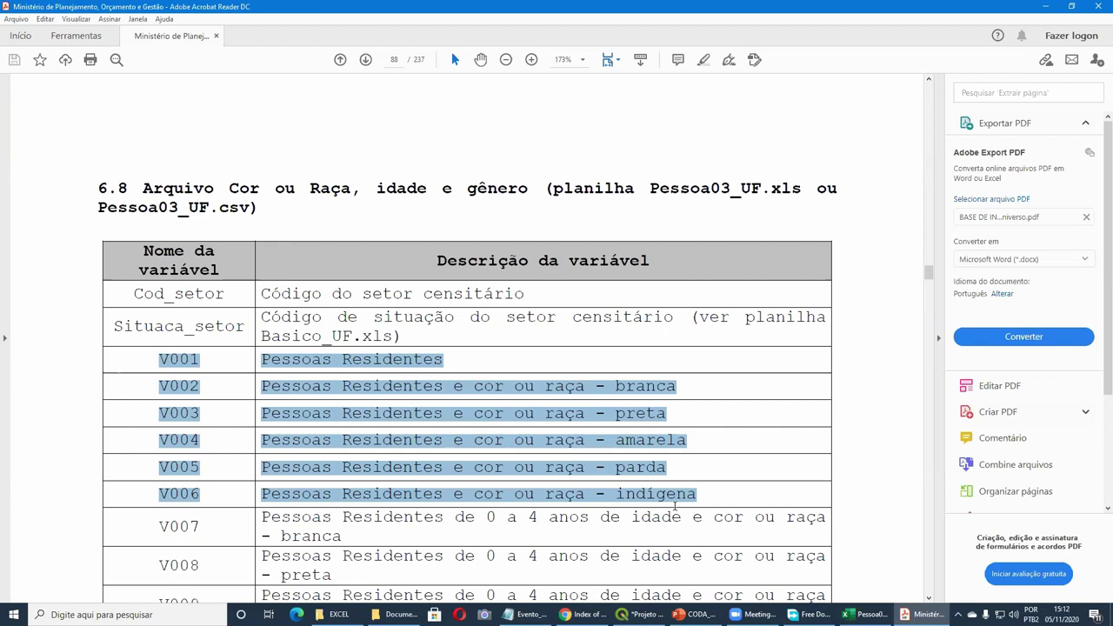
click(504, 417)
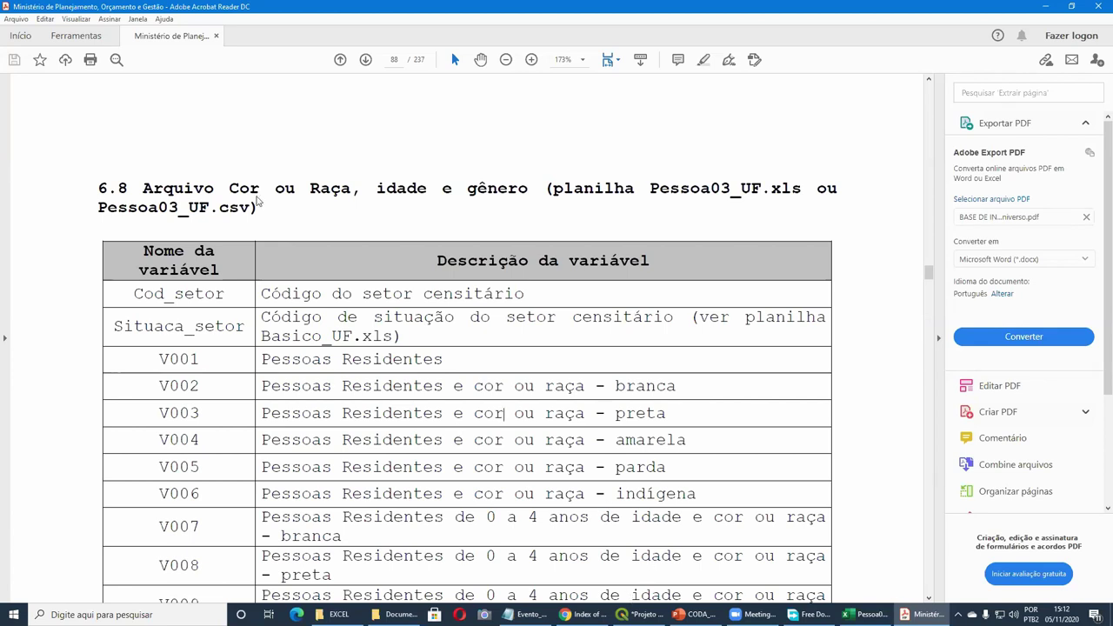
Switch back to the Pessoa03_PR workbook in Excel and inspect the Cod_setor and Situacao_setor columns.
key(alt+Tab)
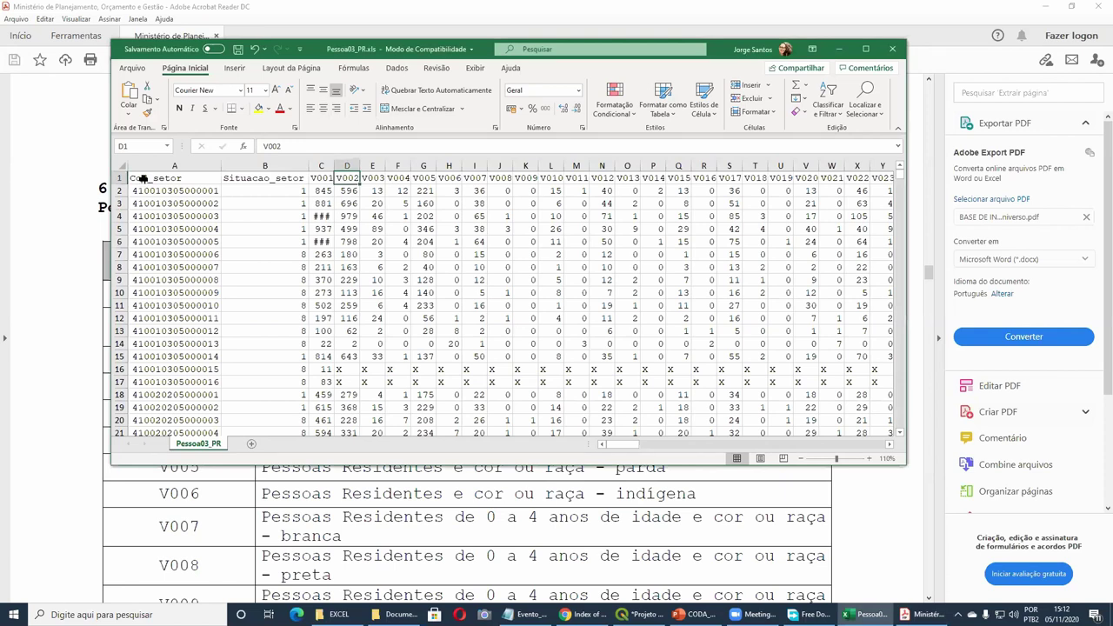
click(142, 178)
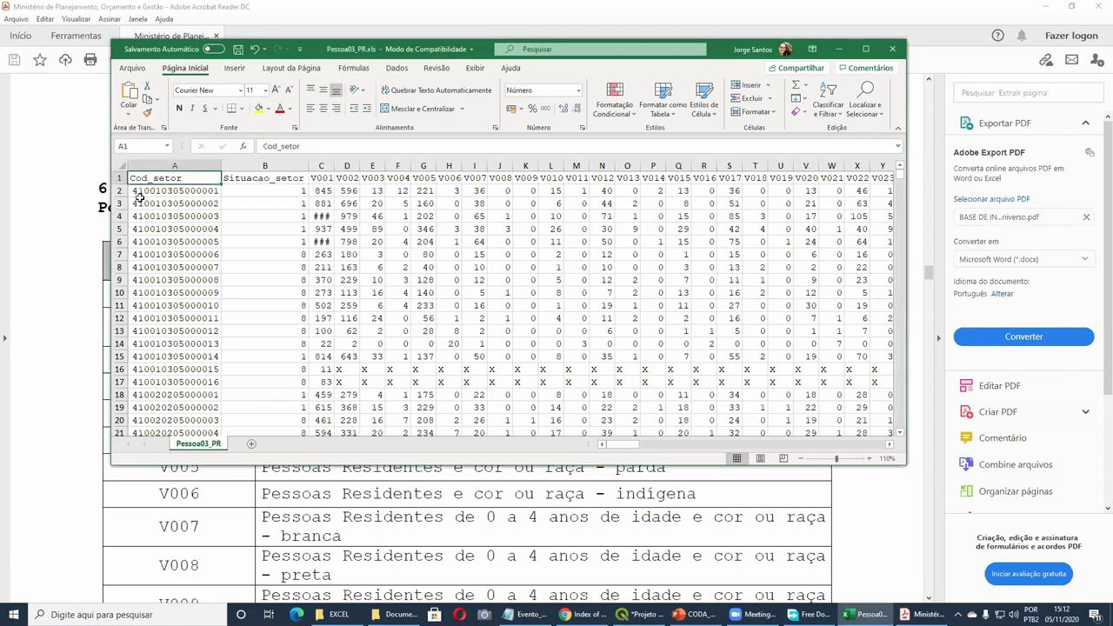
key(Down)
key(Down)
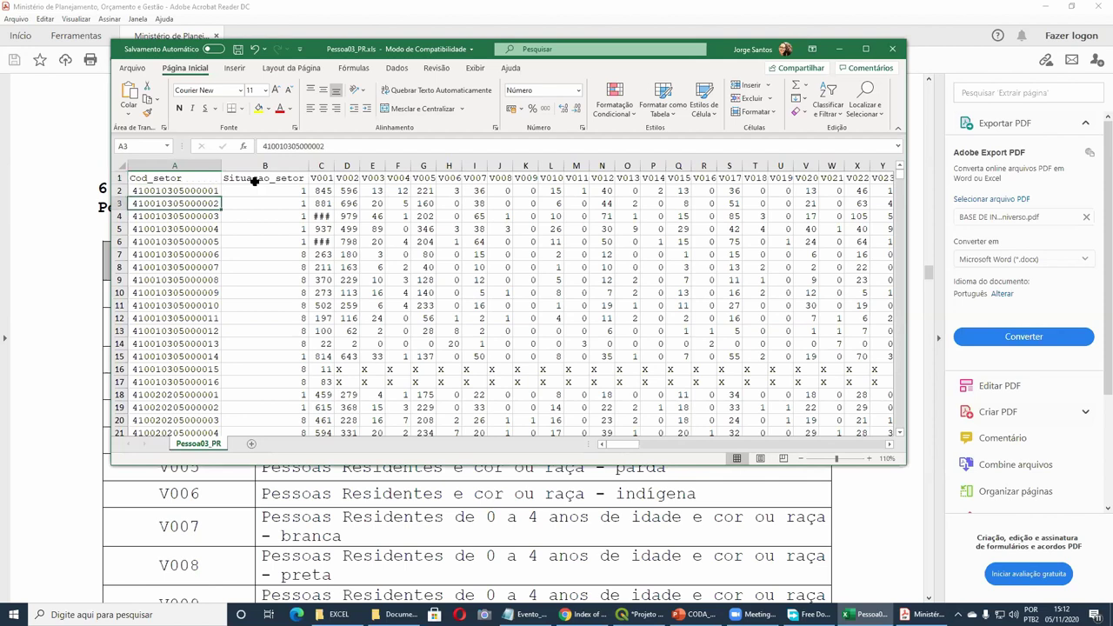
click(255, 180)
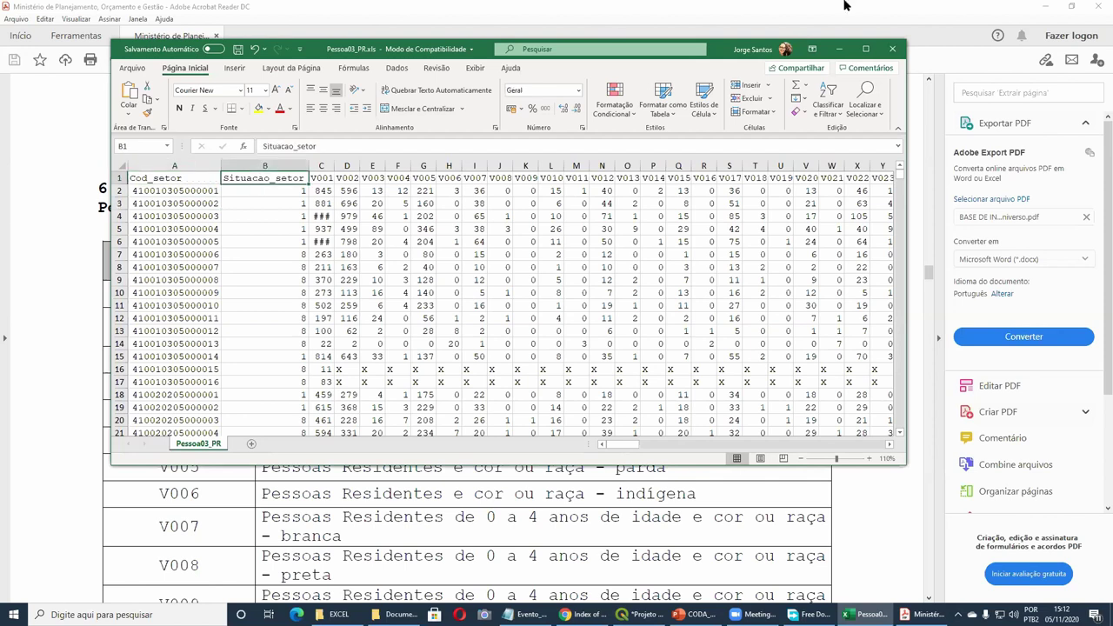
Return to the documentation PDF and search backwards through the variable descriptions around pages 40 to 48 for the sector situation codes.
click(929, 278)
drag(929, 165, 929, 148)
drag(929, 148, 929, 120)
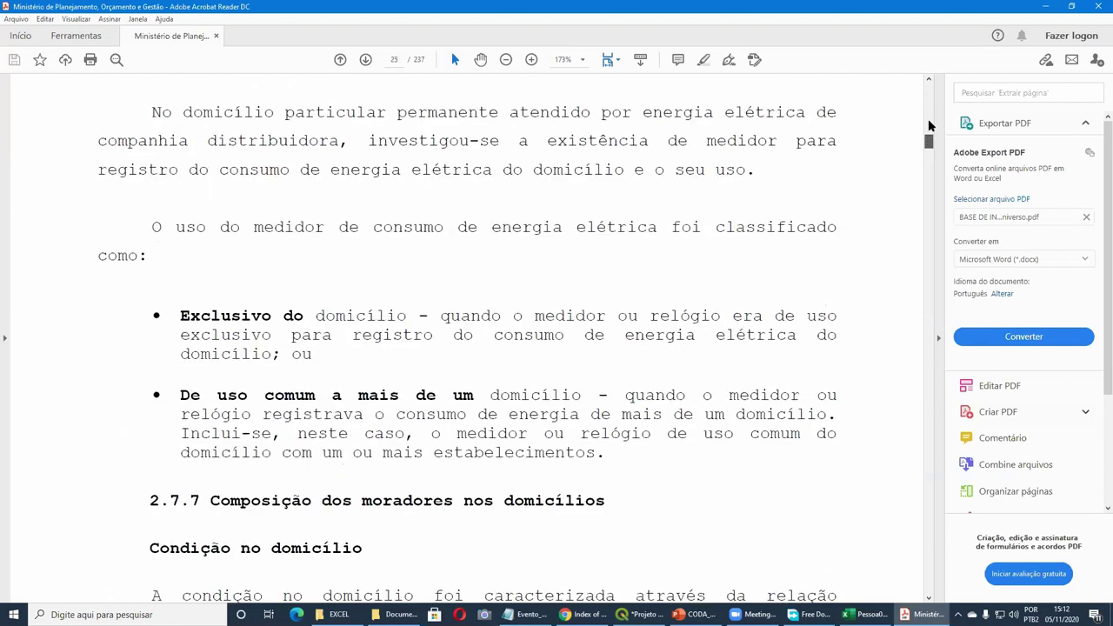
drag(929, 200, 930, 180)
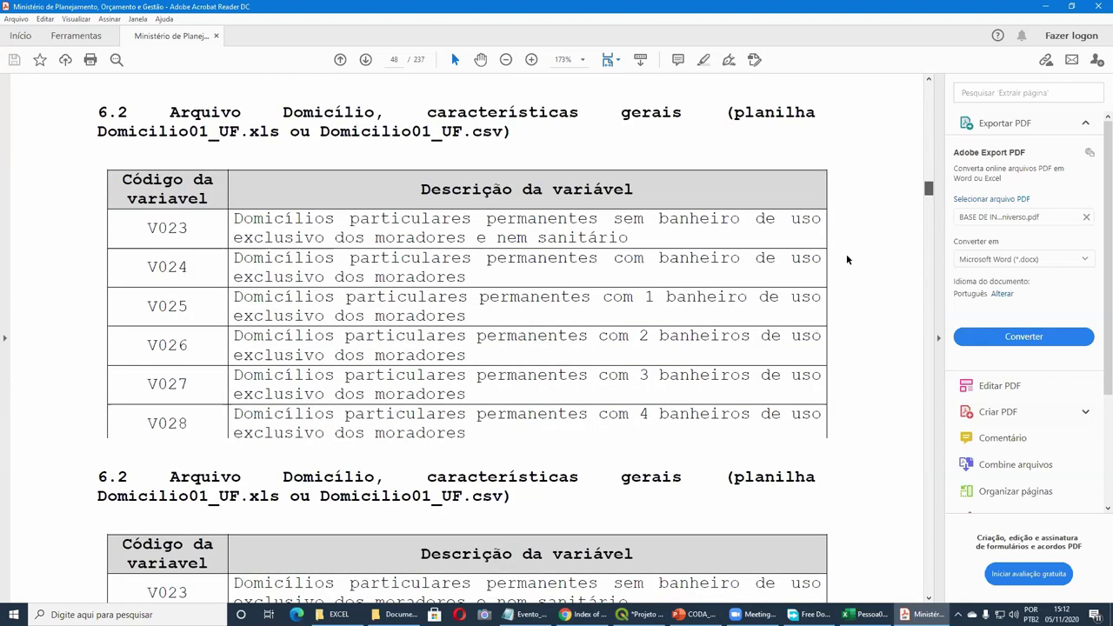
scroll(847, 259, up, 15)
scroll(847, 259, up, 5)
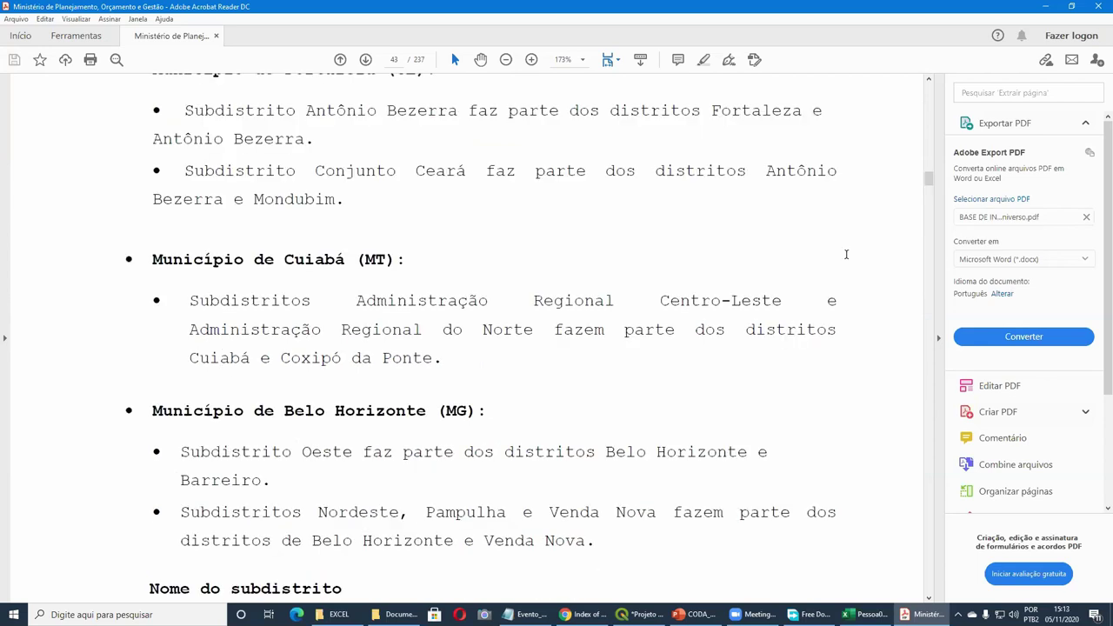
scroll(847, 254, down, 5)
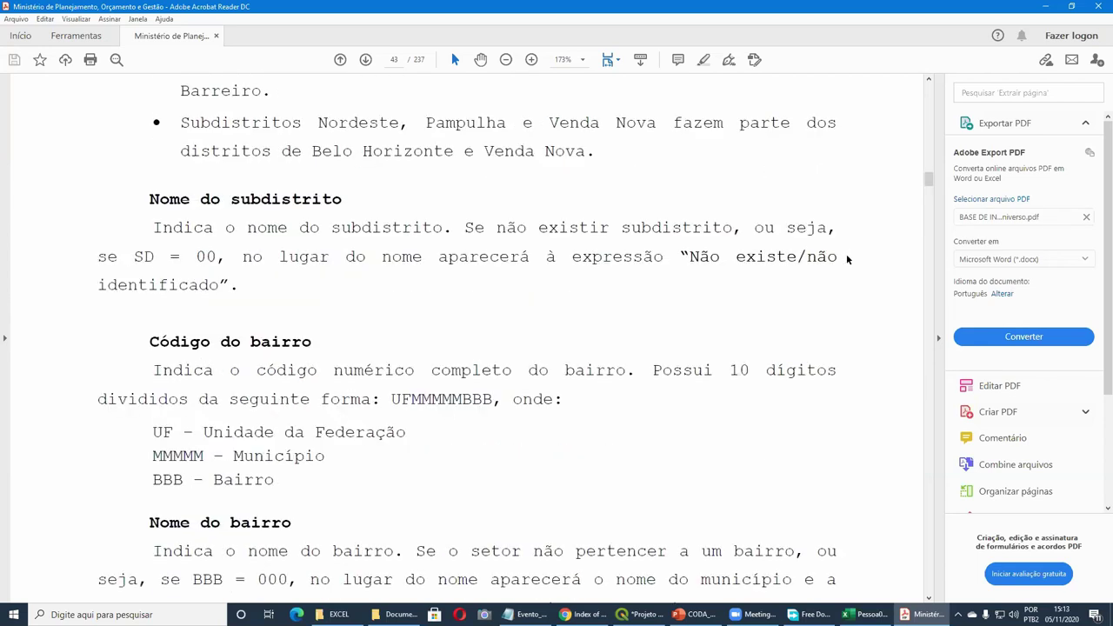
scroll(847, 259, up, 4)
scroll(847, 259, up, 5)
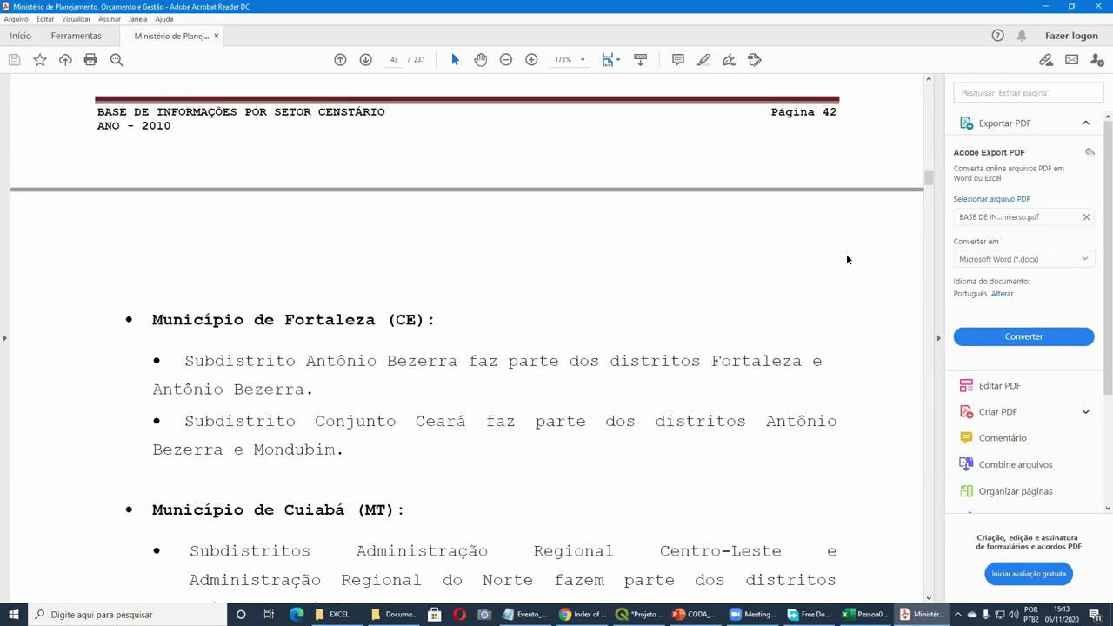
scroll(847, 259, up, 5)
scroll(847, 259, up, 2)
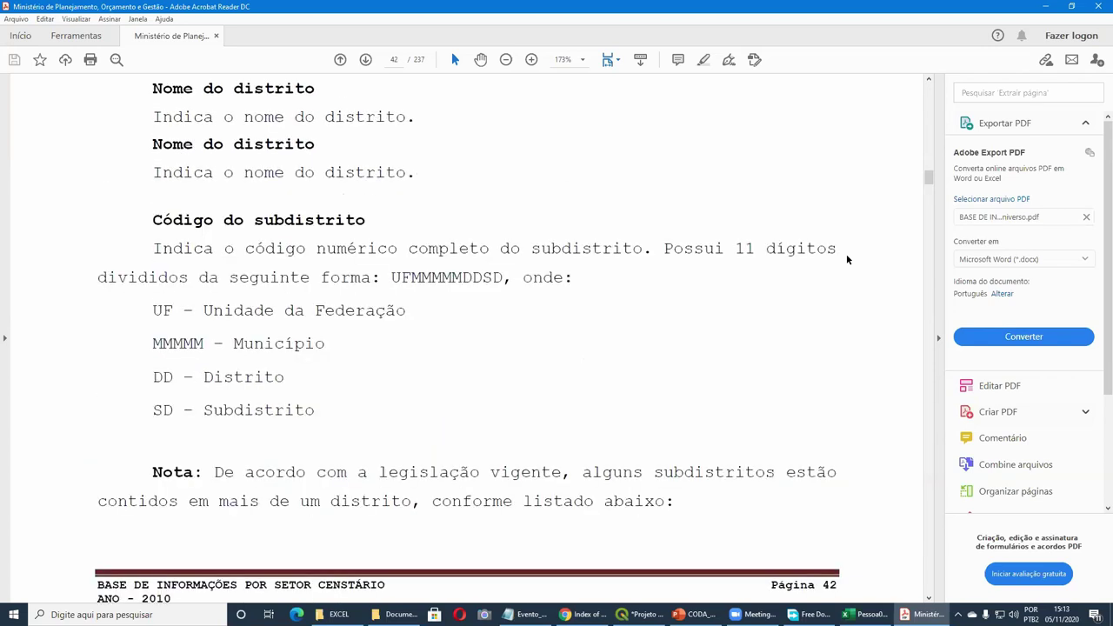
scroll(847, 259, up, 5)
scroll(847, 256, up, 4)
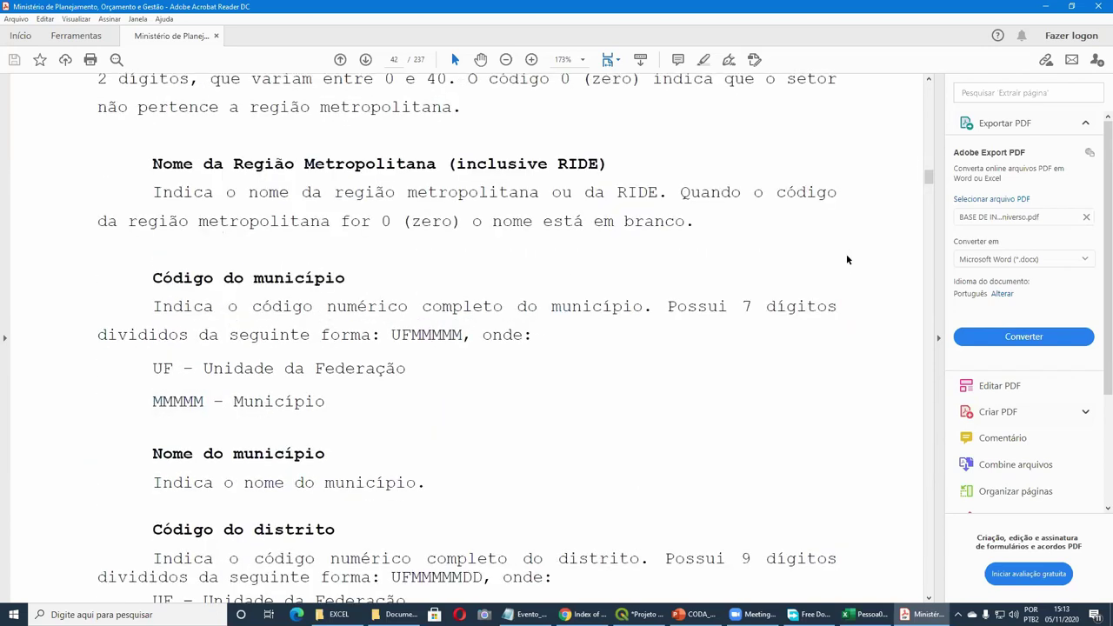
scroll(847, 260, up, 10)
scroll(847, 259, up, 2)
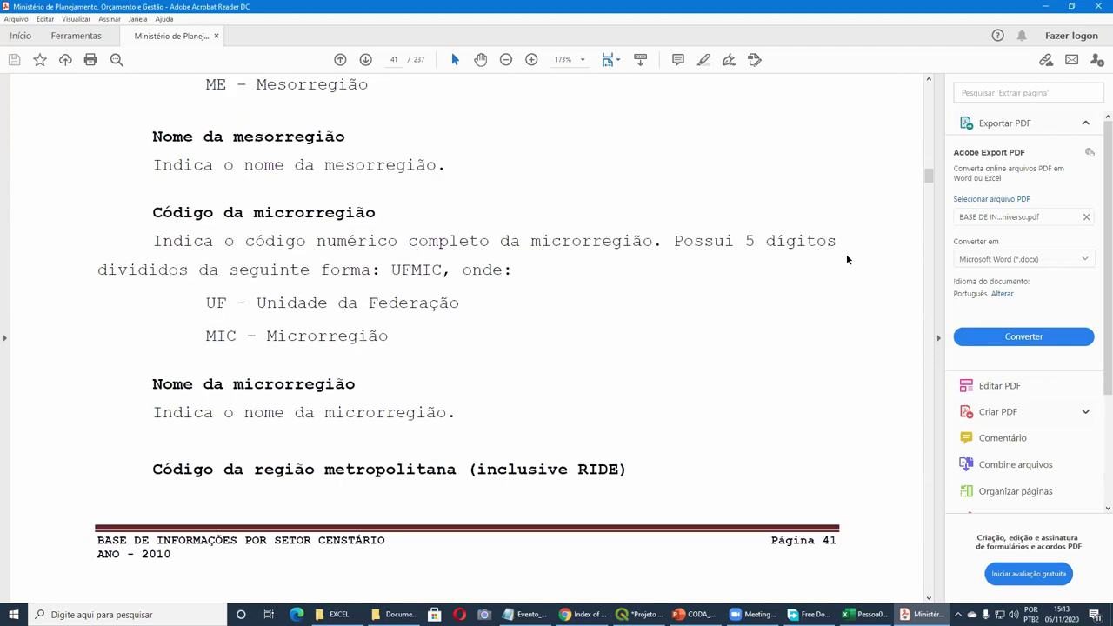
scroll(848, 259, up, 8)
scroll(847, 260, up, 4)
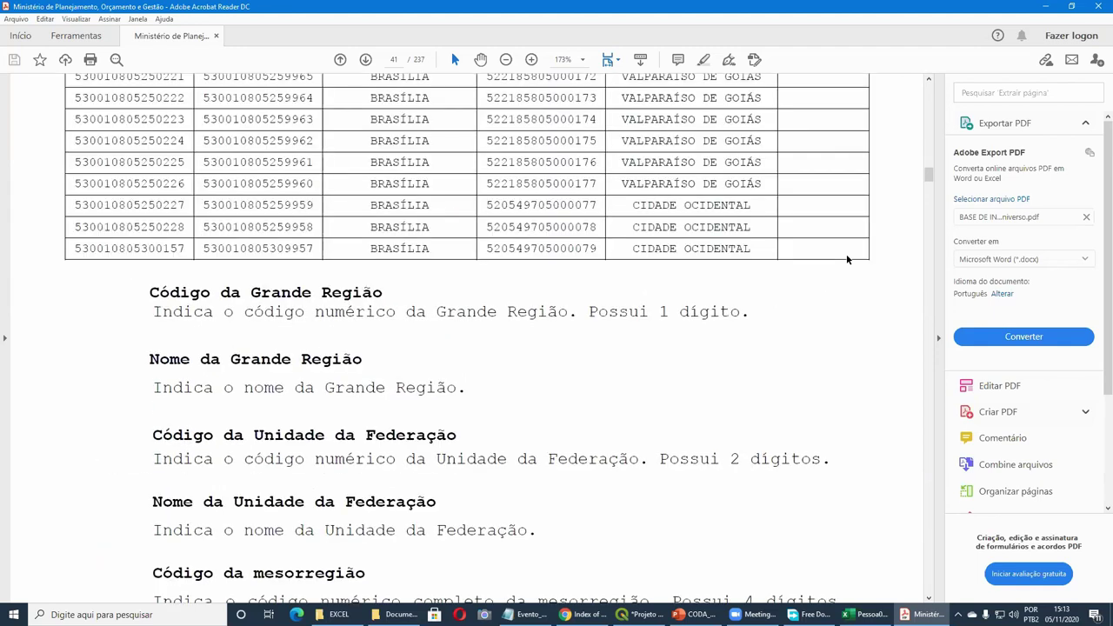
scroll(847, 259, up, 8)
scroll(847, 260, up, 5)
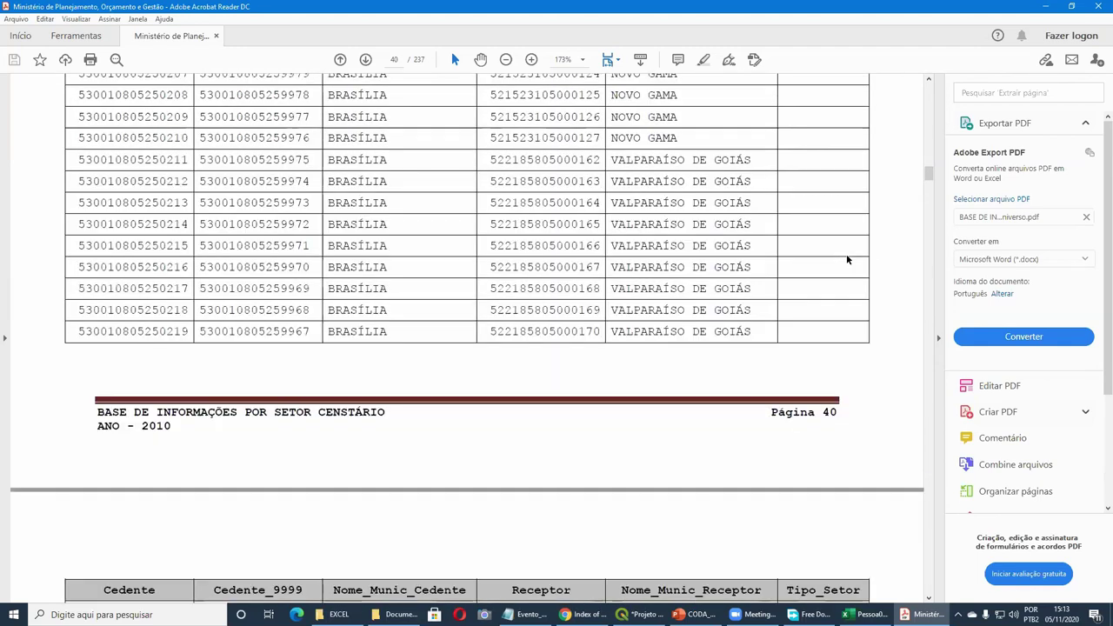
Go to "Código de situação do setor" on page 44 and highlight the descriptions of urban codes 1 and 2 in turn.
scroll(302, 230, down, 20)
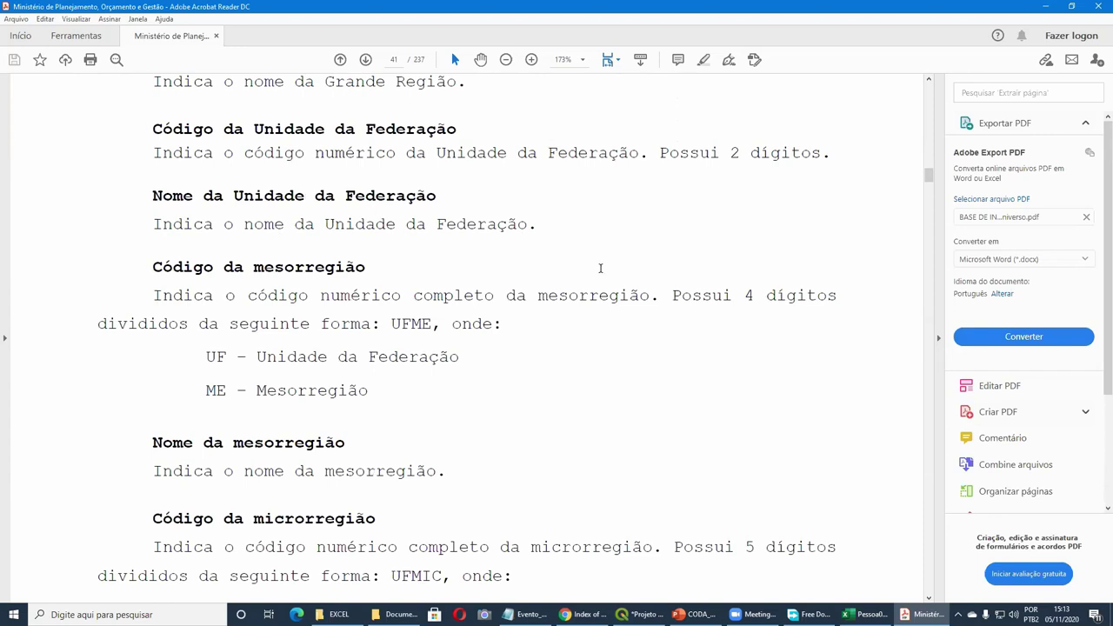
scroll(608, 278, down, 6)
scroll(631, 296, down, 15)
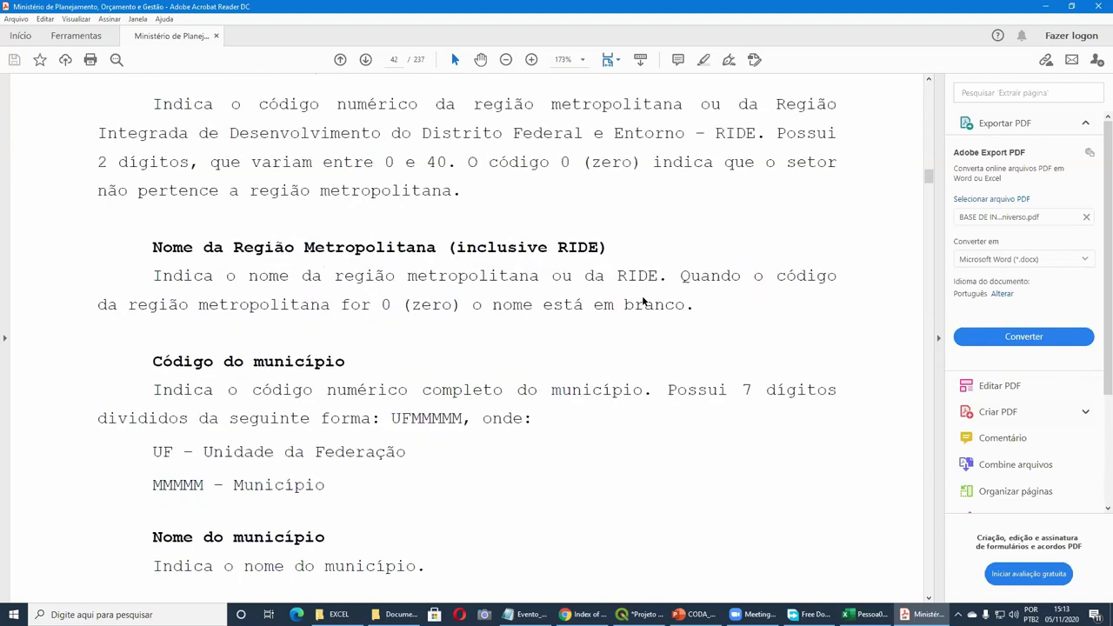
scroll(644, 302, down, 9)
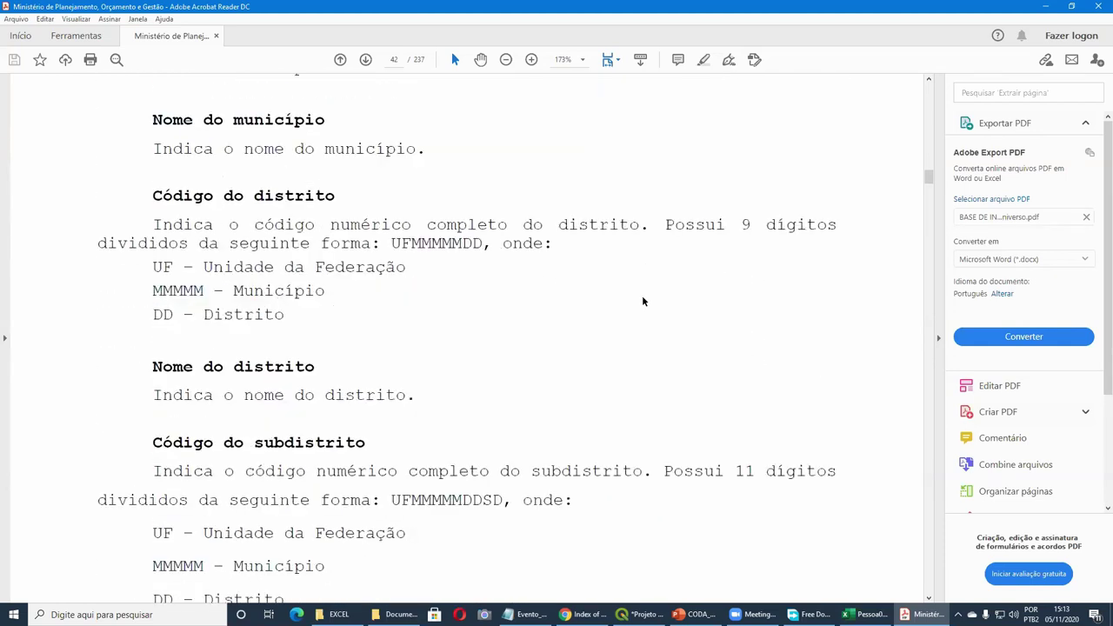
scroll(644, 302, down, 18)
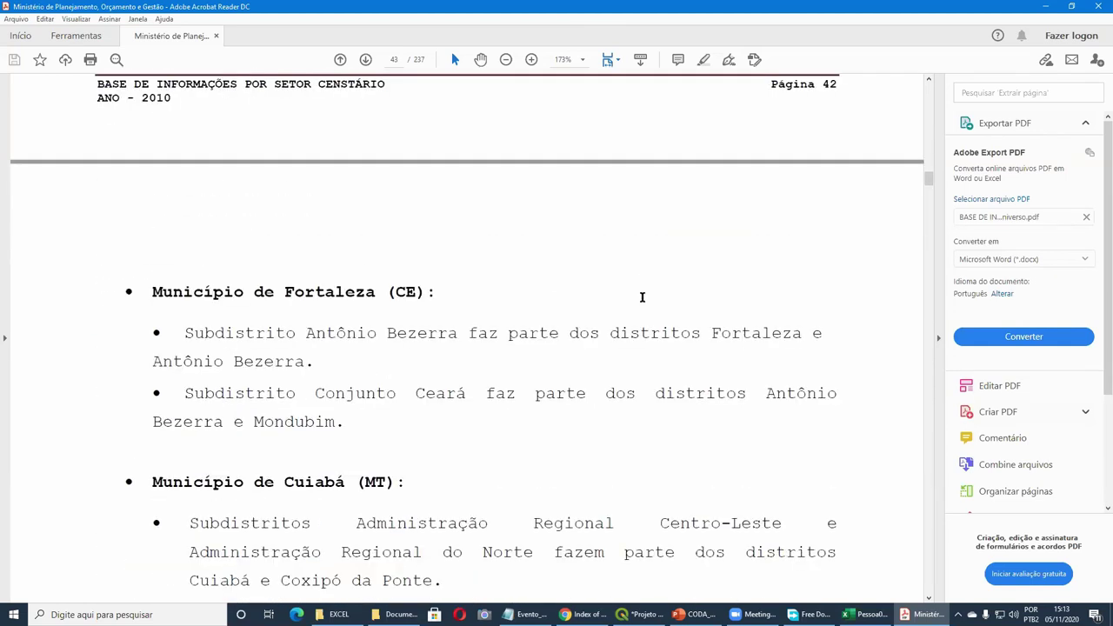
scroll(642, 297, down, 9)
scroll(522, 325, up, 4)
scroll(259, 295, down, 4)
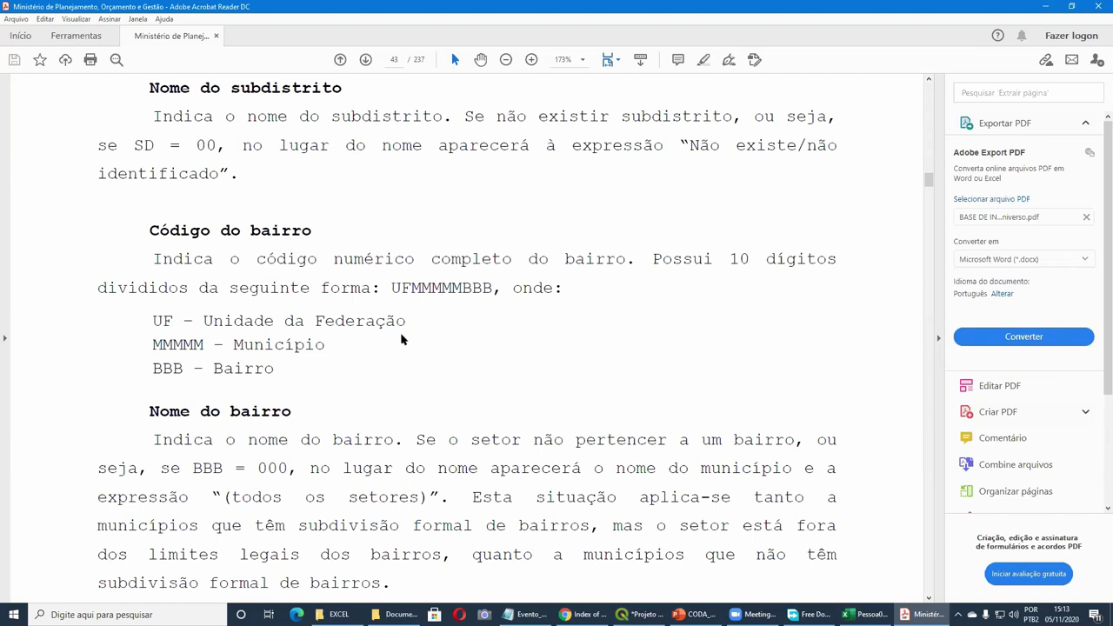
scroll(403, 336, down, 3)
scroll(373, 311, down, 10)
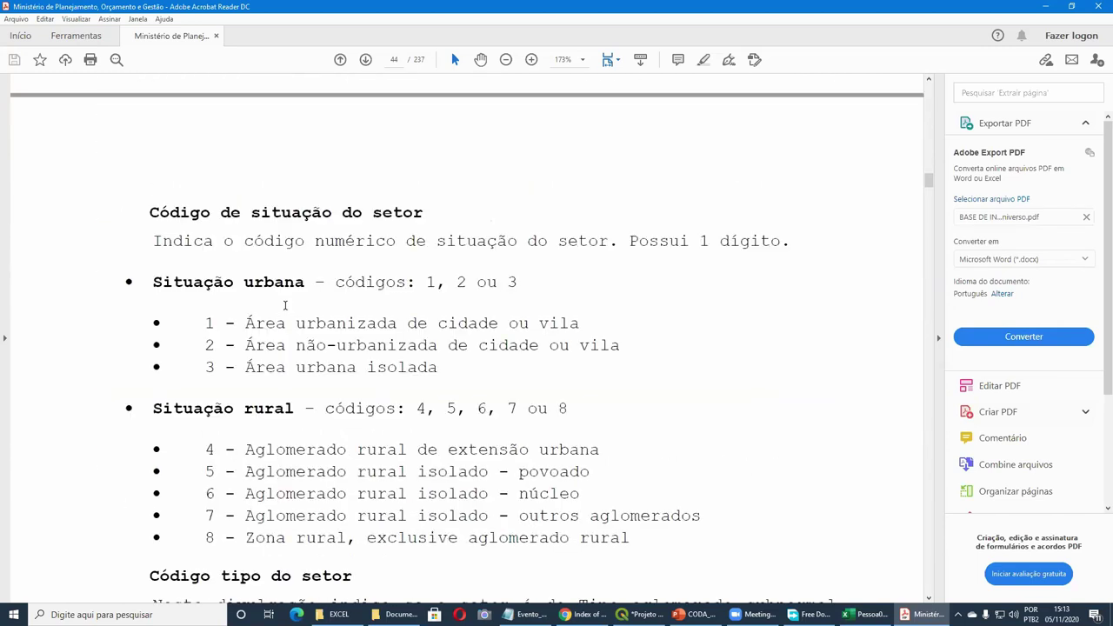
scroll(261, 182, down, 1)
scroll(261, 209, up, 1)
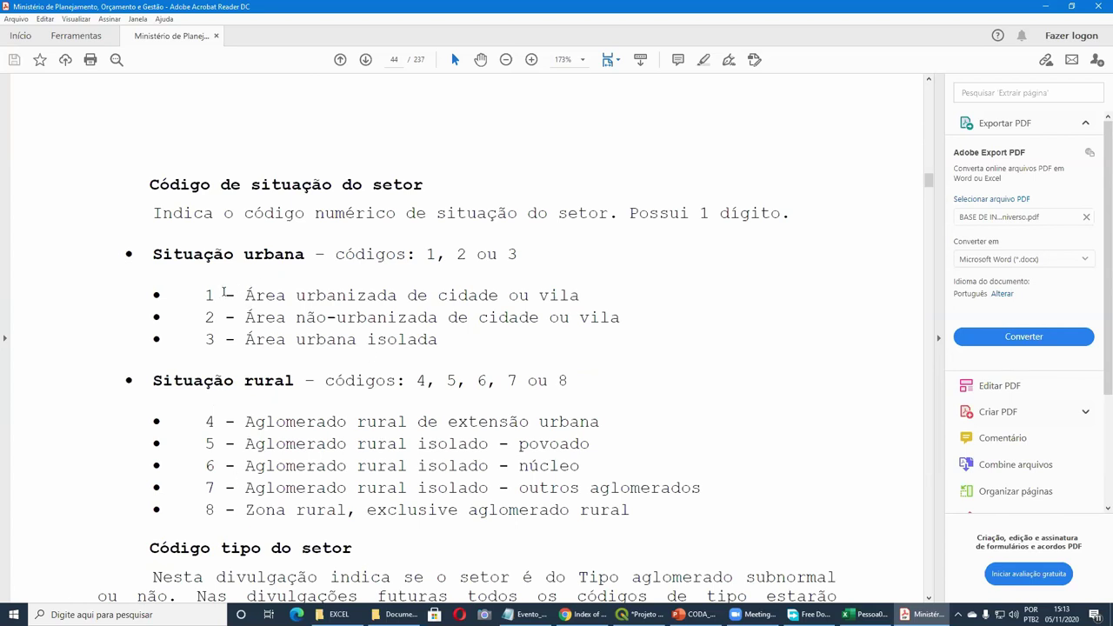
drag(245, 296, 566, 293)
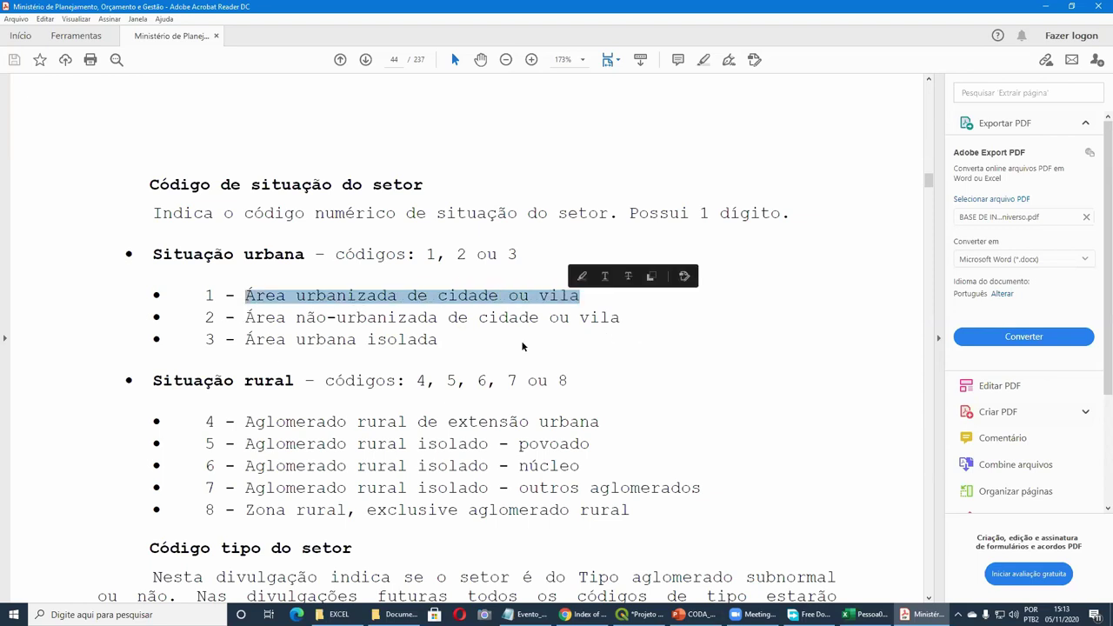
drag(245, 318, 621, 319)
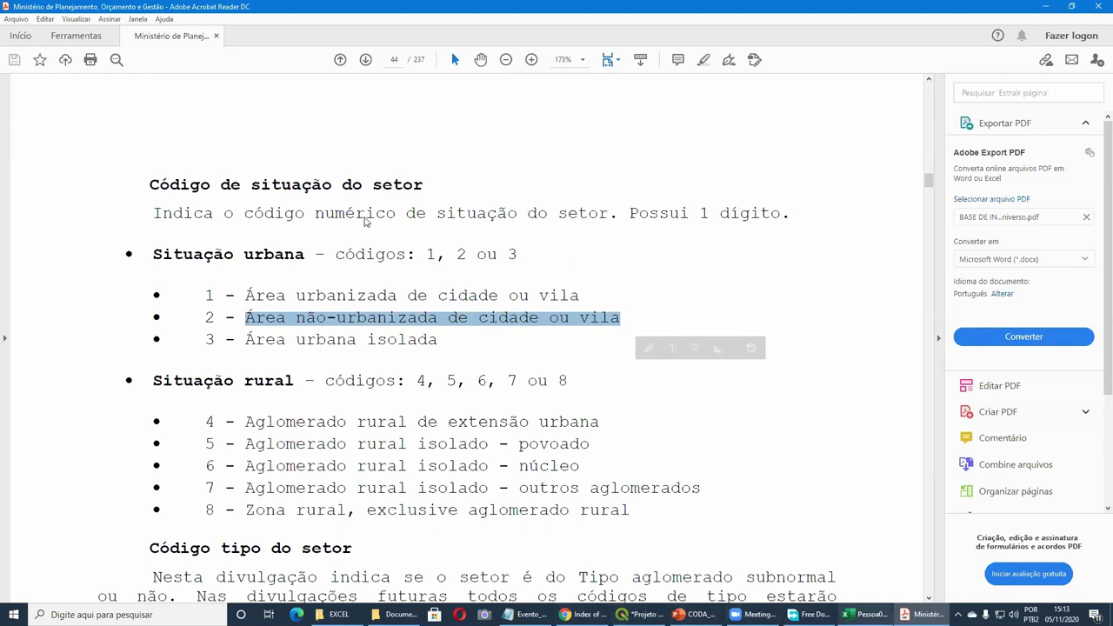
Switch to the Pessoa03_PR workbook and examine the first sector's V001 to V005 values and the Situacao_setor codes in B2 and B7.
key(alt+Tab)
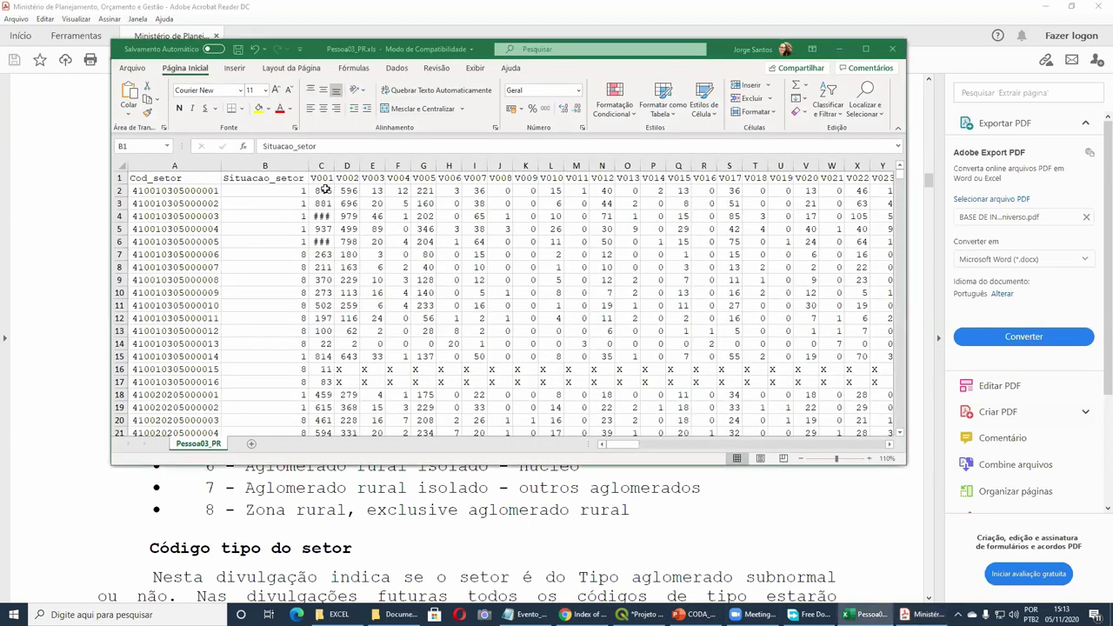
click(323, 190)
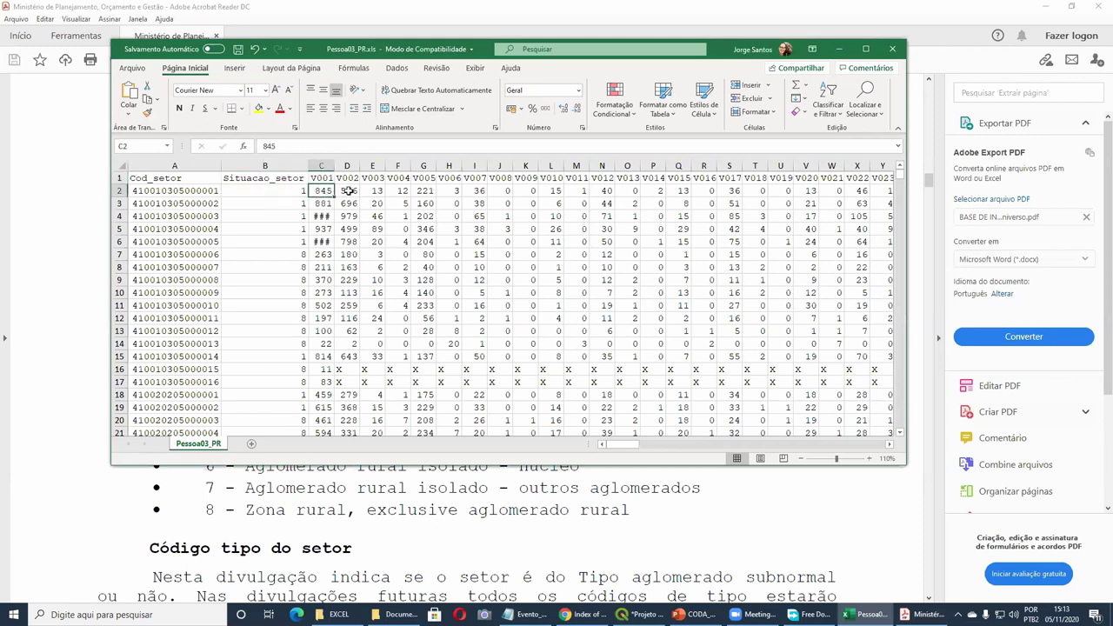
key(Right)
key(Right)
key(Right)
key(Right)
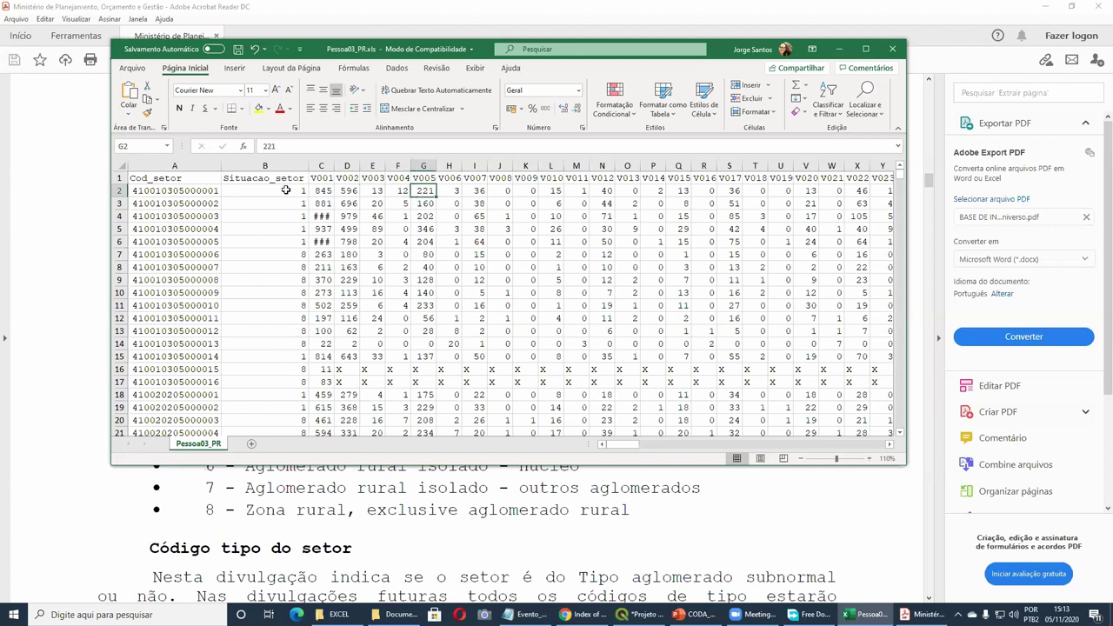
click(286, 191)
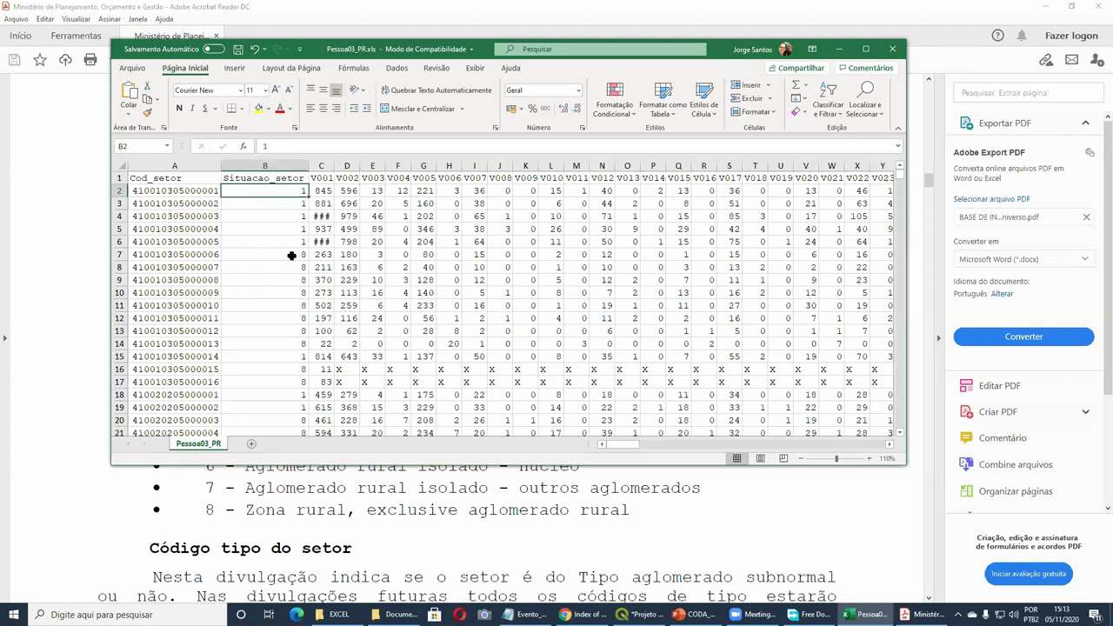
click(280, 260)
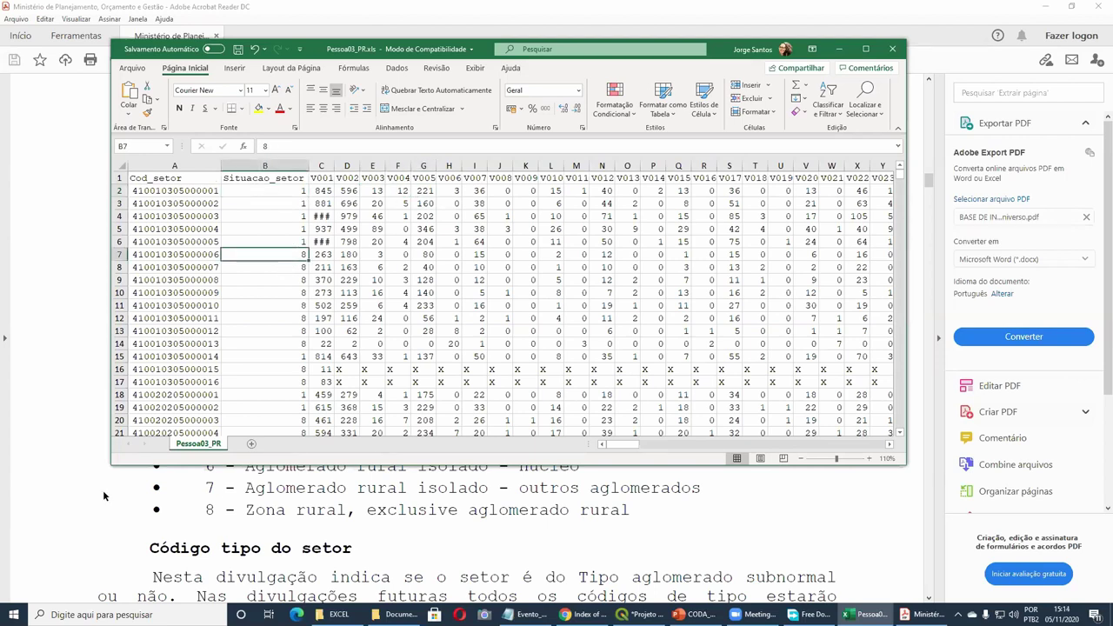
Highlight "Zona rural" in the description of situation code 8 in the documentation PDF and view the sector type codes below.
click(244, 506)
drag(244, 506, 348, 513)
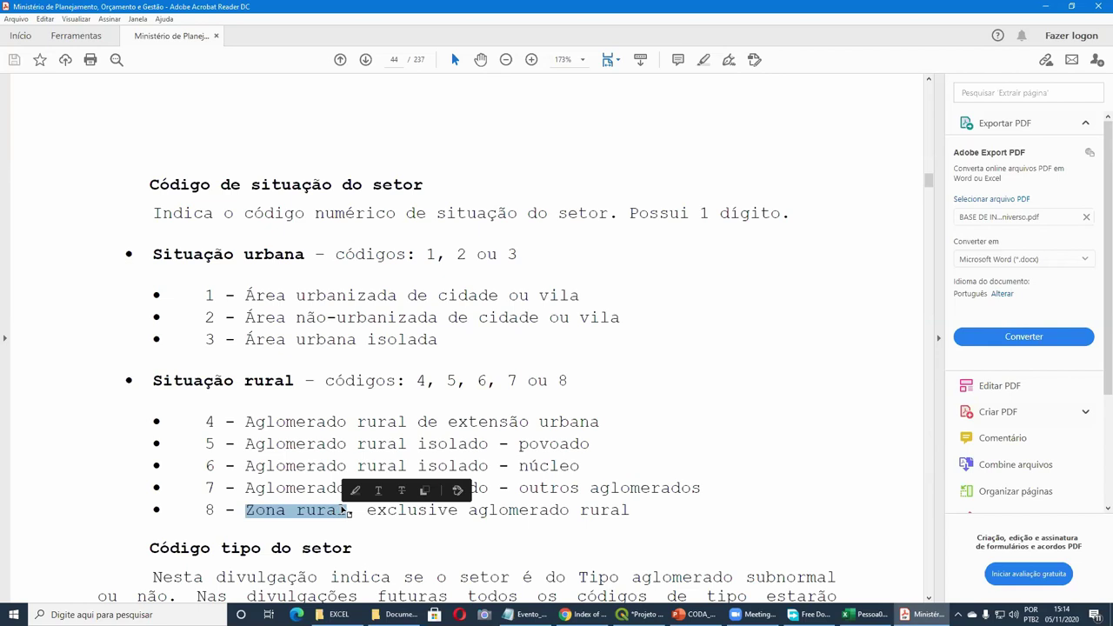
scroll(490, 527, down, 4)
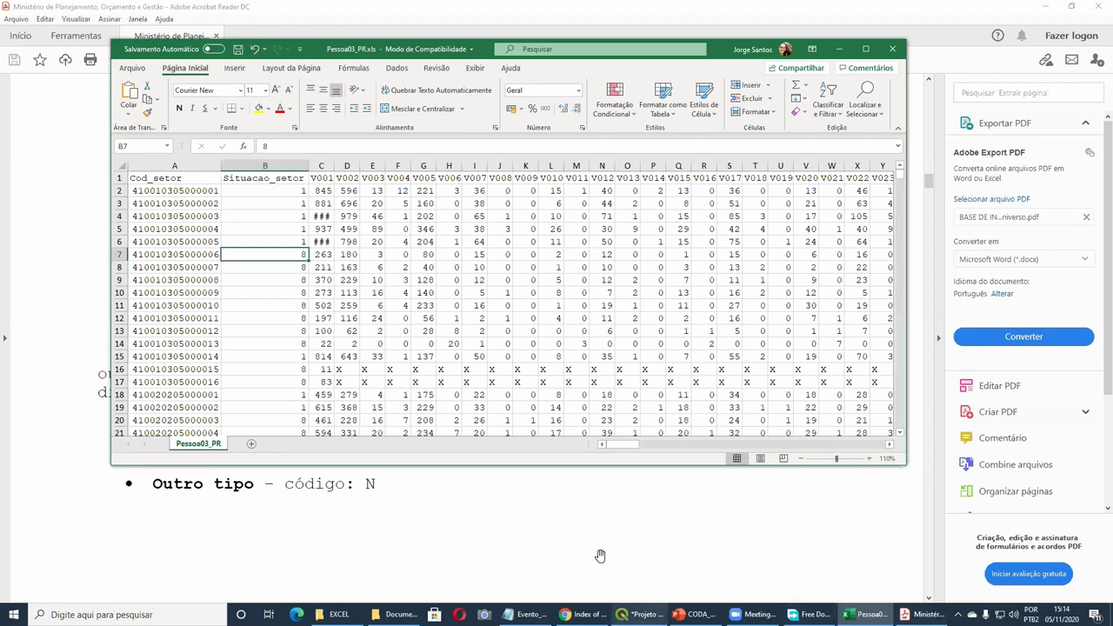
Switch to the Pessoa03_PR workbook, inspect its last sector rows, return to the first row, and minimize the workbook to reveal QGIS.
key(alt+Tab)
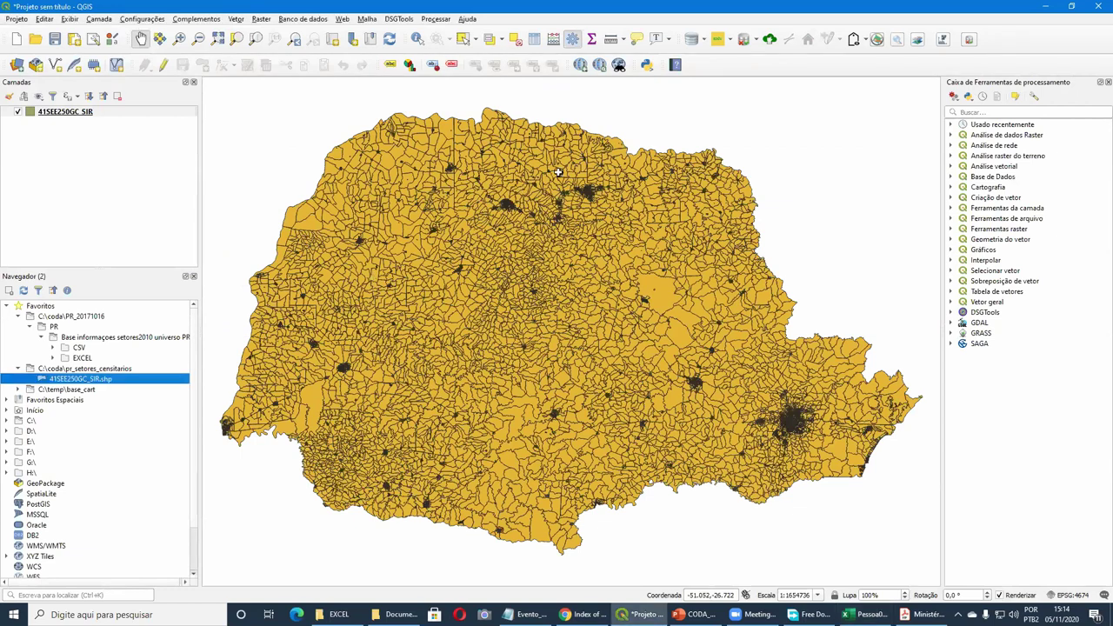
key(alt+Tab)
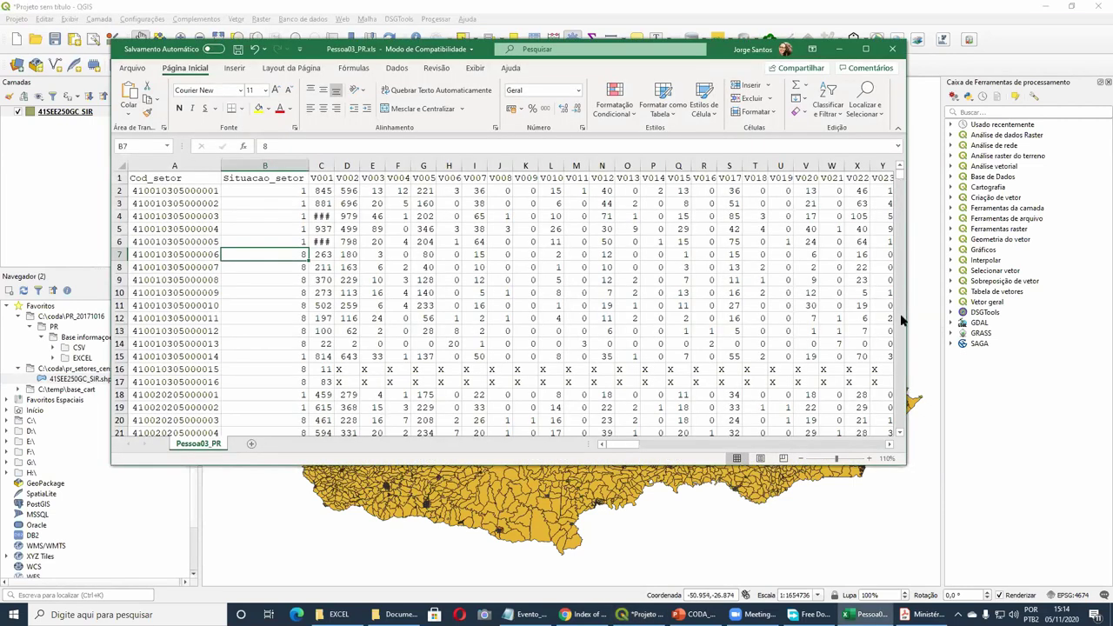
click(902, 432)
drag(902, 433, 902, 425)
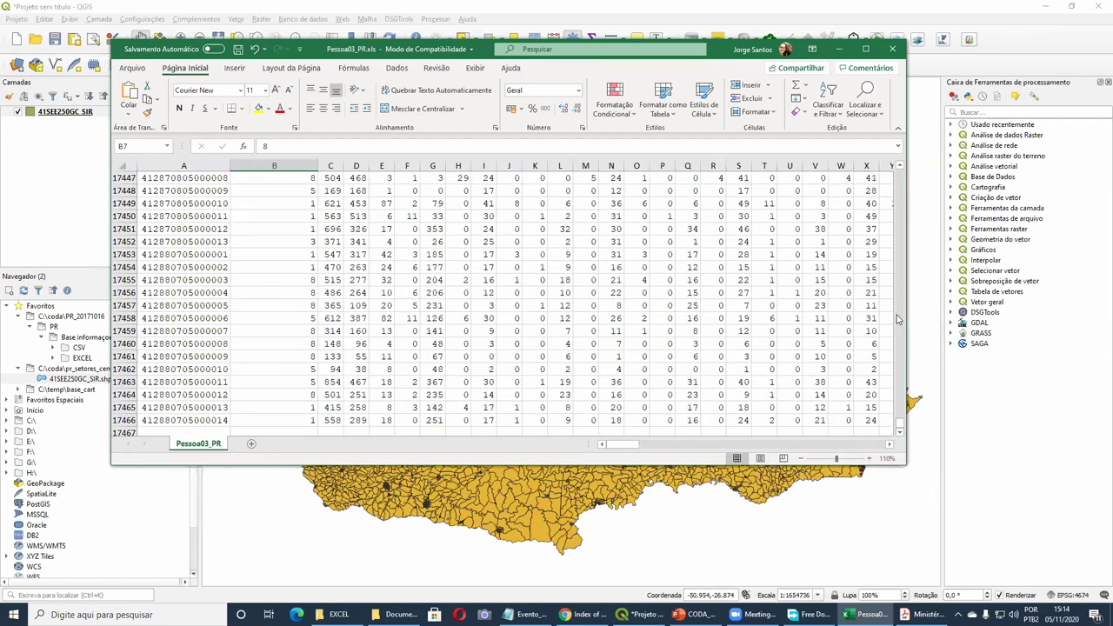
click(902, 172)
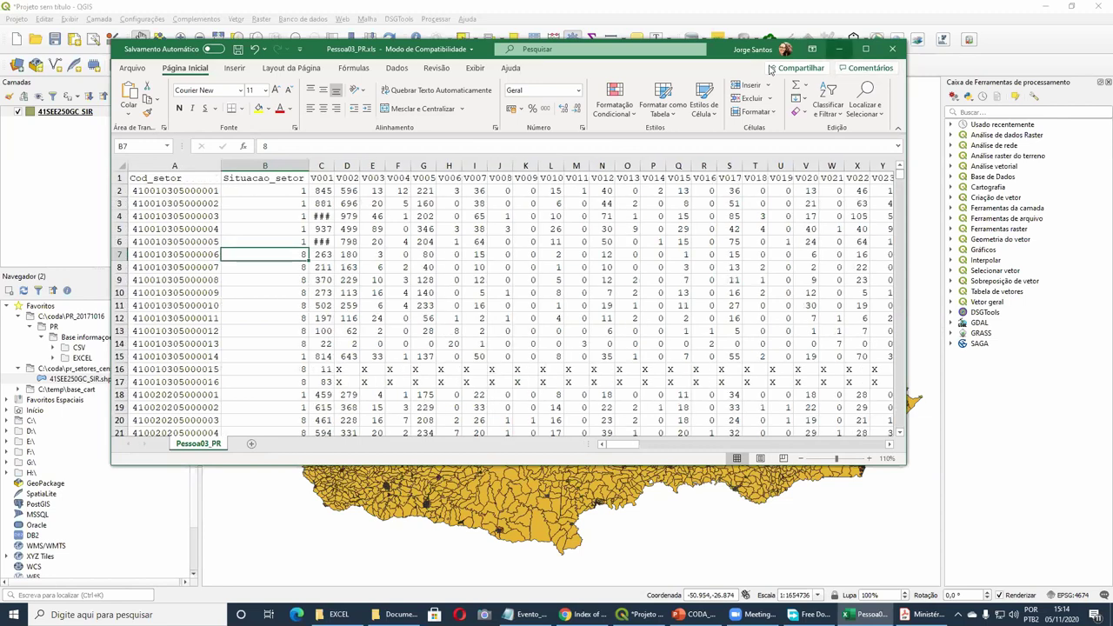
click(839, 48)
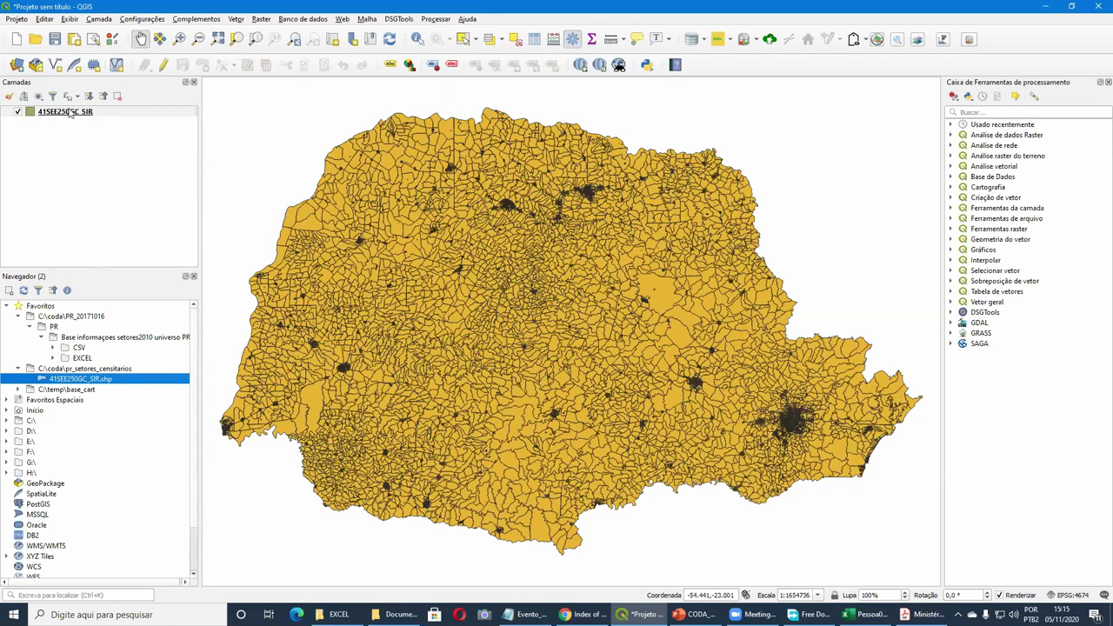
Open the attribute table of the 41SEE250GC_SIR layer and float it as a separate window over the map.
click(142, 114)
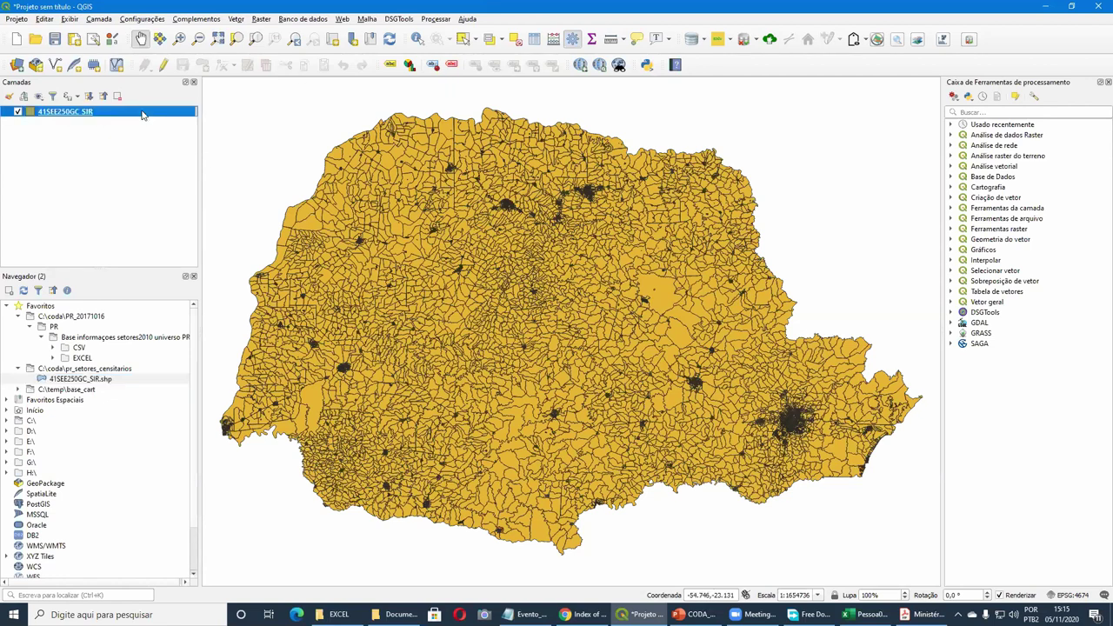
right_click(142, 113)
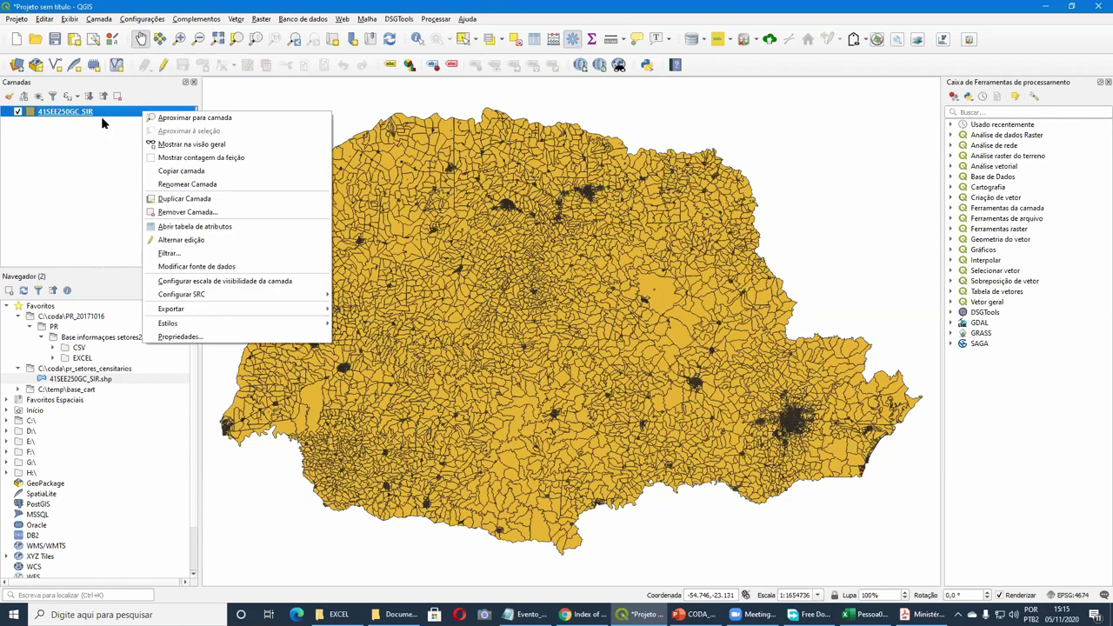
click(250, 228)
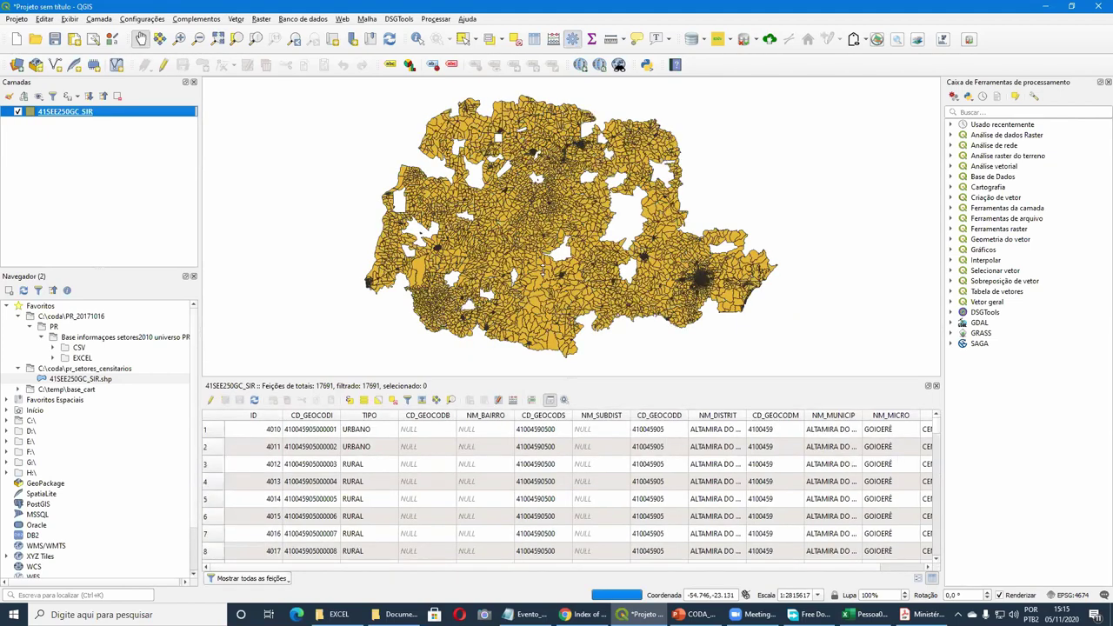
drag(537, 386, 537, 289)
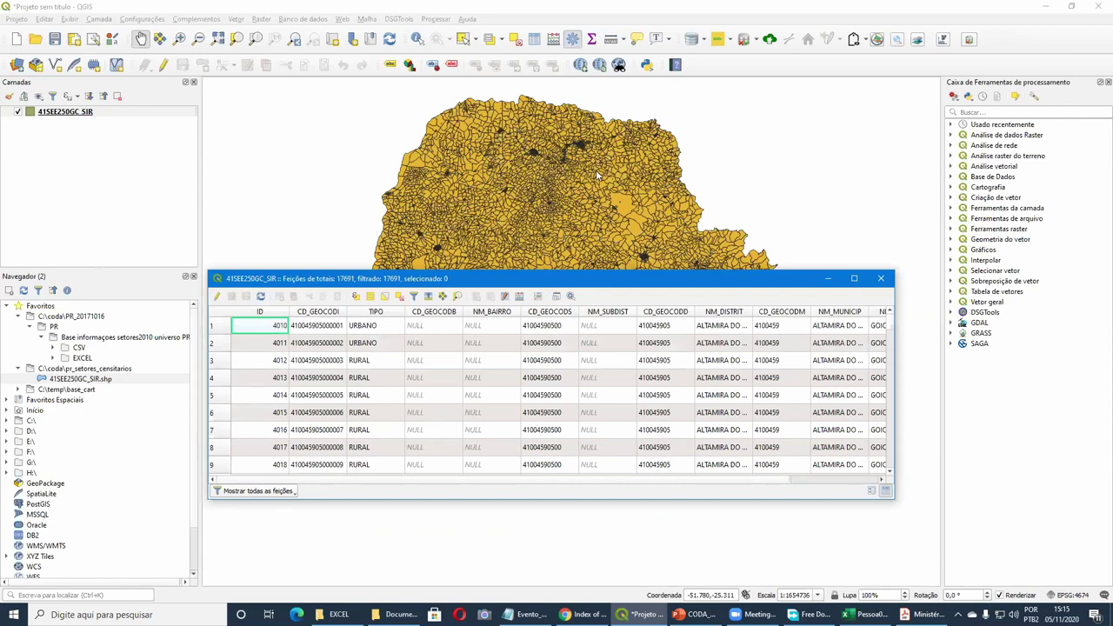
scroll(596, 170, up, 3)
drag(521, 279, 583, 165)
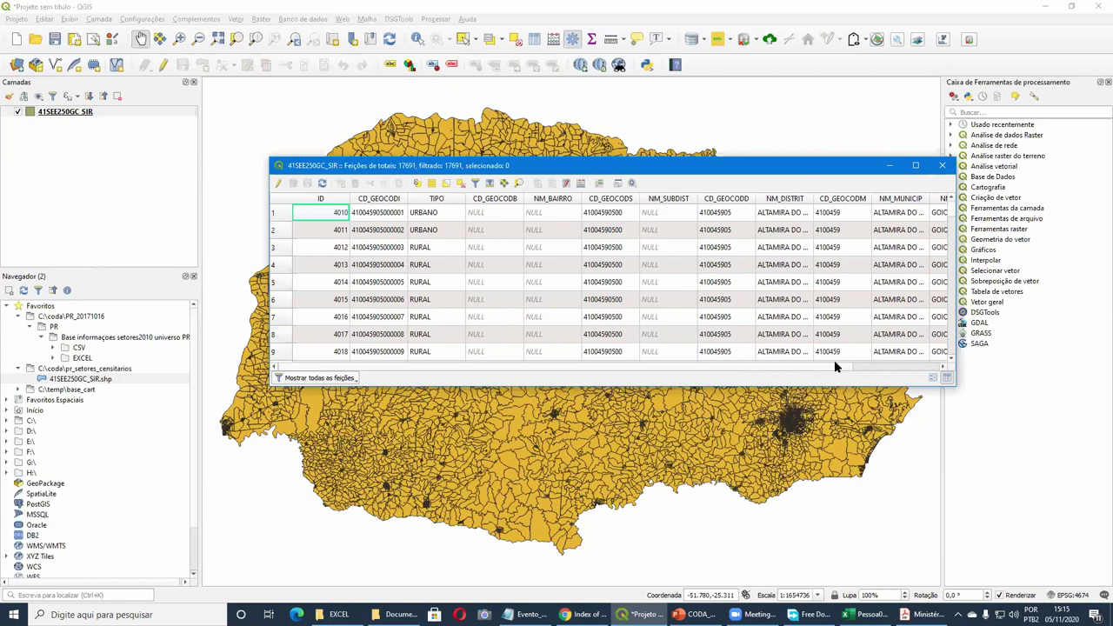
Widen the NM_MUNICIP column in the attribute table to fit the full municipality names and move further down the rows.
scroll(785, 208, right, 2)
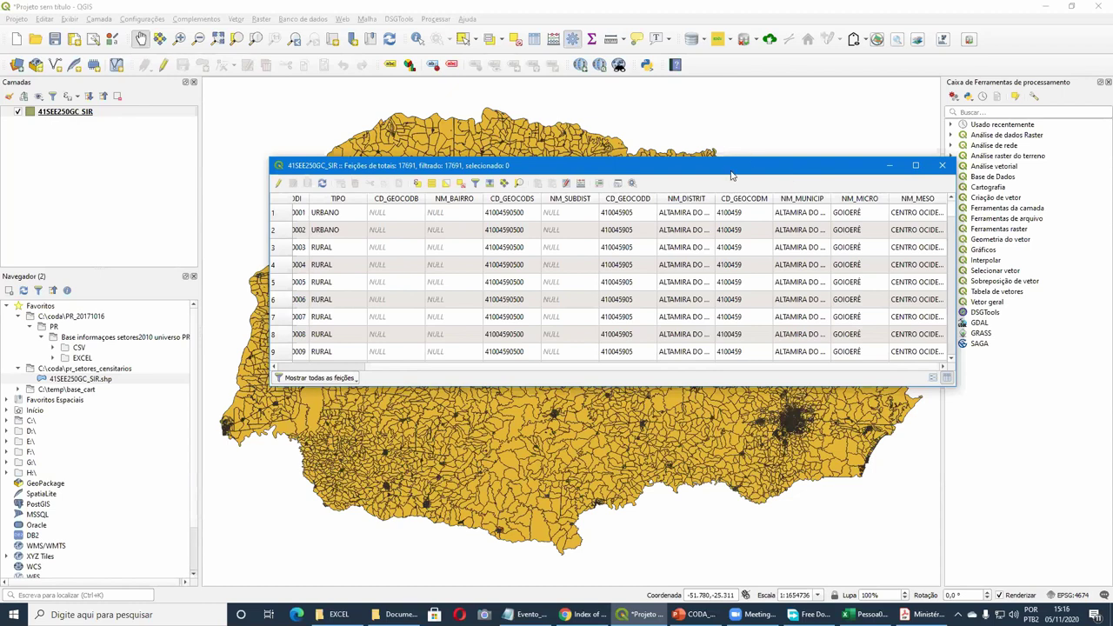
drag(733, 173, 643, 203)
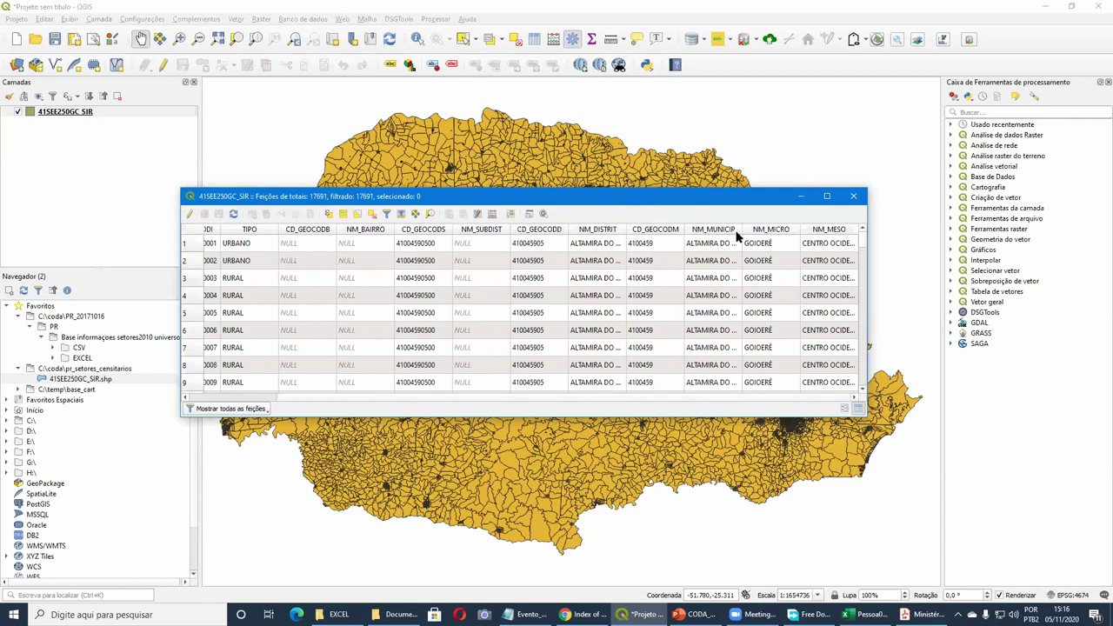
drag(741, 230, 779, 229)
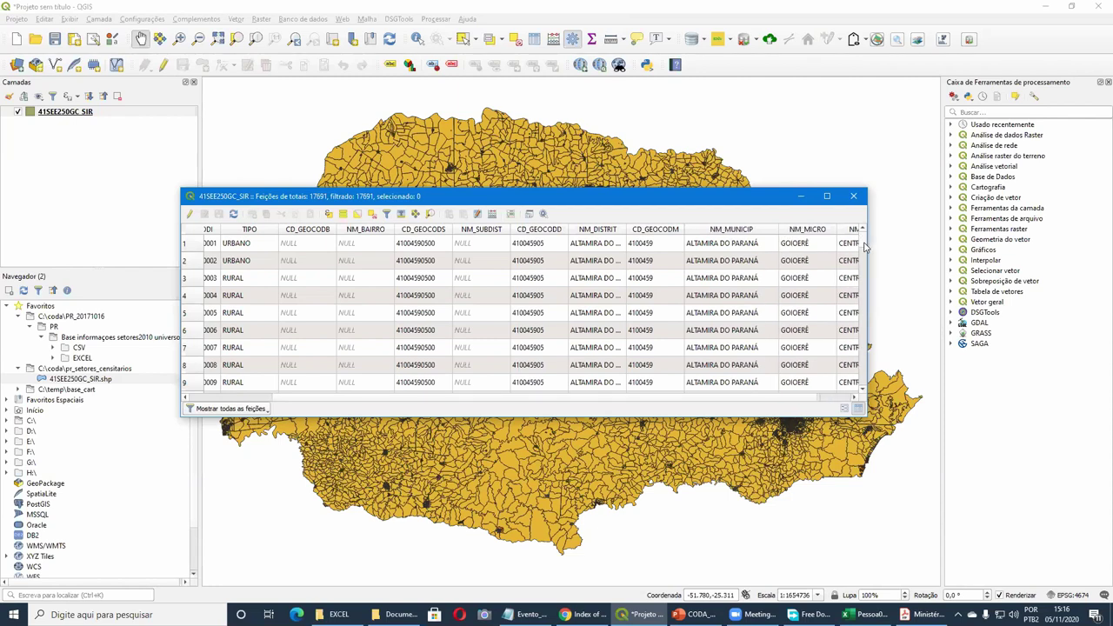
drag(862, 270, 842, 298)
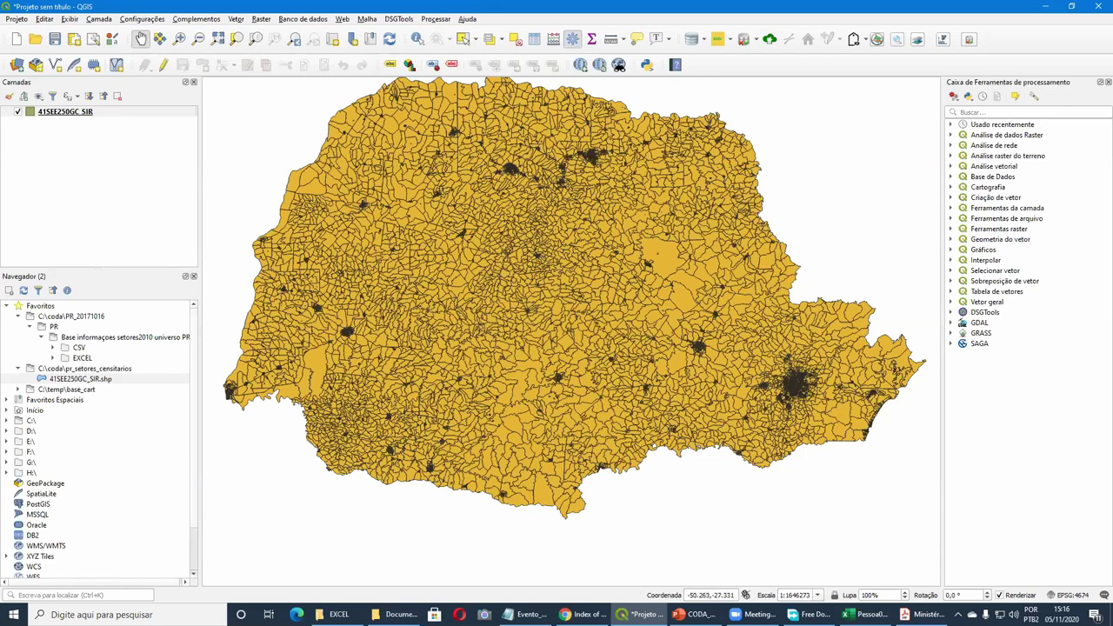
Return to the attribute table sorted by NM_MUNICIP and browse the municipalities down to the Maringá sectors.
key(alt+Tab)
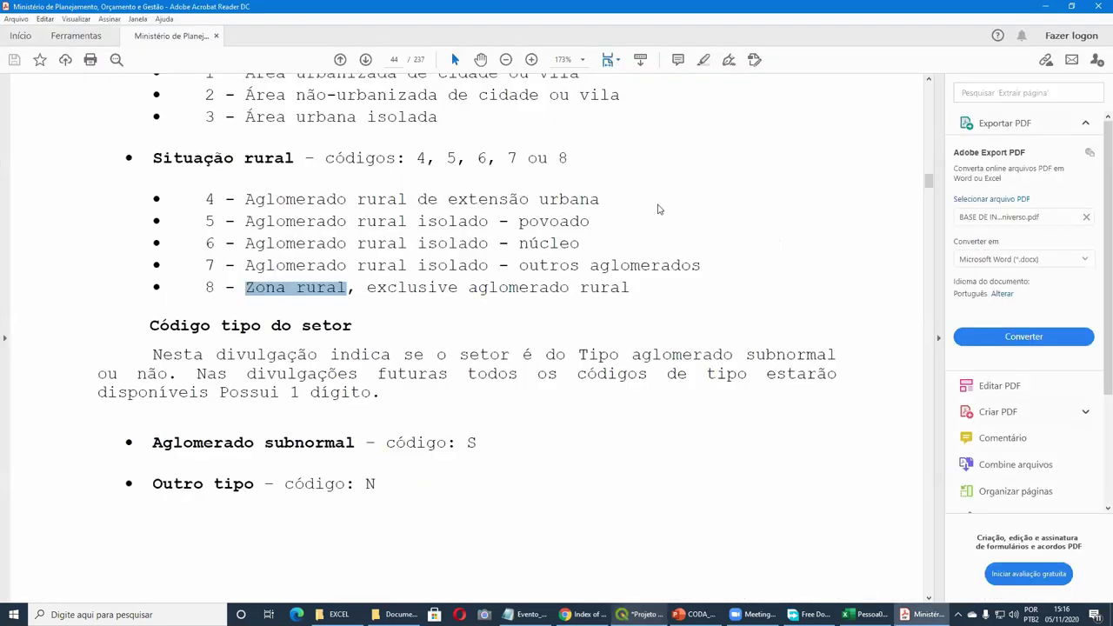
key(alt+Tab)
click(856, 266)
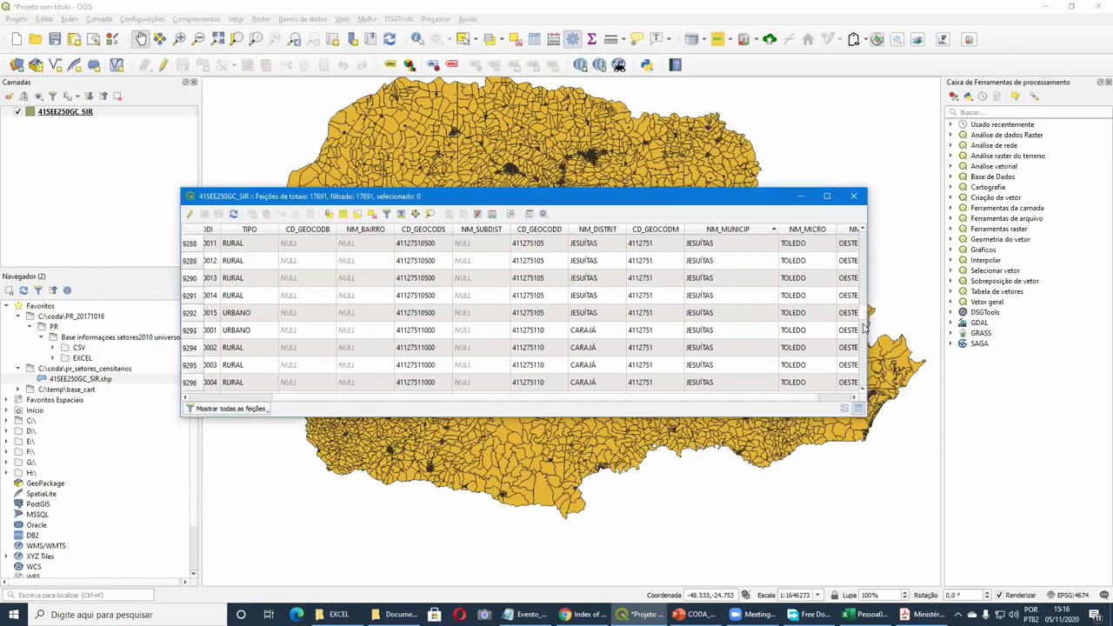
drag(863, 325, 863, 331)
scroll(744, 254, up, 10)
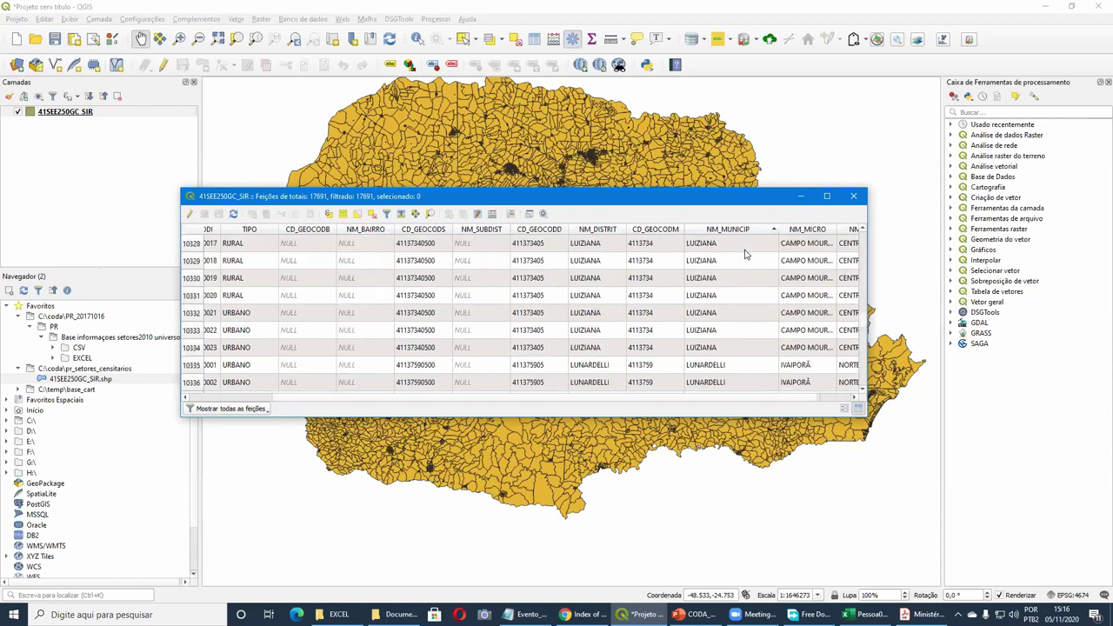
scroll(745, 254, down, 10)
scroll(745, 253, up, 13)
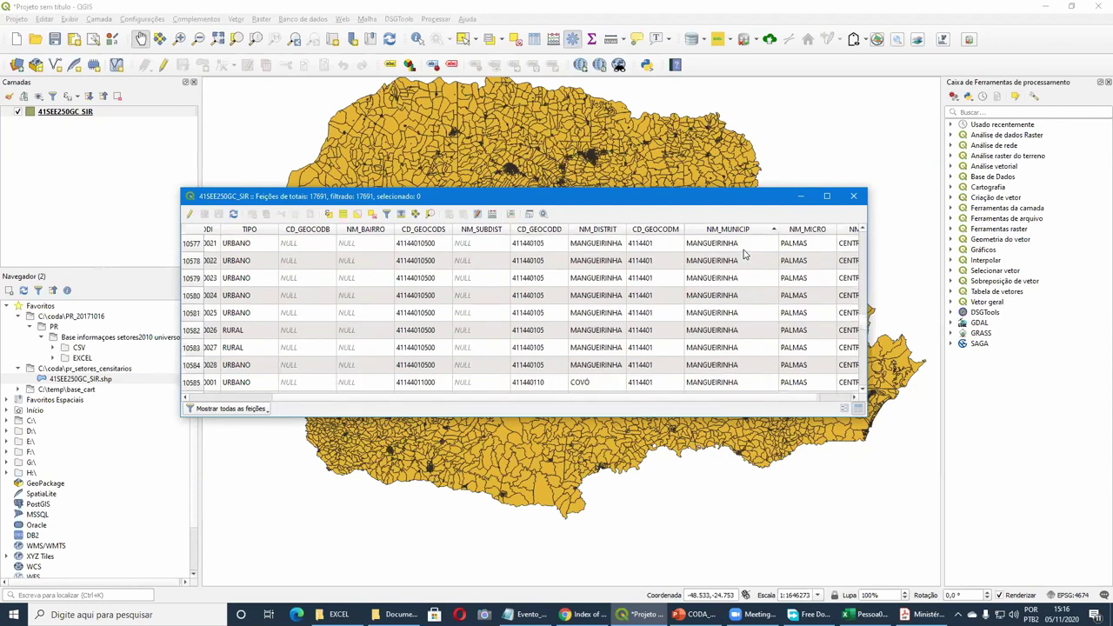
scroll(745, 254, up, 13)
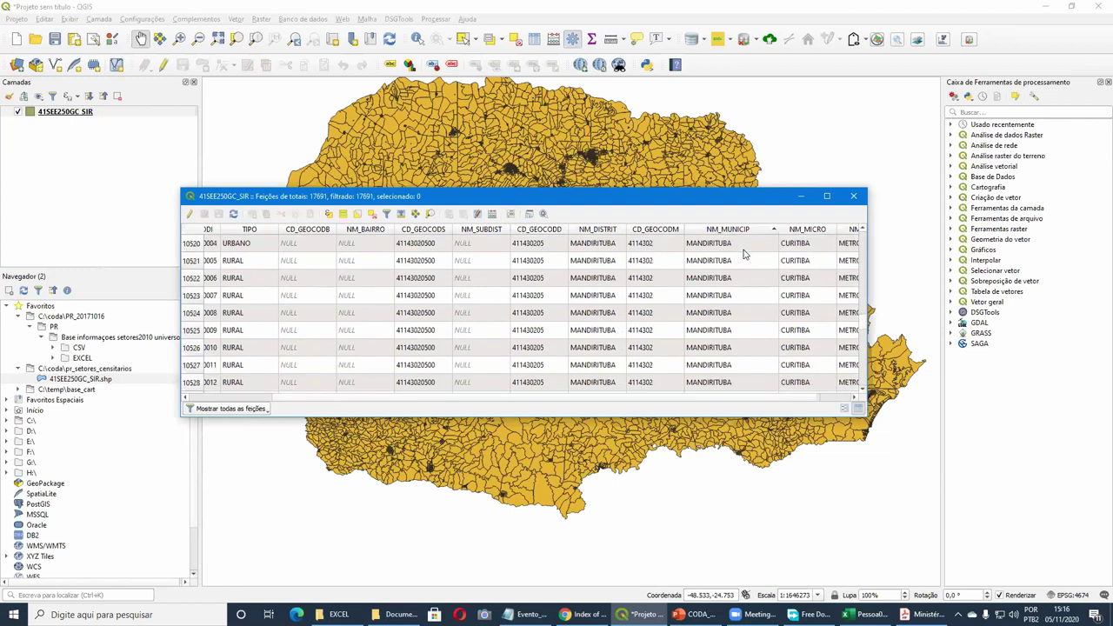
scroll(744, 254, down, 20)
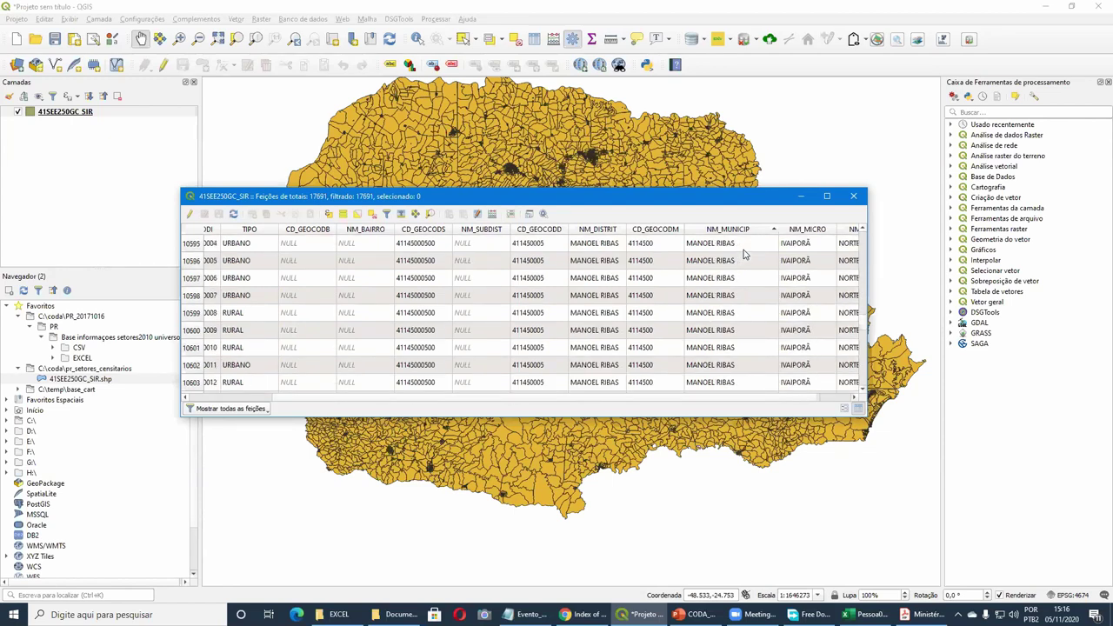
scroll(744, 254, down, 20)
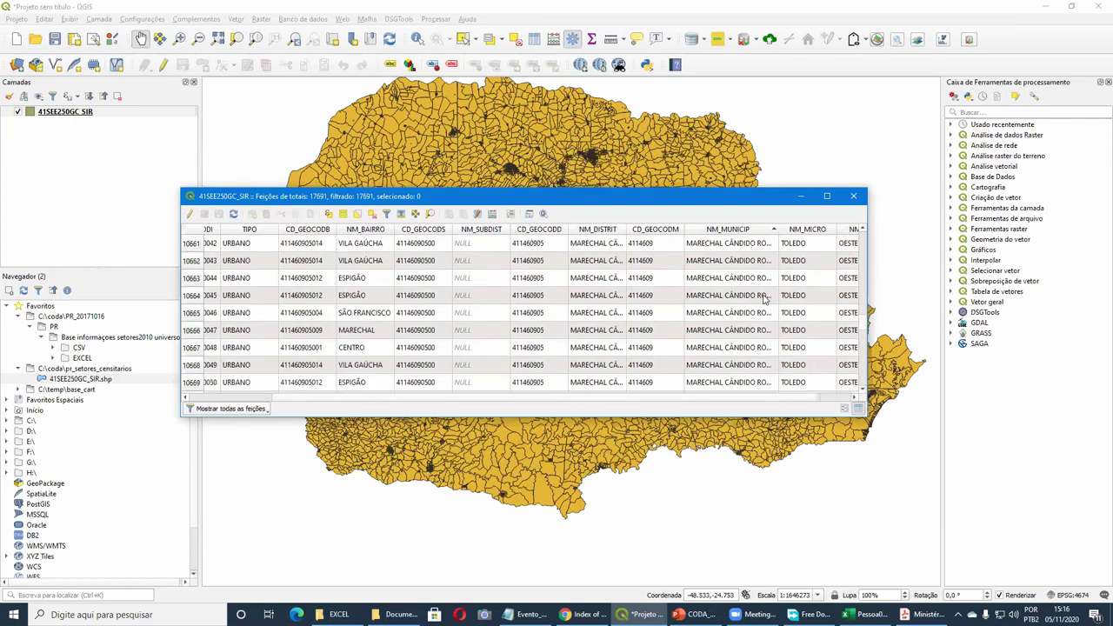
scroll(764, 298, down, 18)
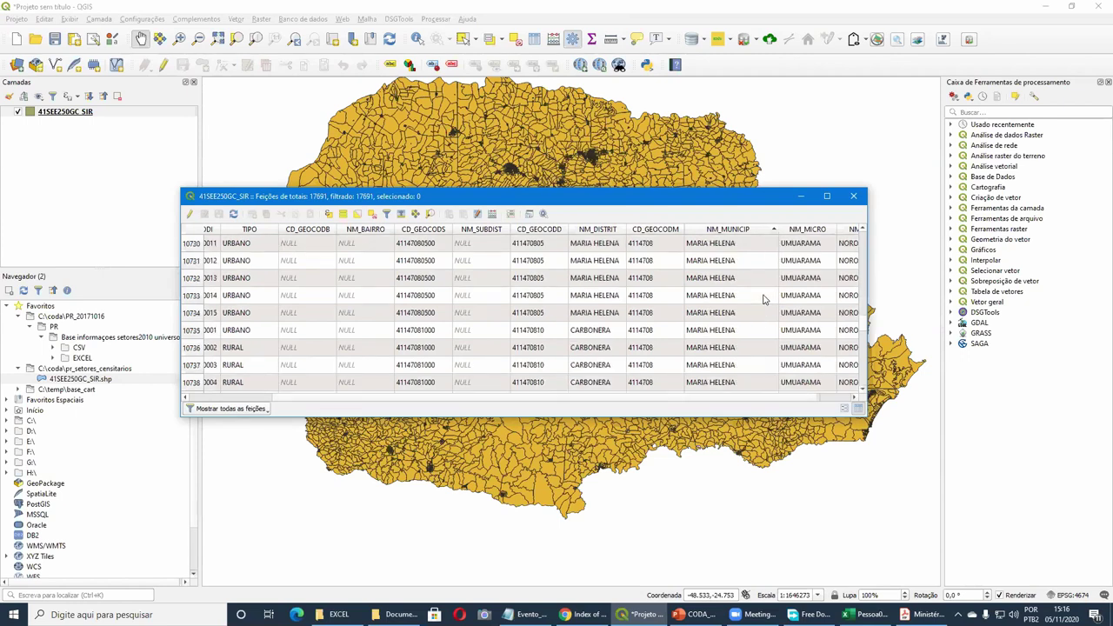
scroll(764, 298, down, 20)
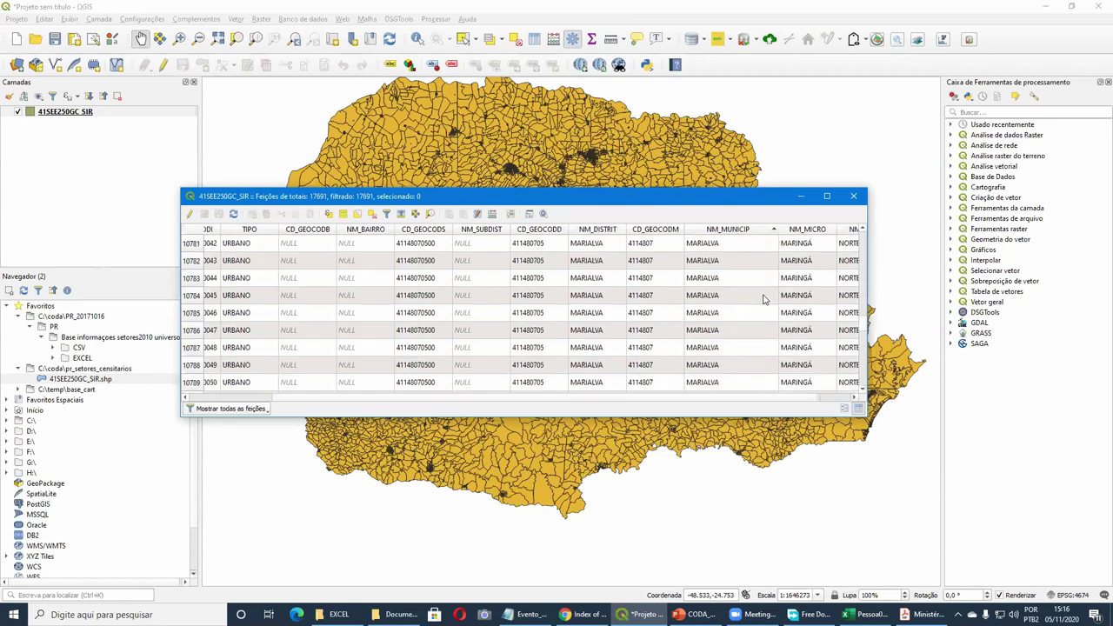
scroll(763, 299, down, 20)
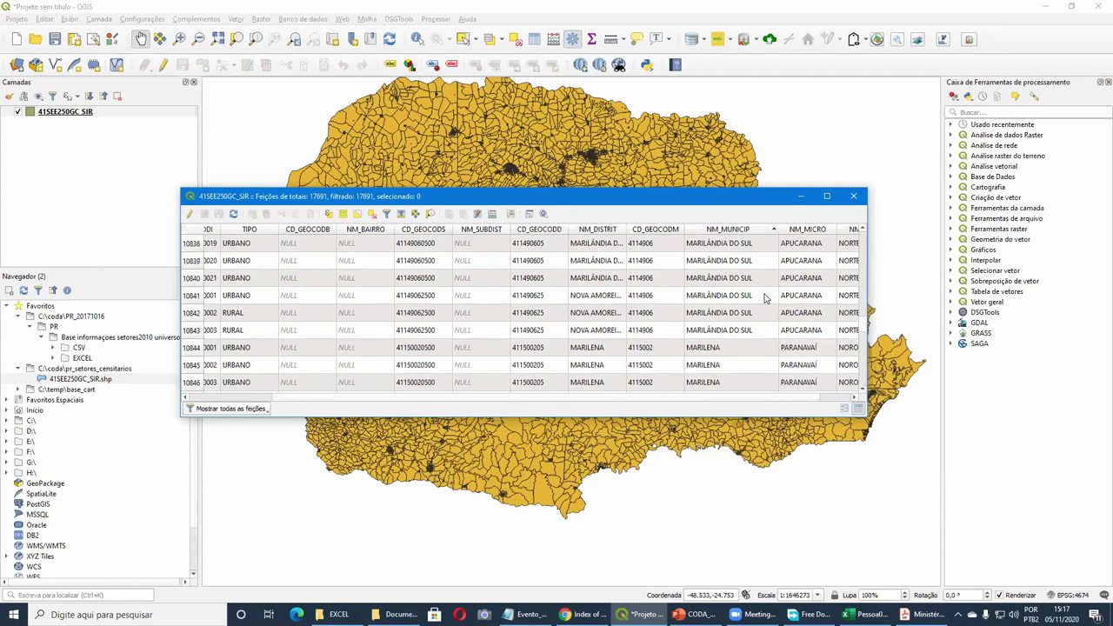
scroll(738, 278, down, 14)
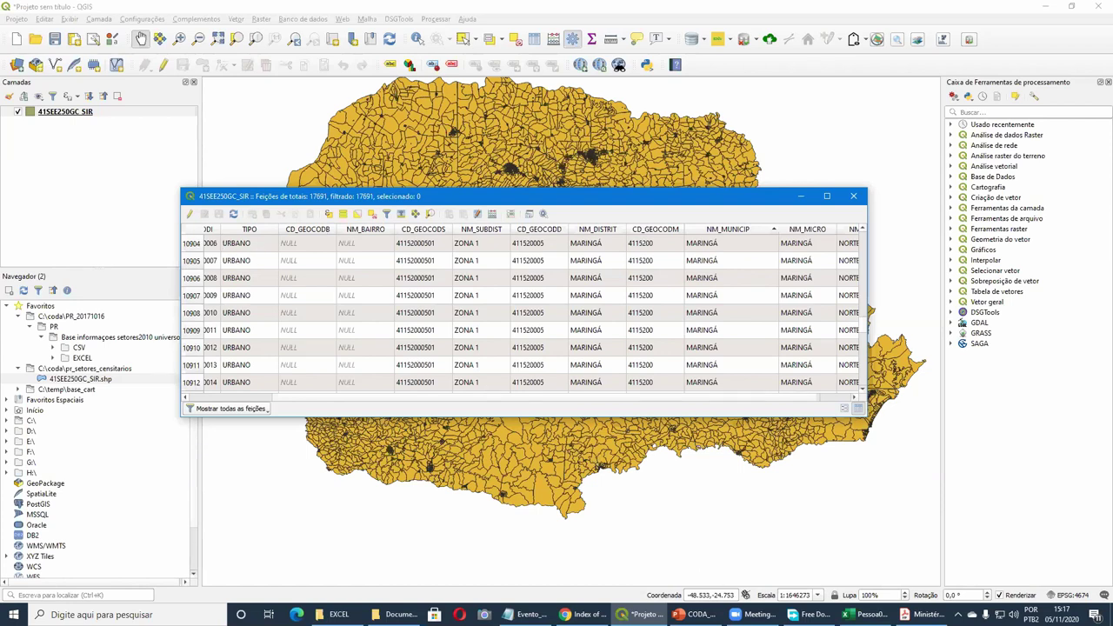
Check the sector codes in the Pessoa03_PR workbook in Excel again and return to the QGIS attribute table.
click(842, 600)
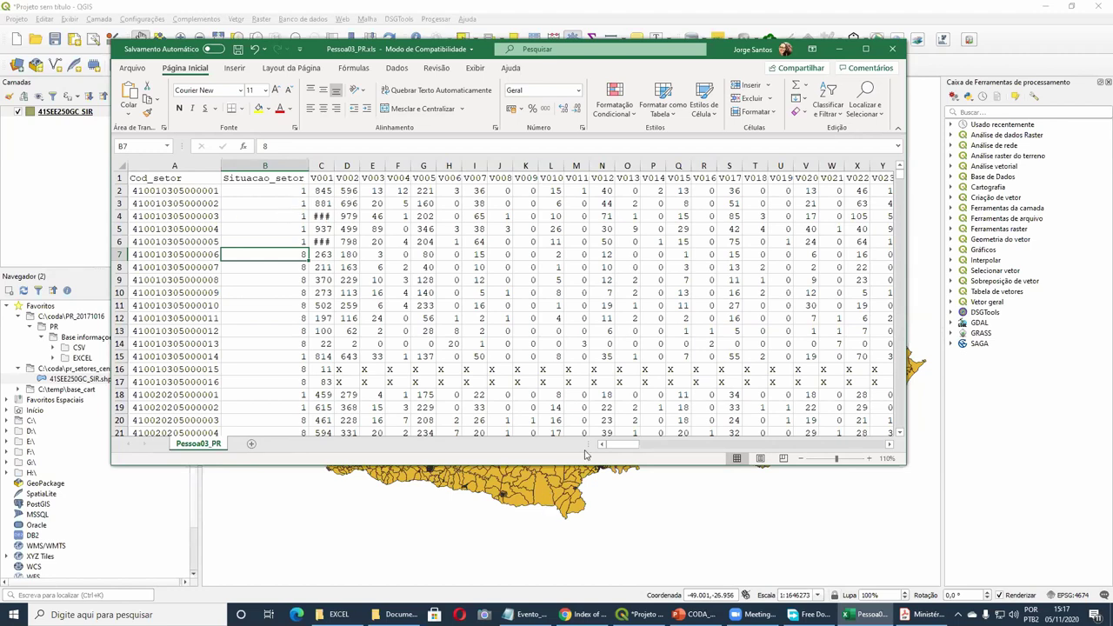
click(836, 49)
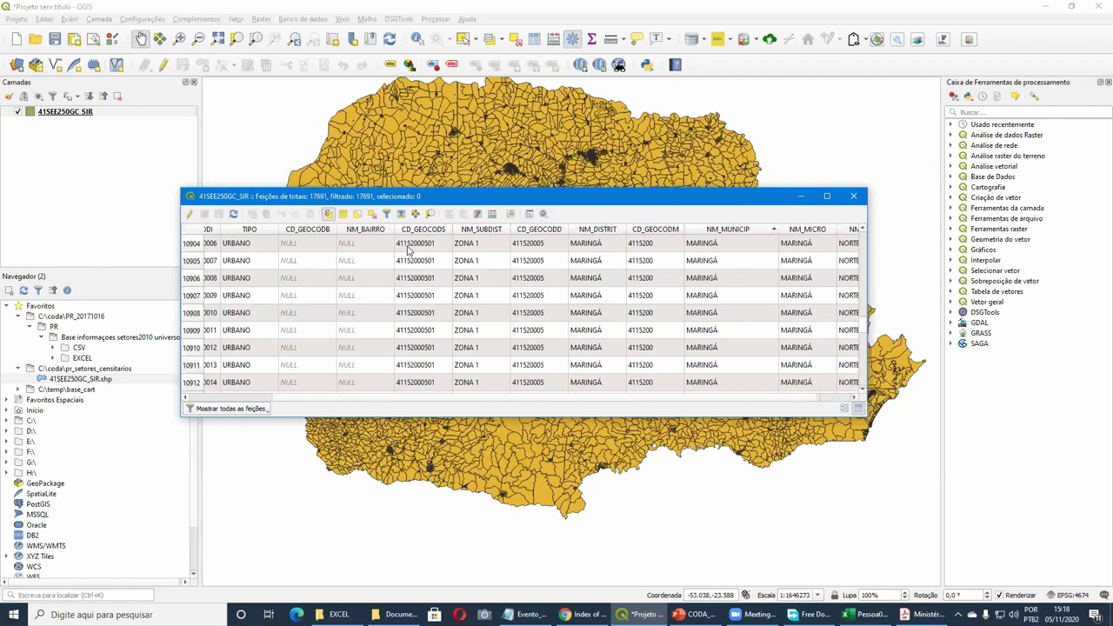
Open Select by Expression for the 41SEE250GC_SIR layer and expand the Campo e Valores group to list the layer's fields.
key(ctrl+f3)
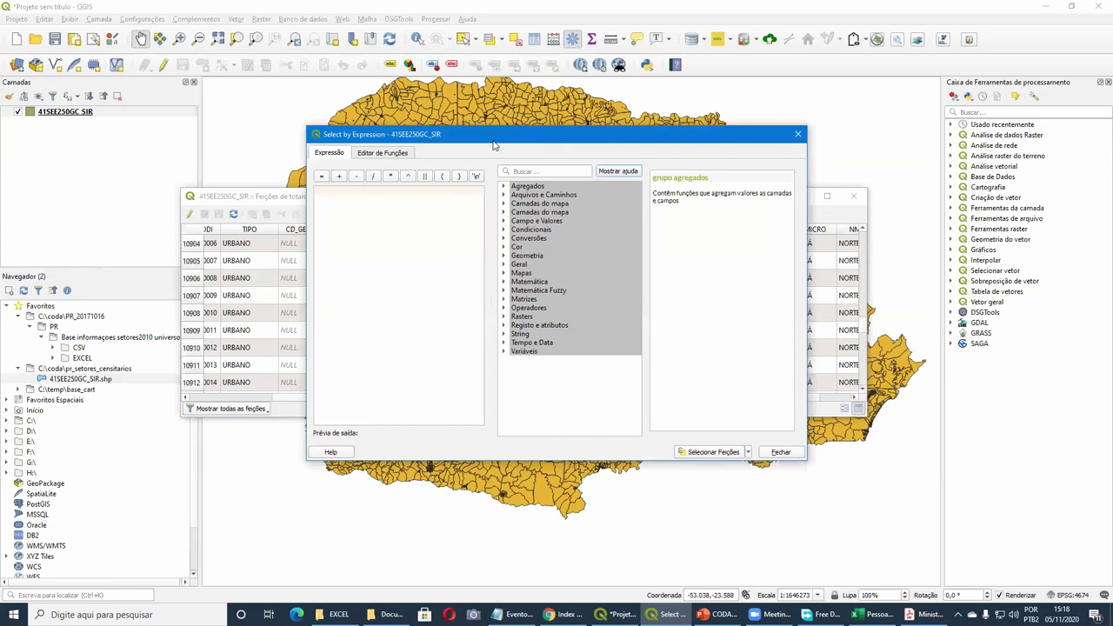
drag(493, 142, 442, 154)
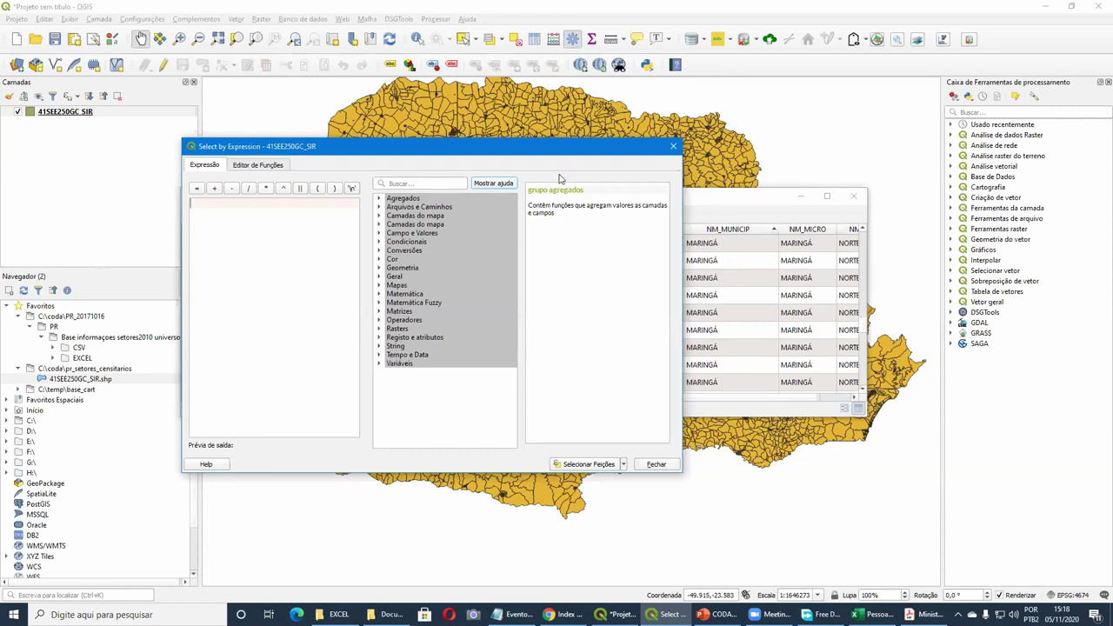
click(398, 234)
click(378, 236)
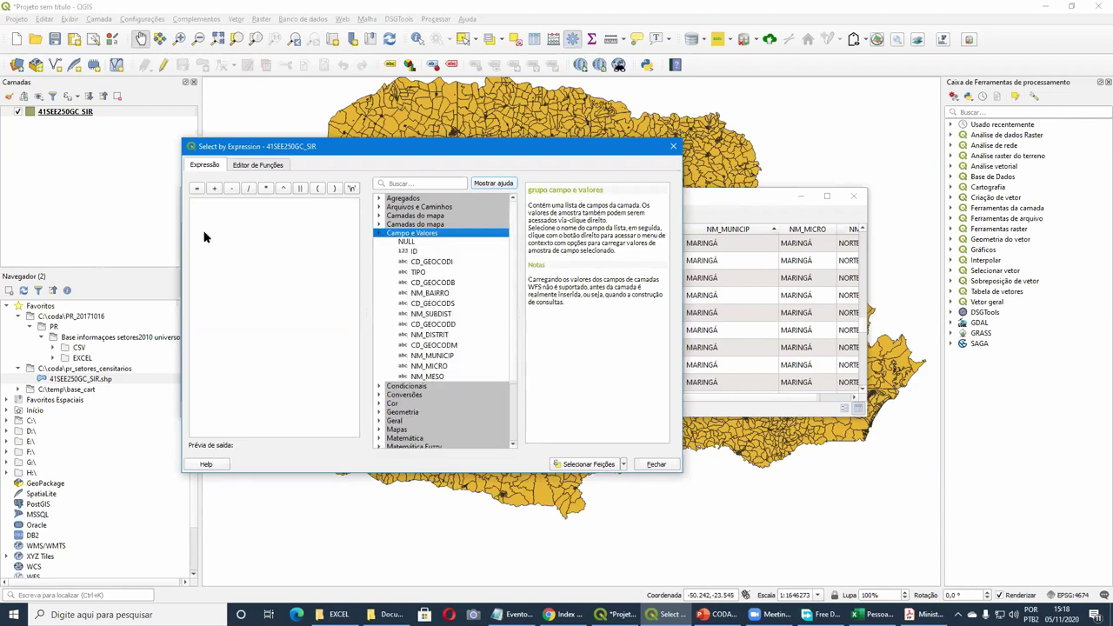
key(Escape)
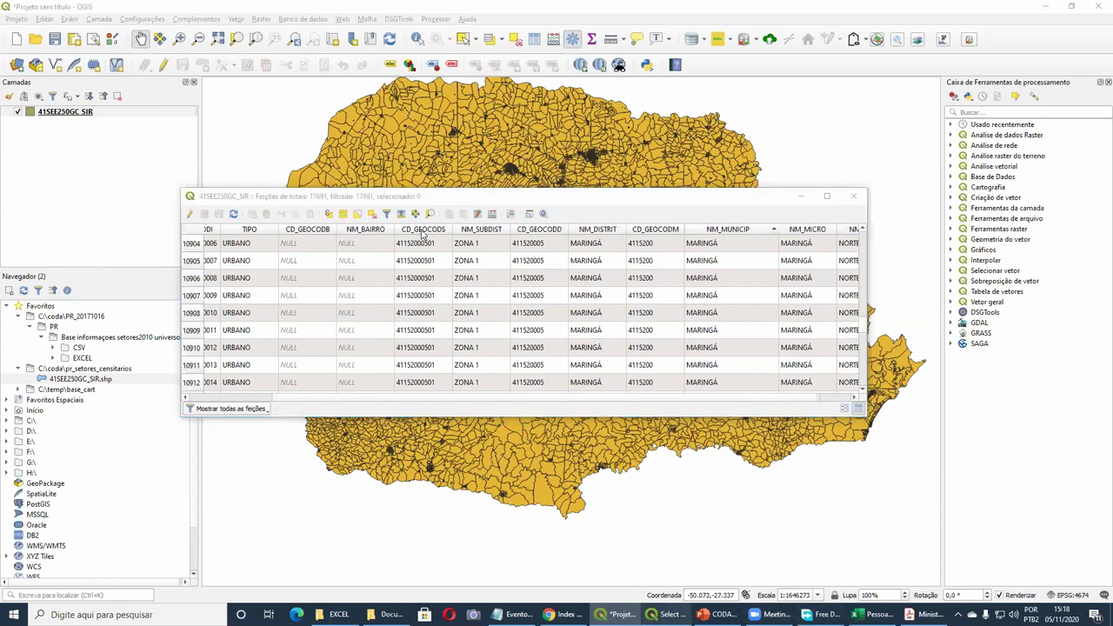
key(ctrl+F3)
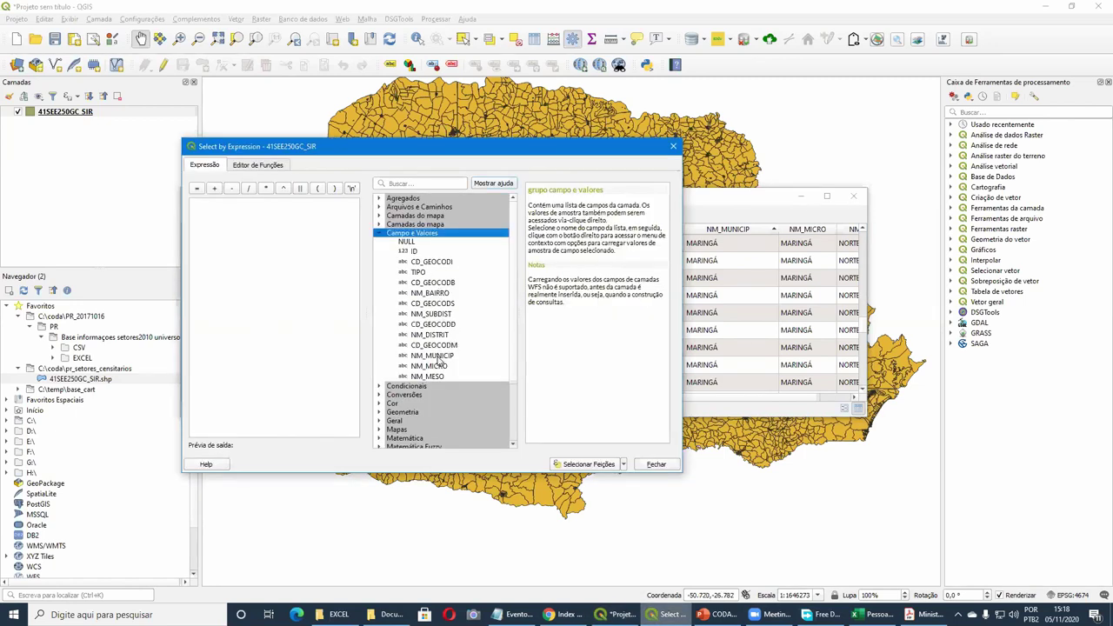
Build the expression "NM_MUNICIP" = 'MARINGÁ' from the field's unique values and select the matching features.
drag(438, 359, 198, 193)
click(198, 189)
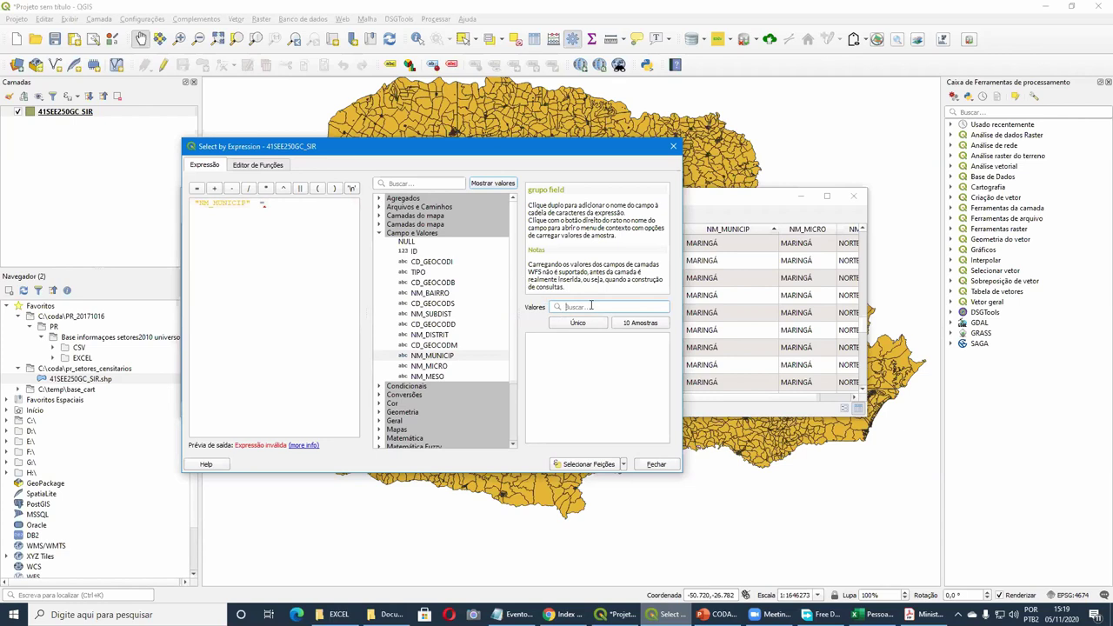
text(marin)
click(570, 325)
click(553, 341)
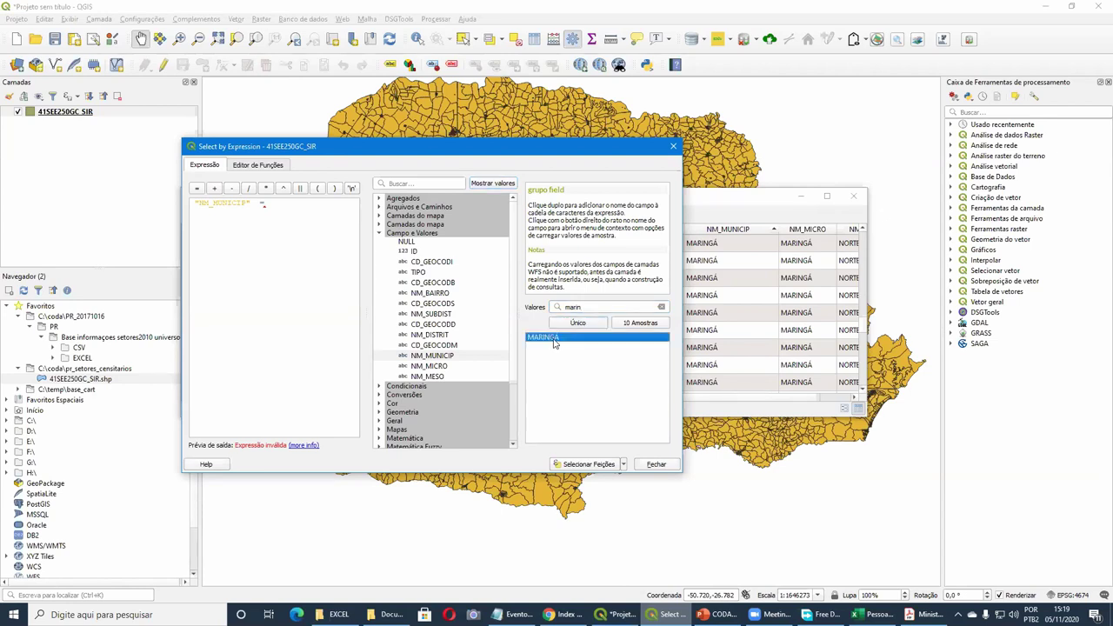
double_click(554, 339)
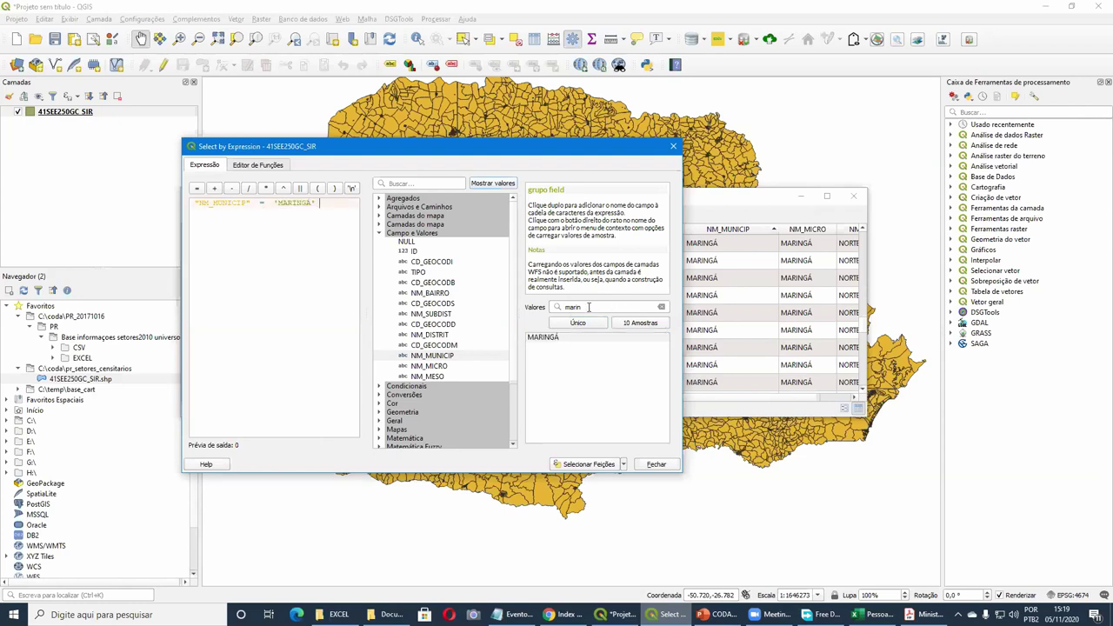
click(589, 307)
click(591, 464)
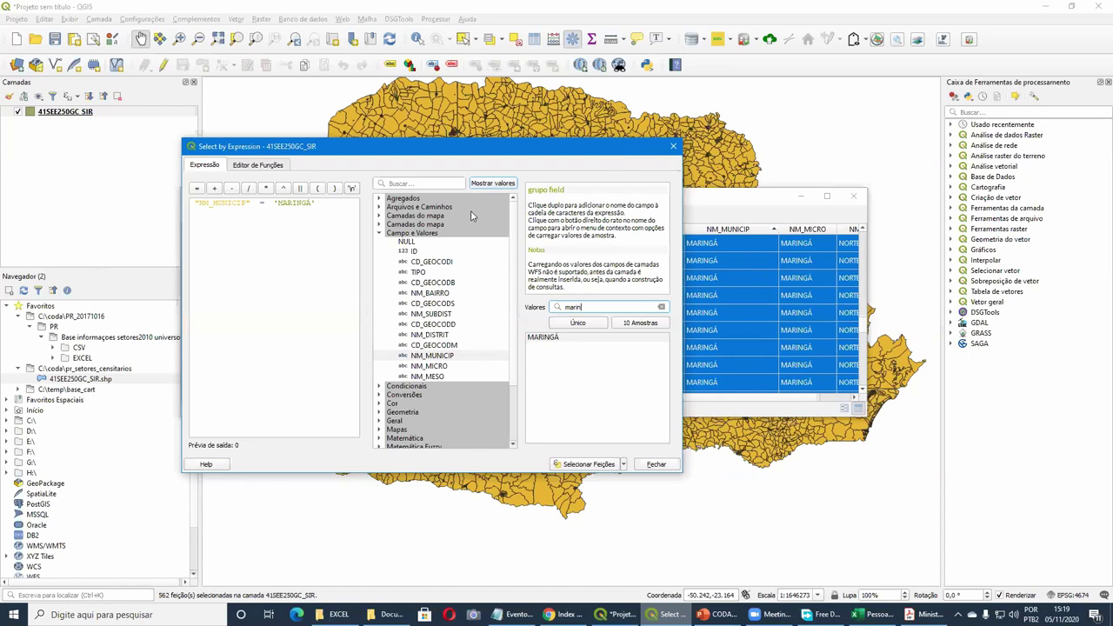
Zoom the map to the selected Maringá rows, then clear the attribute table and expression windows off the map.
drag(309, 146, 310, 366)
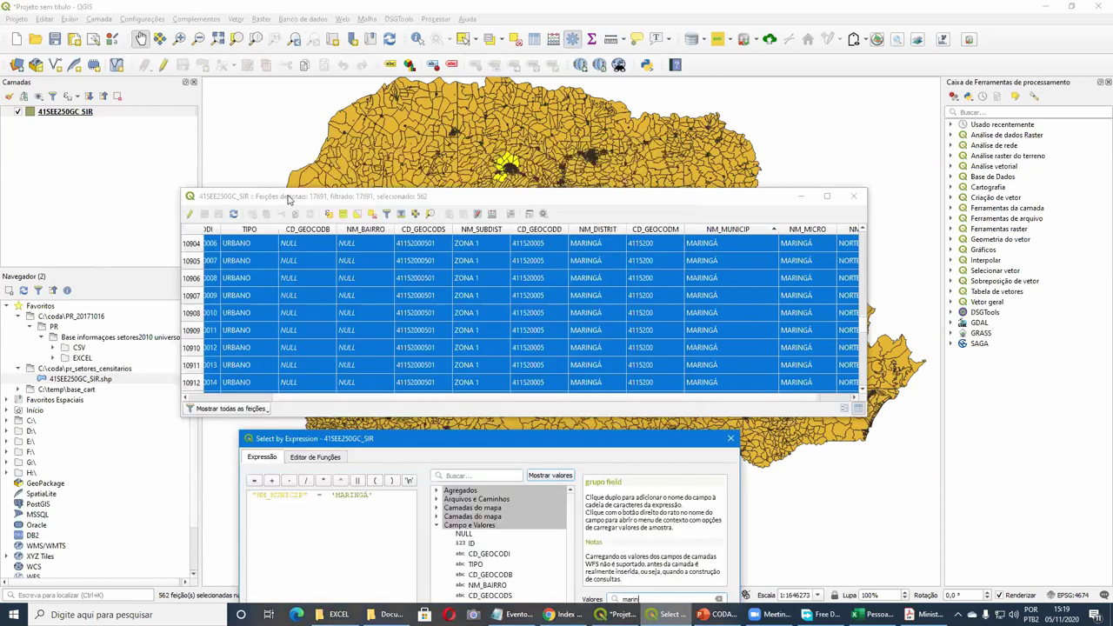
click(259, 200)
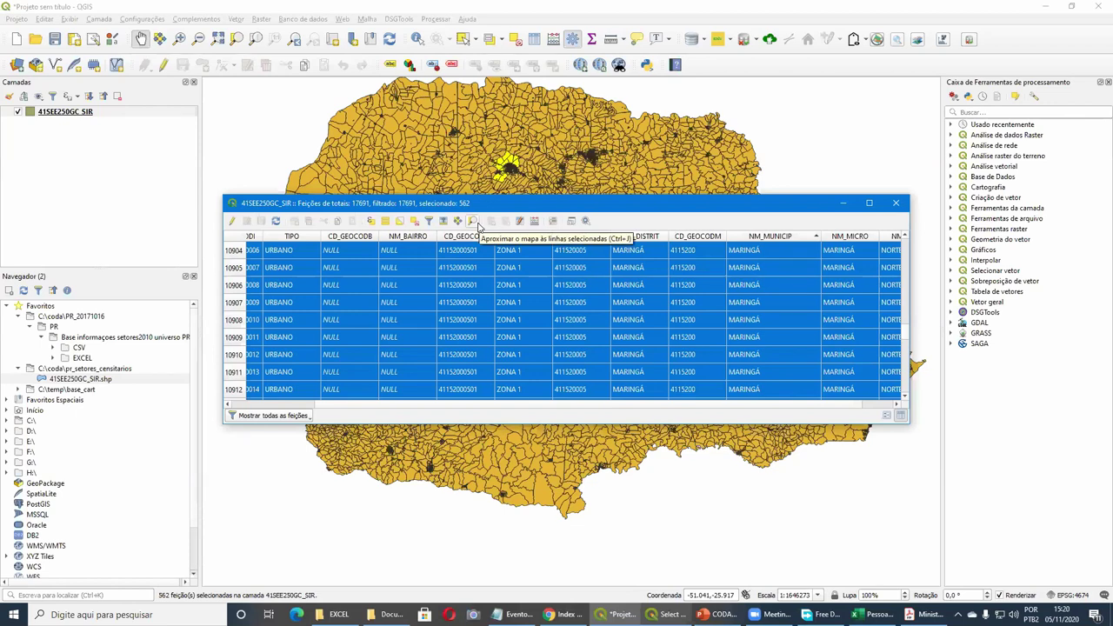
click(478, 226)
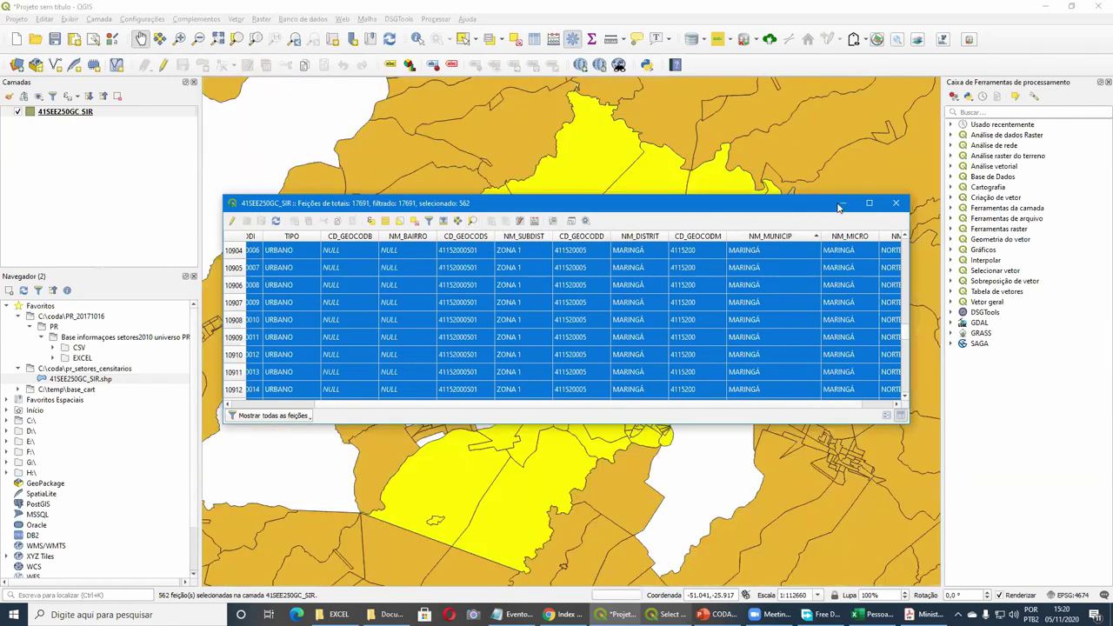
key(alt+Tab)
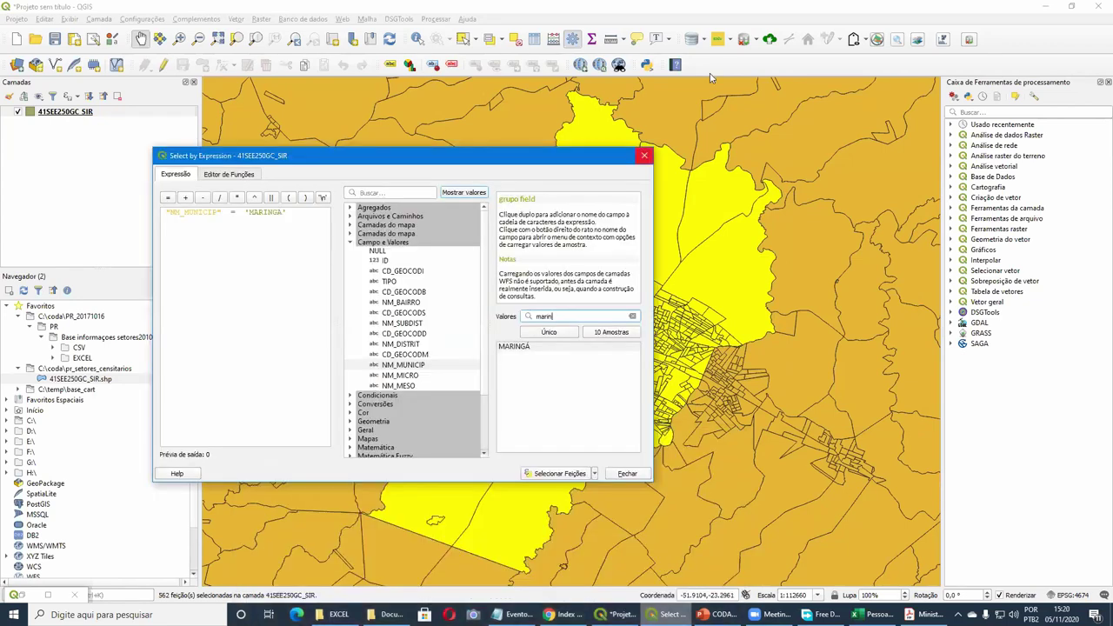
key(Escape)
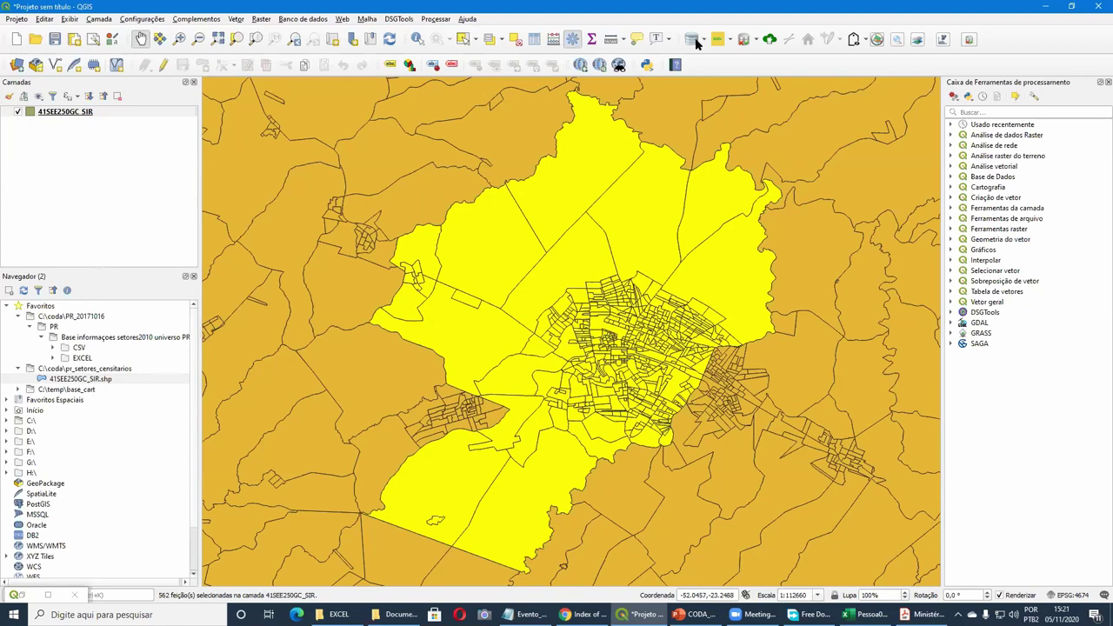
click(694, 40)
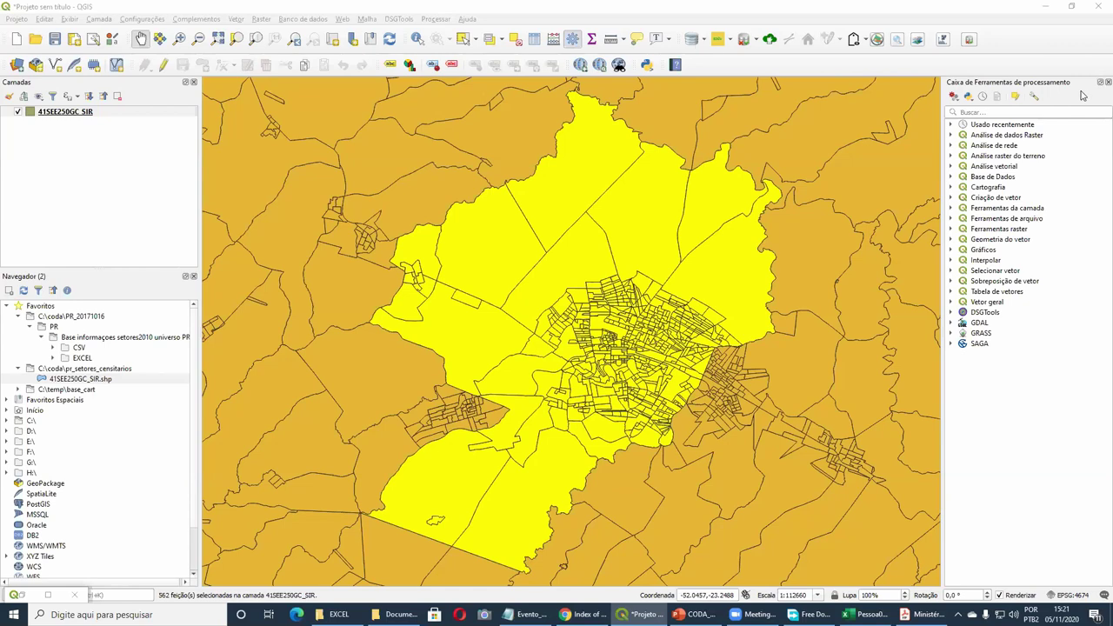
click(865, 6)
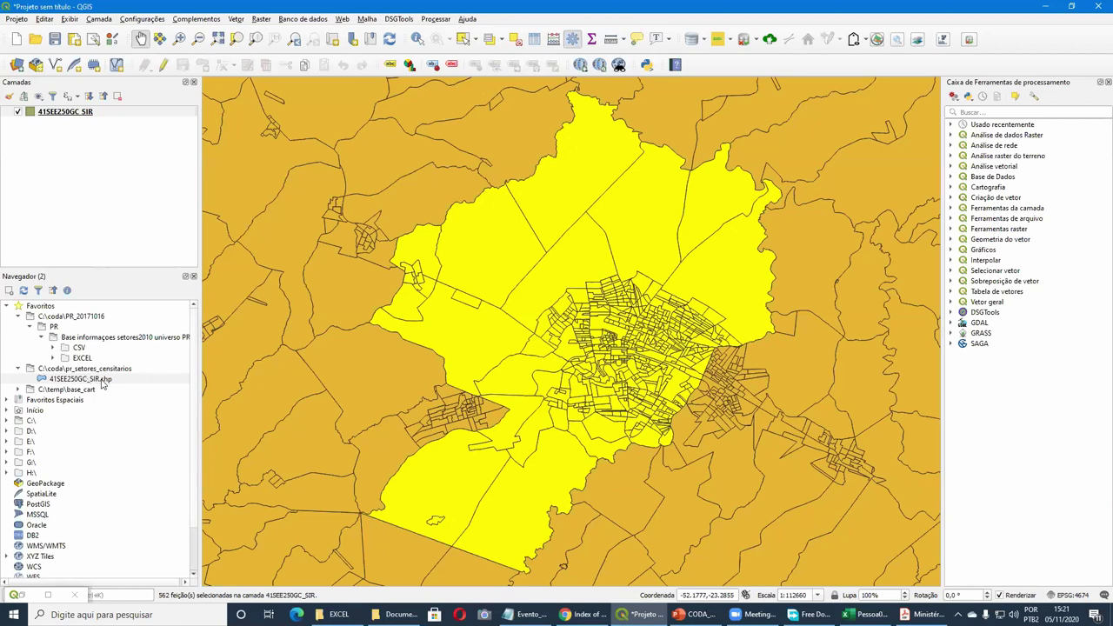
click(64, 382)
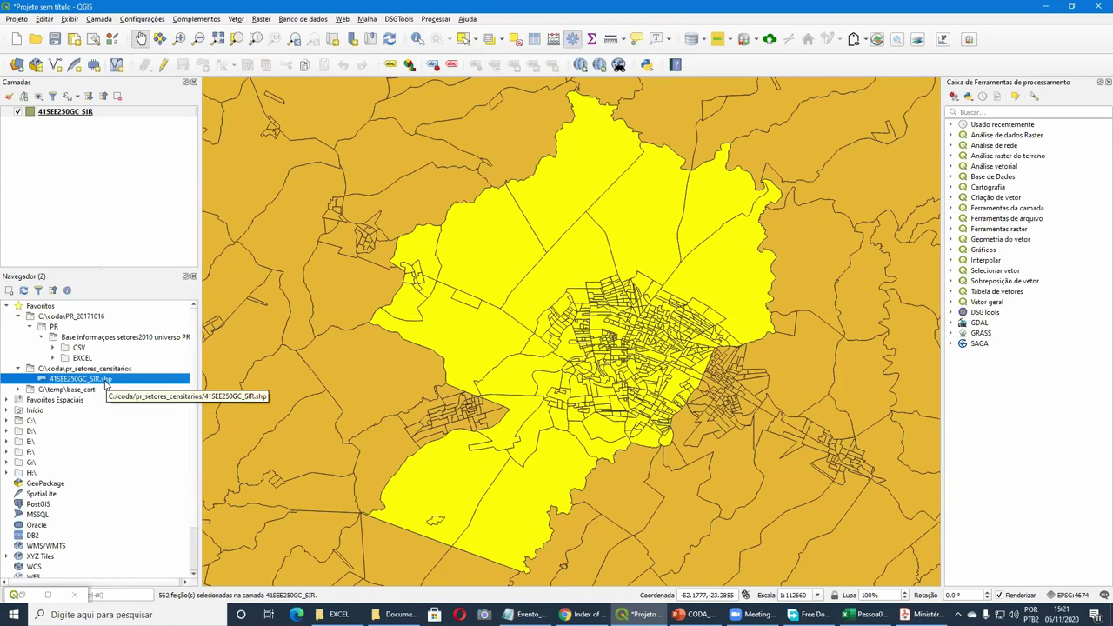
Start exporting only the selected features of the 41SEE250GC_SIR layer and set the output format to Shapefile.
click(111, 114)
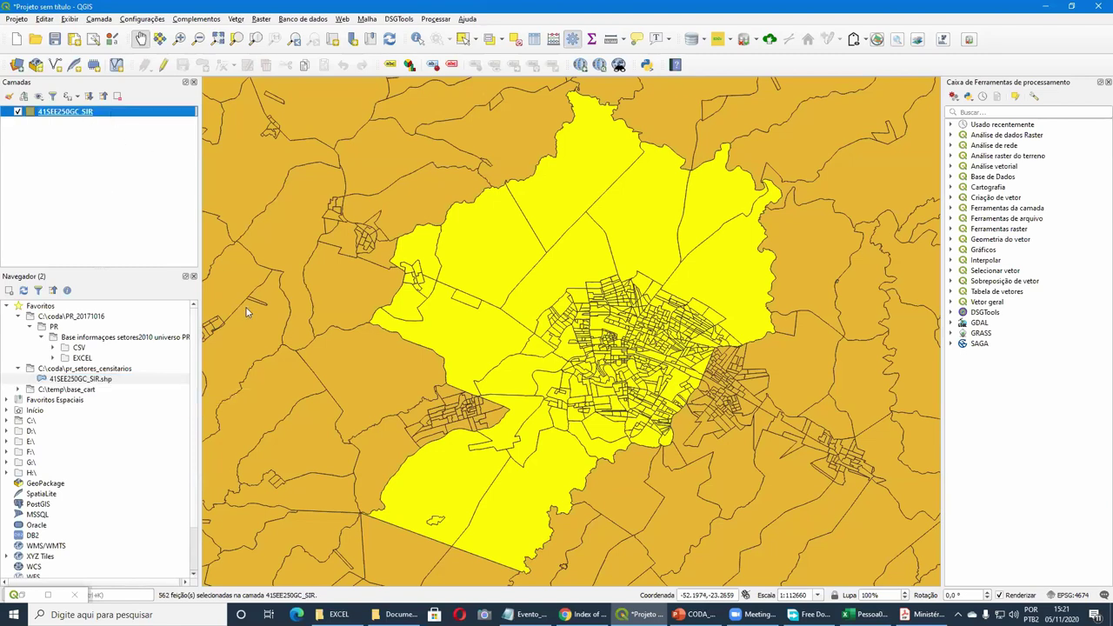
key(Menu)
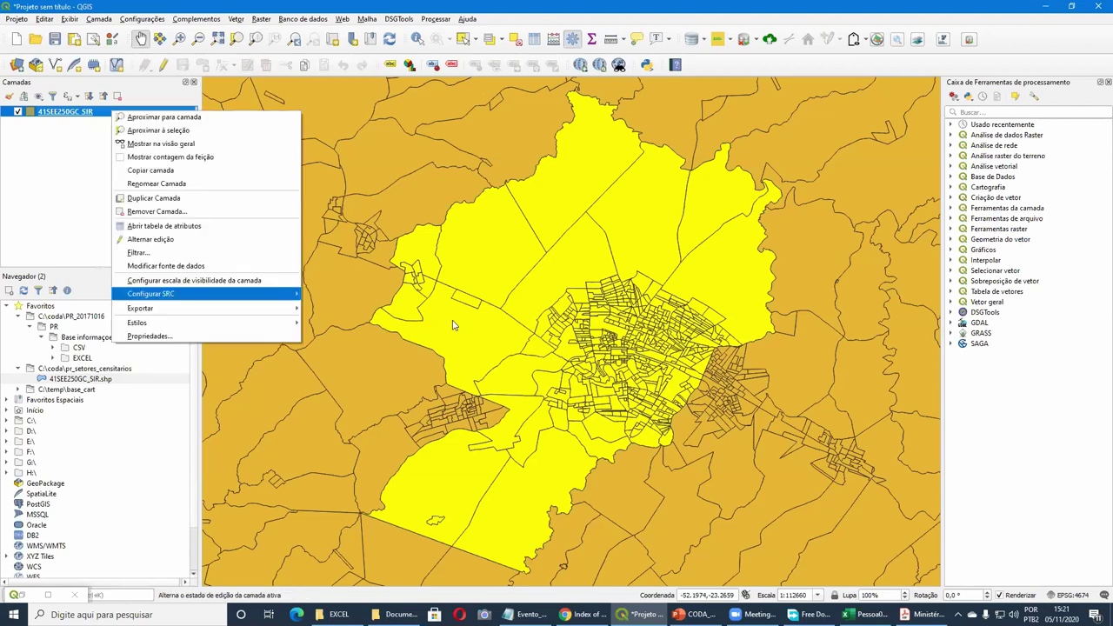
key(Down)
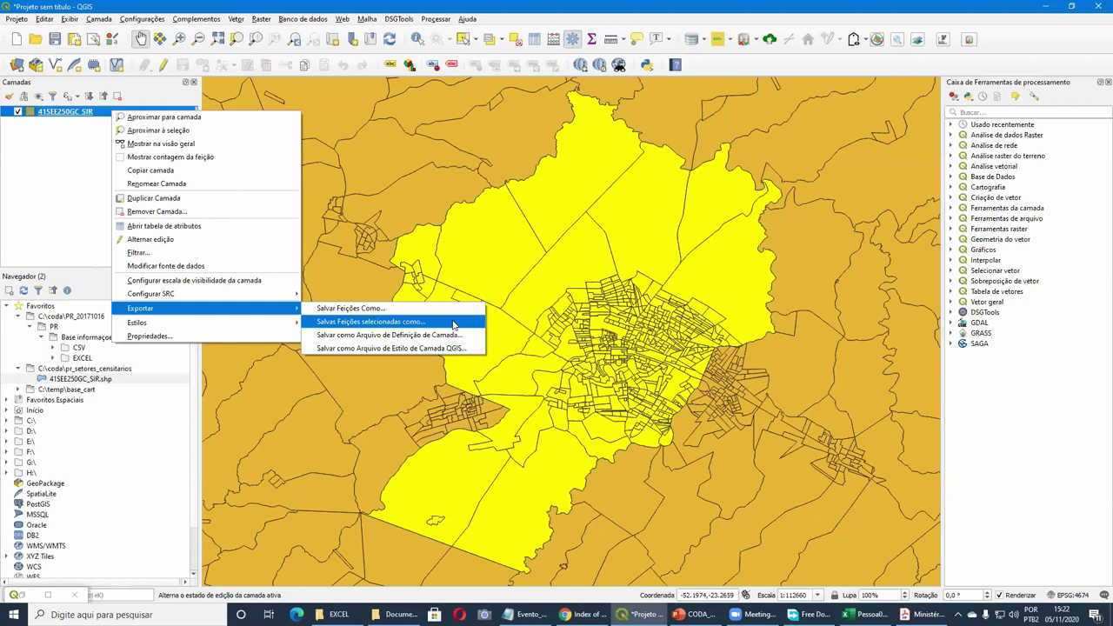
click(453, 323)
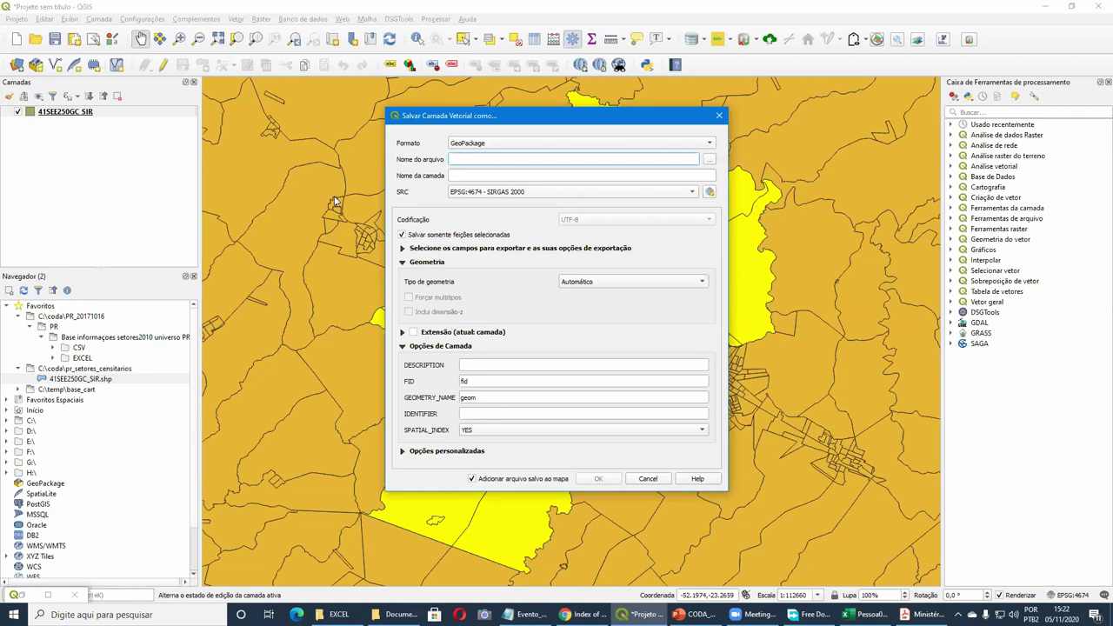
click(519, 147)
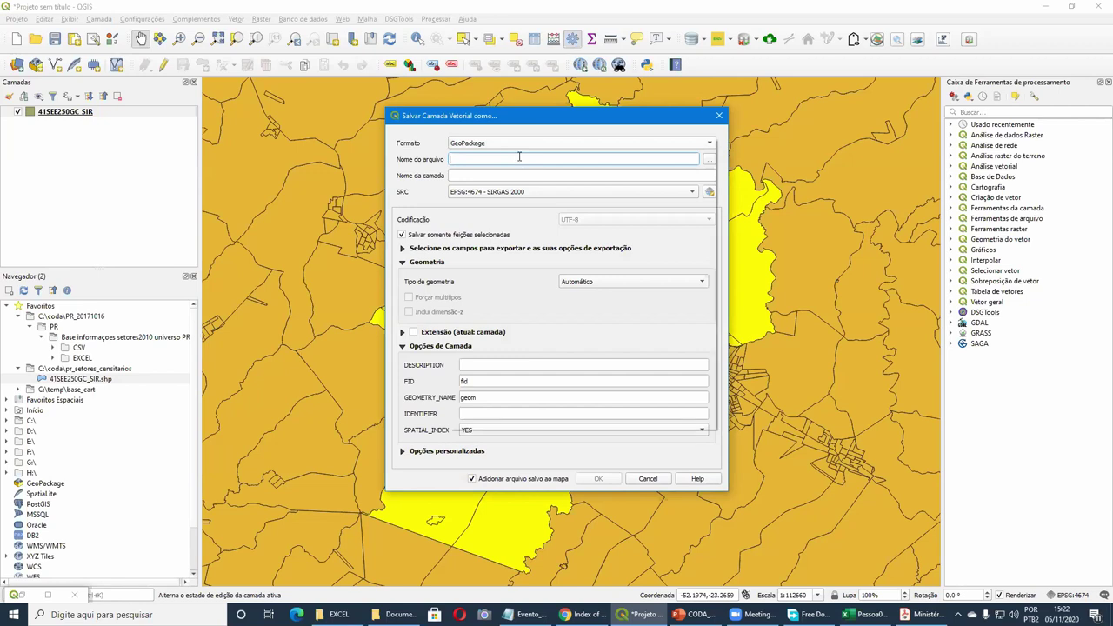
click(519, 155)
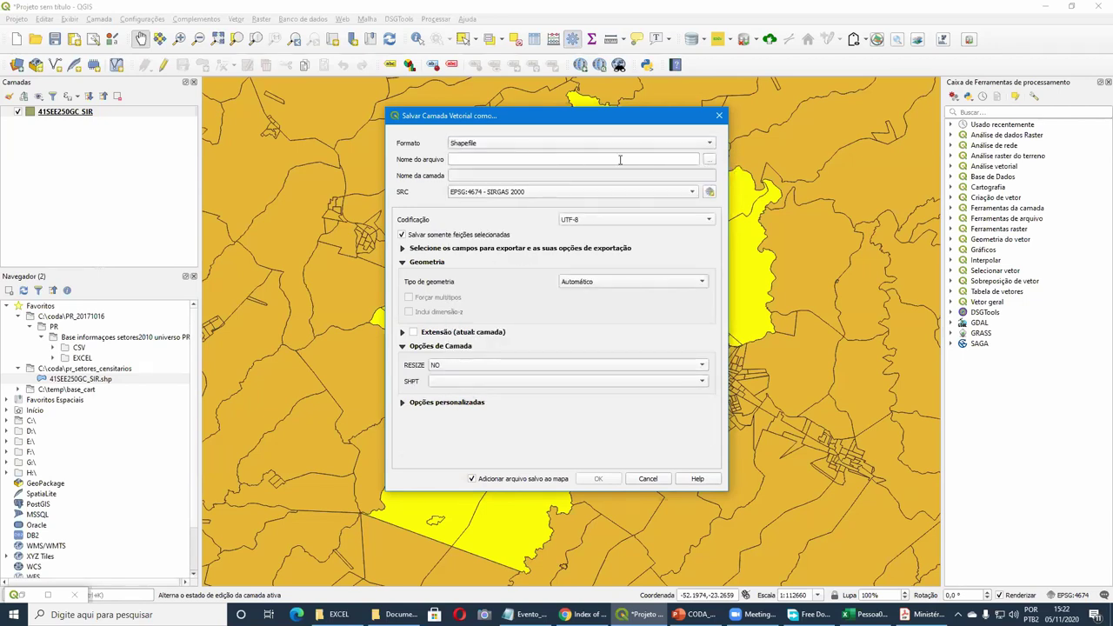
Save the selected sectors as Maringa in the C:\coda\pr_setores_censitarios folder and run the export.
click(710, 161)
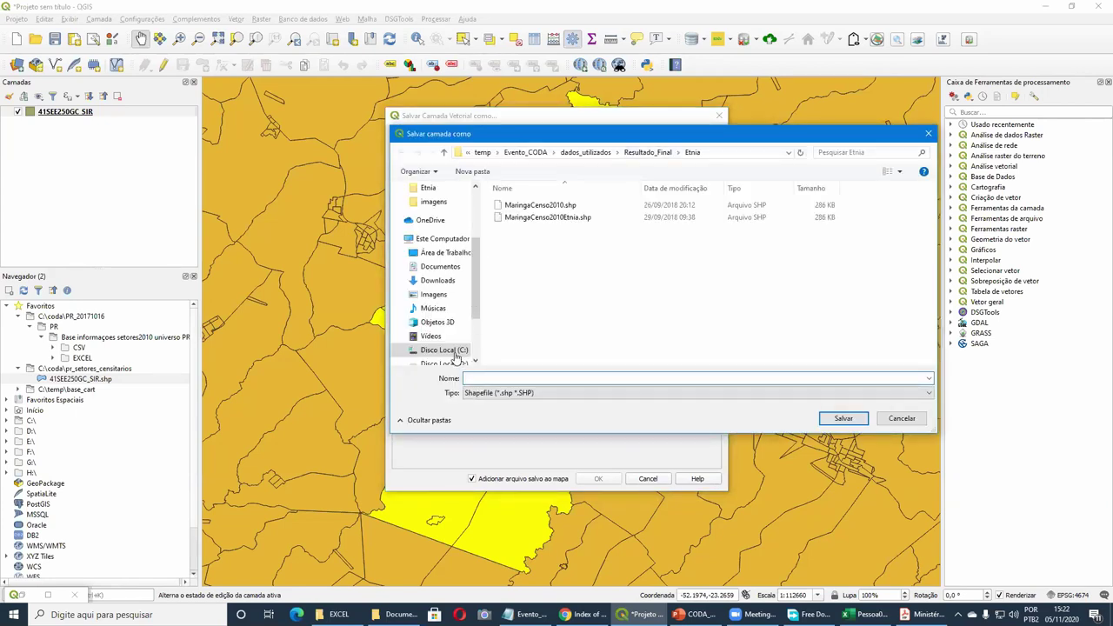
click(515, 230)
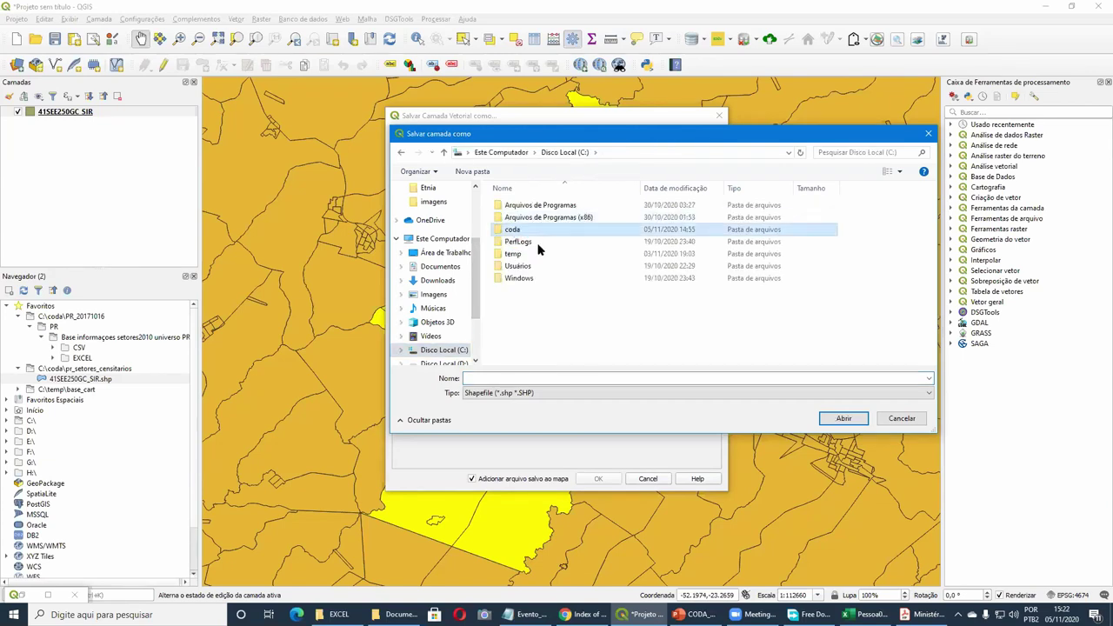
key(Return)
click(546, 244)
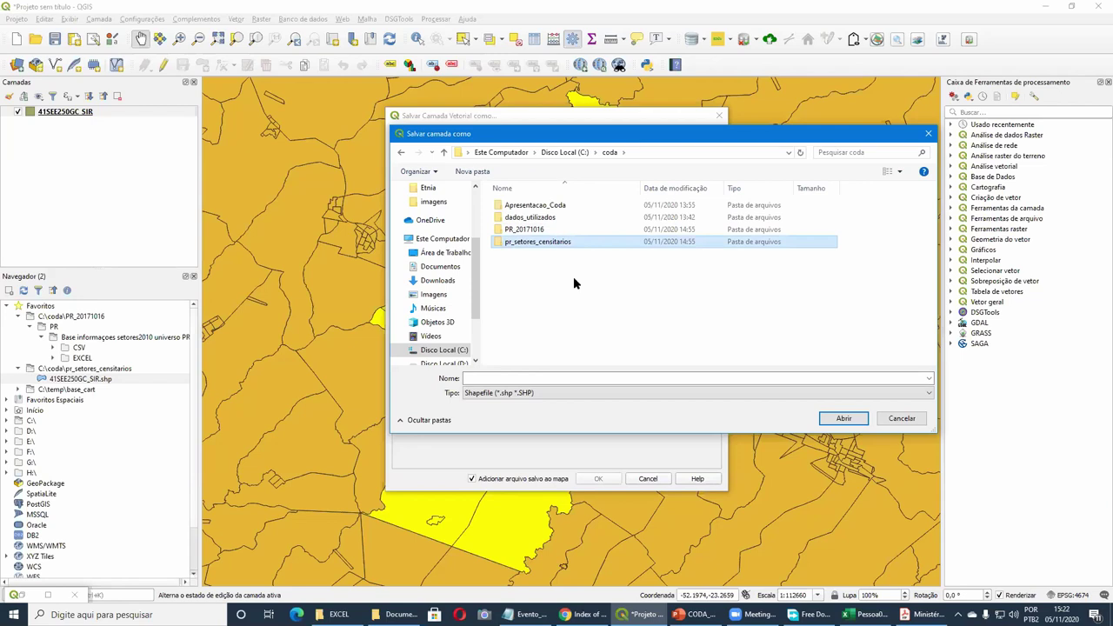
key(Return)
click(513, 380)
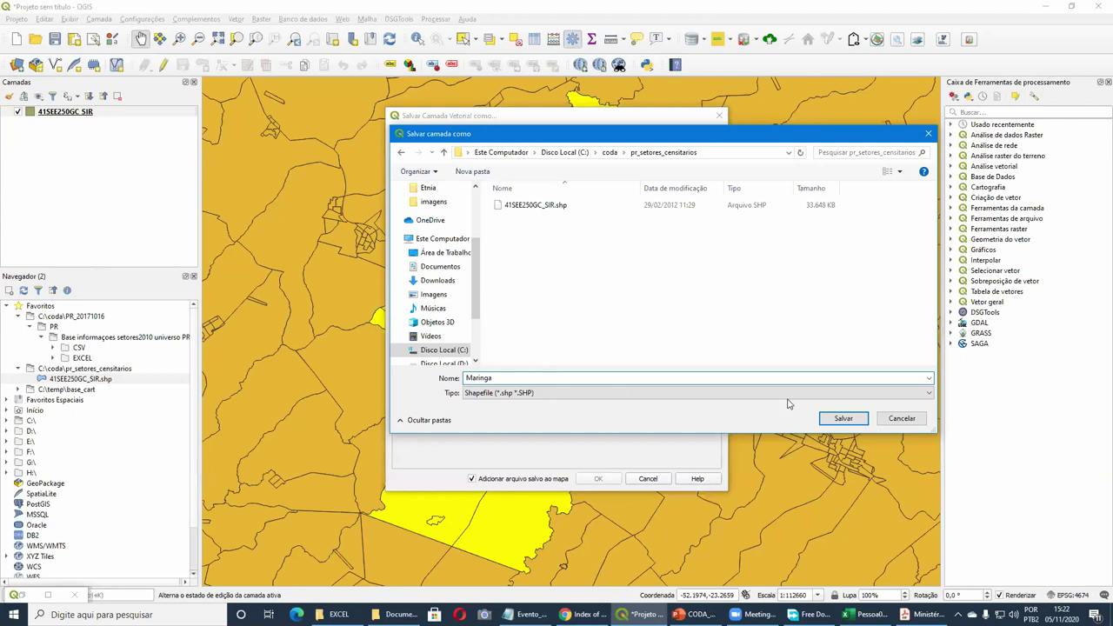
click(845, 419)
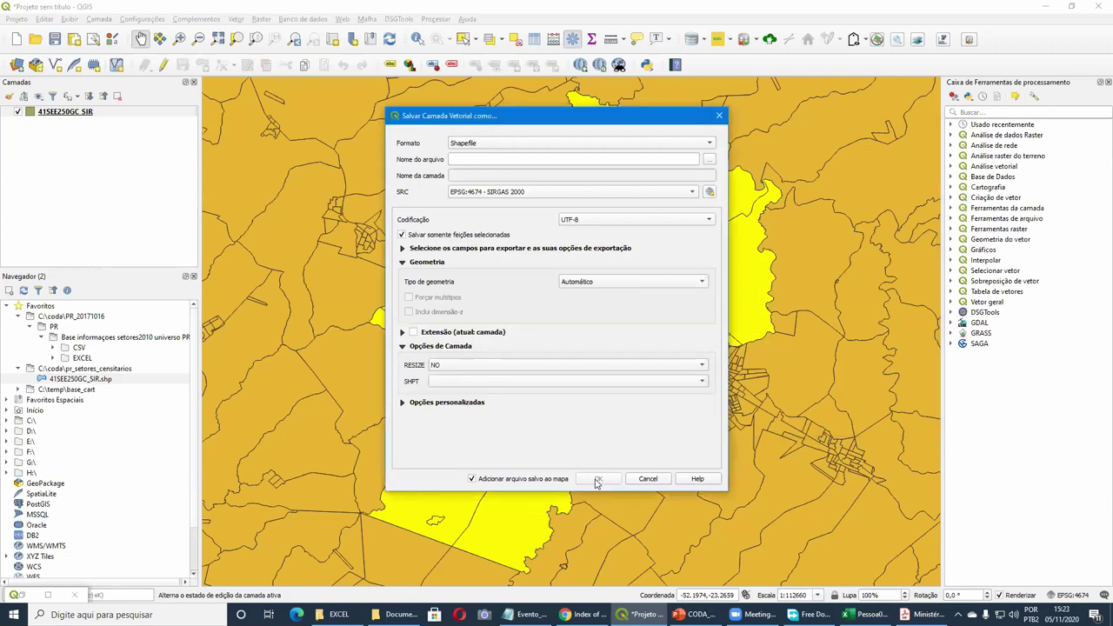
click(597, 480)
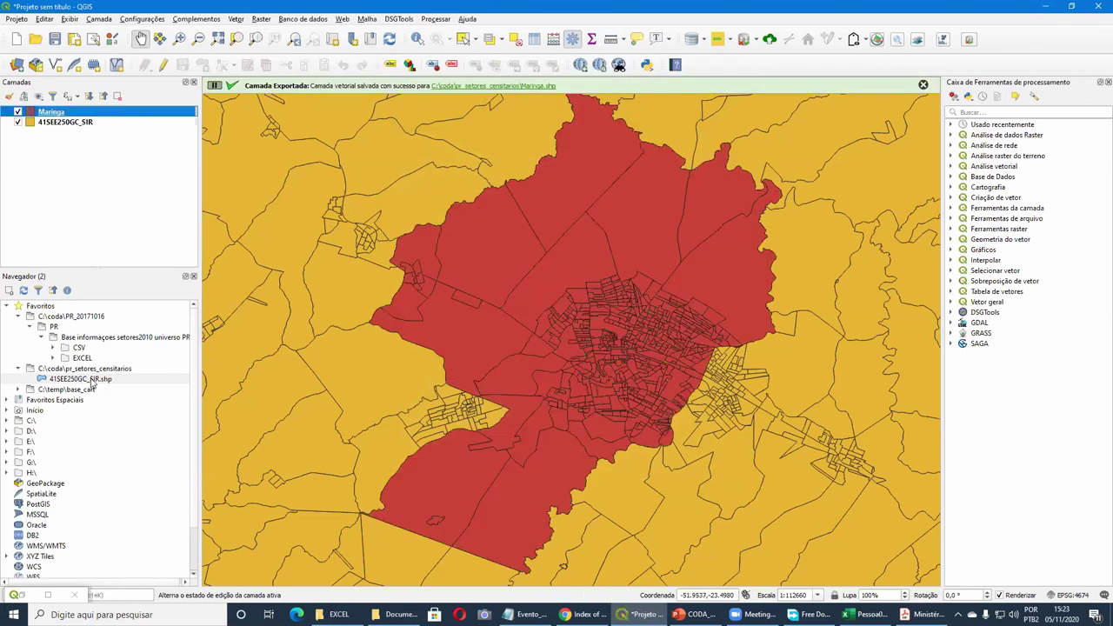
Locate the exported shapefile in the browser and hide the 41SEE250GC_SIR layer to view only the Maringa sectors.
click(85, 379)
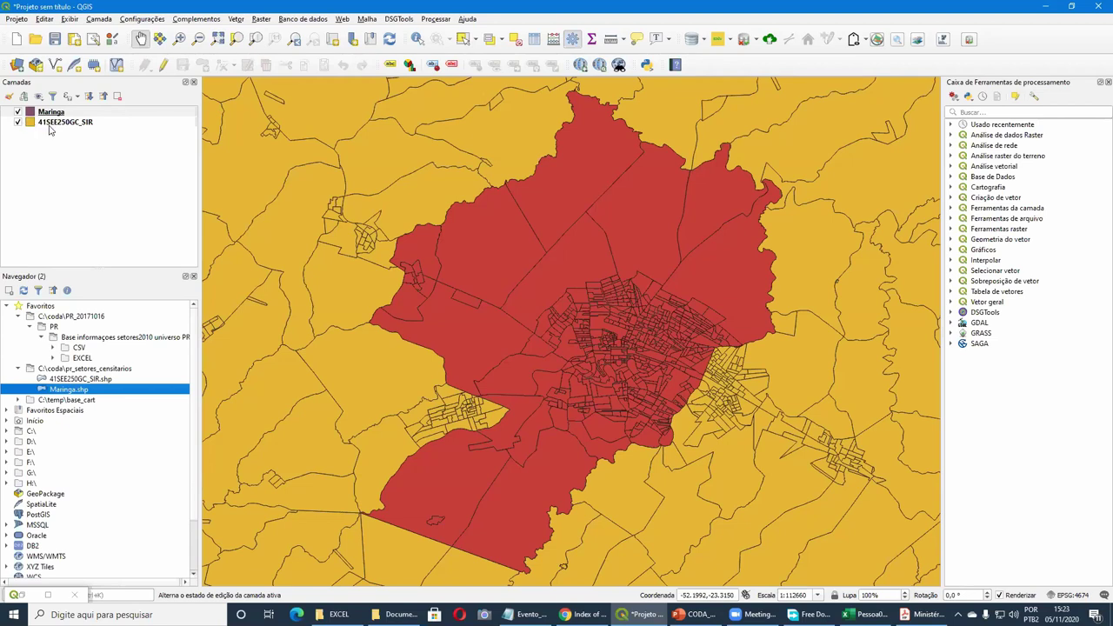
click(18, 122)
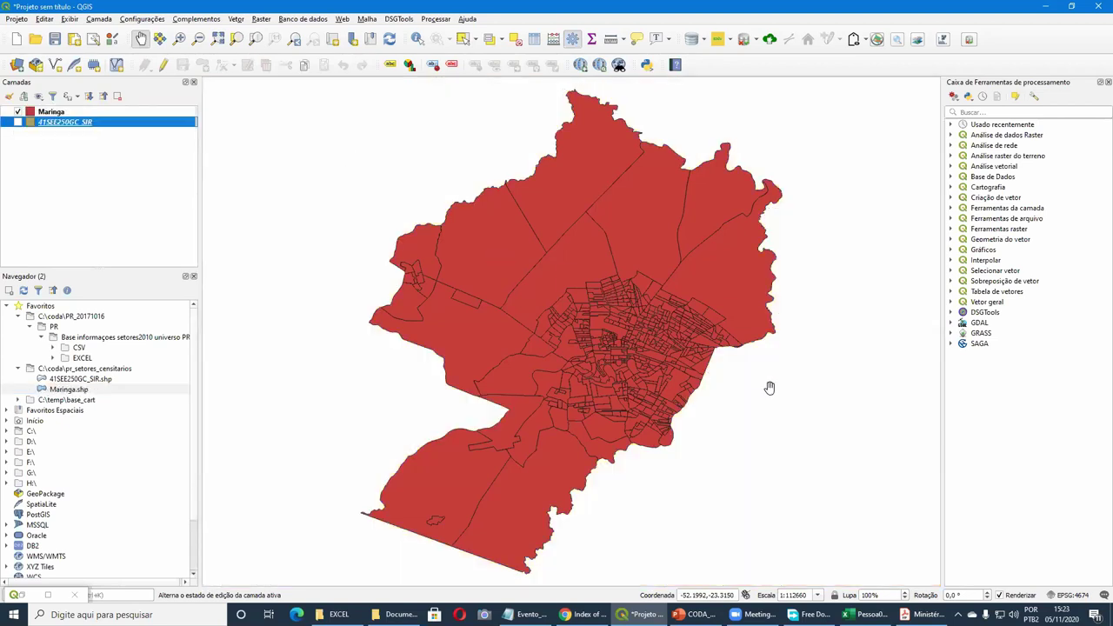
drag(583, 327, 597, 298)
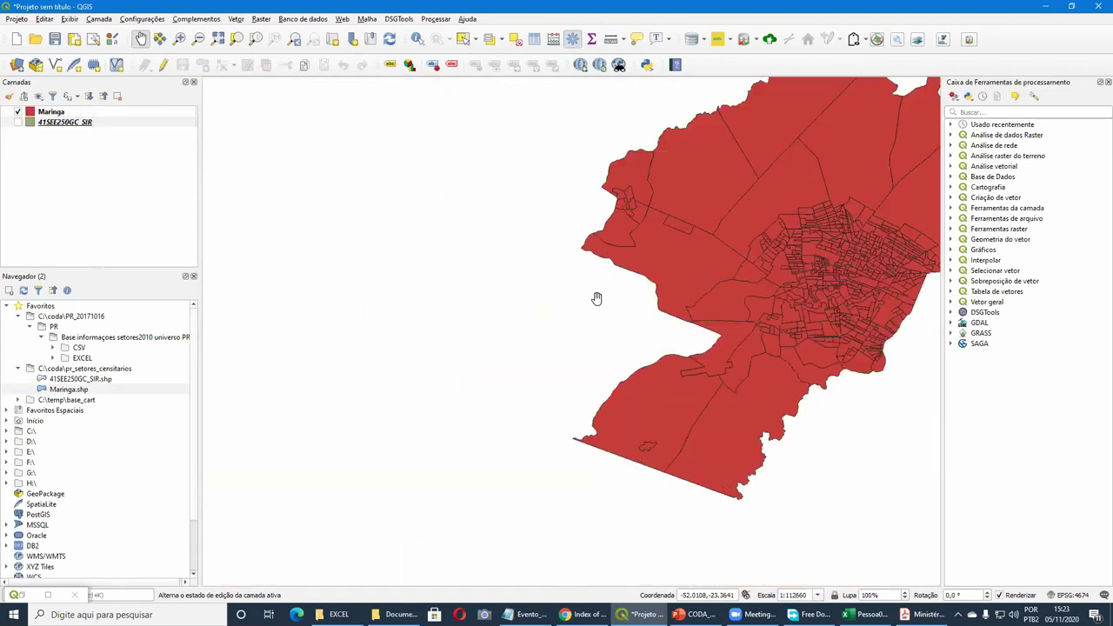
scroll(597, 298, up, 3)
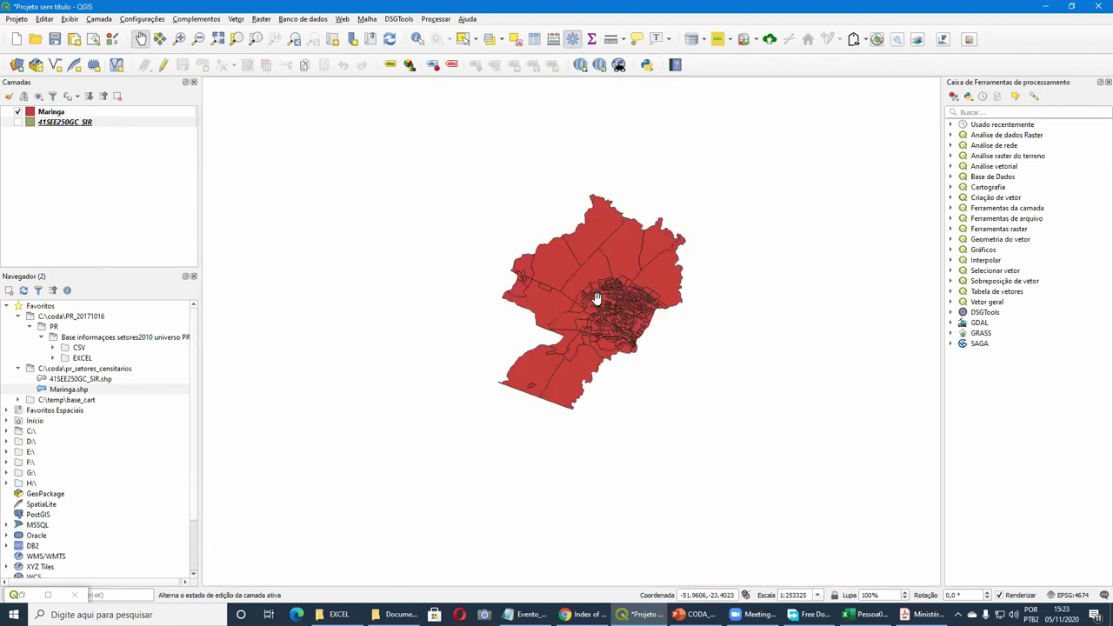
scroll(596, 298, down, 8)
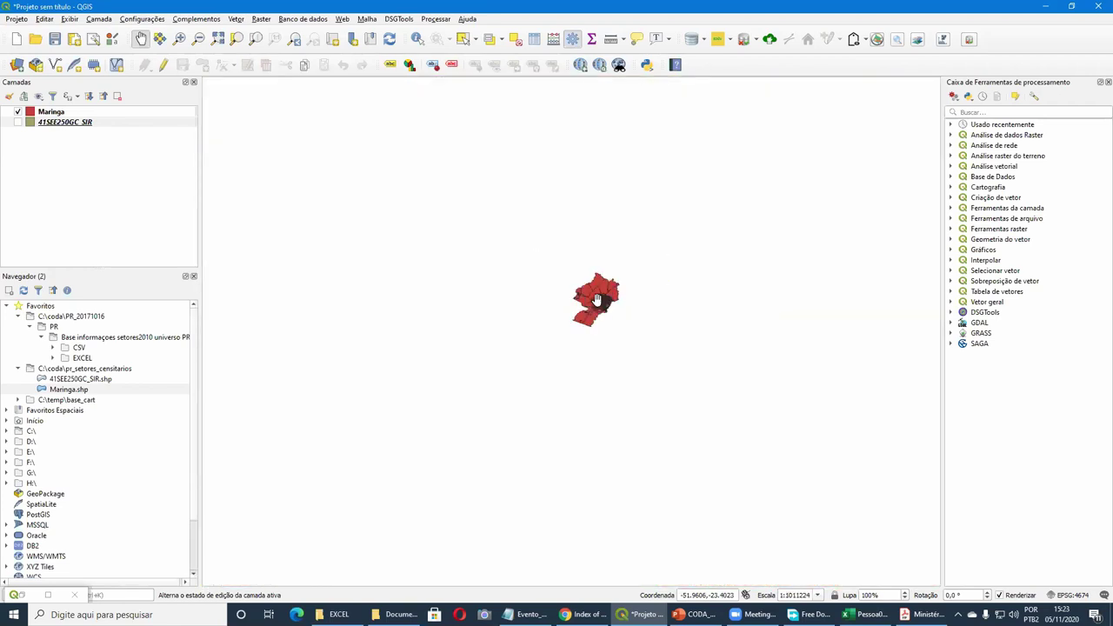
scroll(574, 252, up, 8)
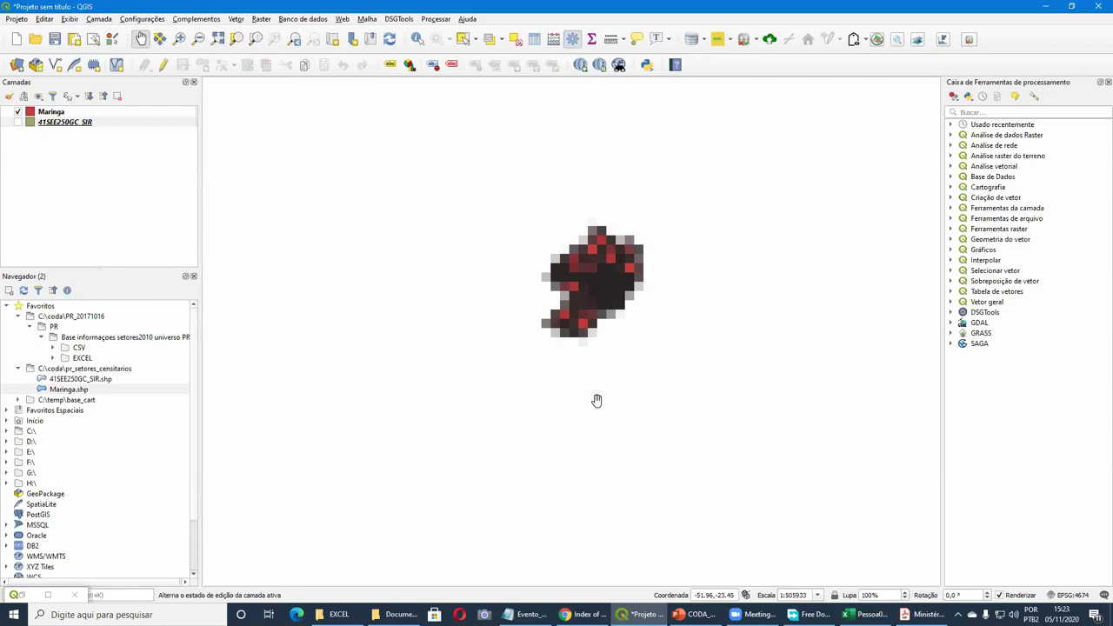
Fit the Maringa sectors in the map view and open that layer's attribute table.
scroll(609, 261, down, 1)
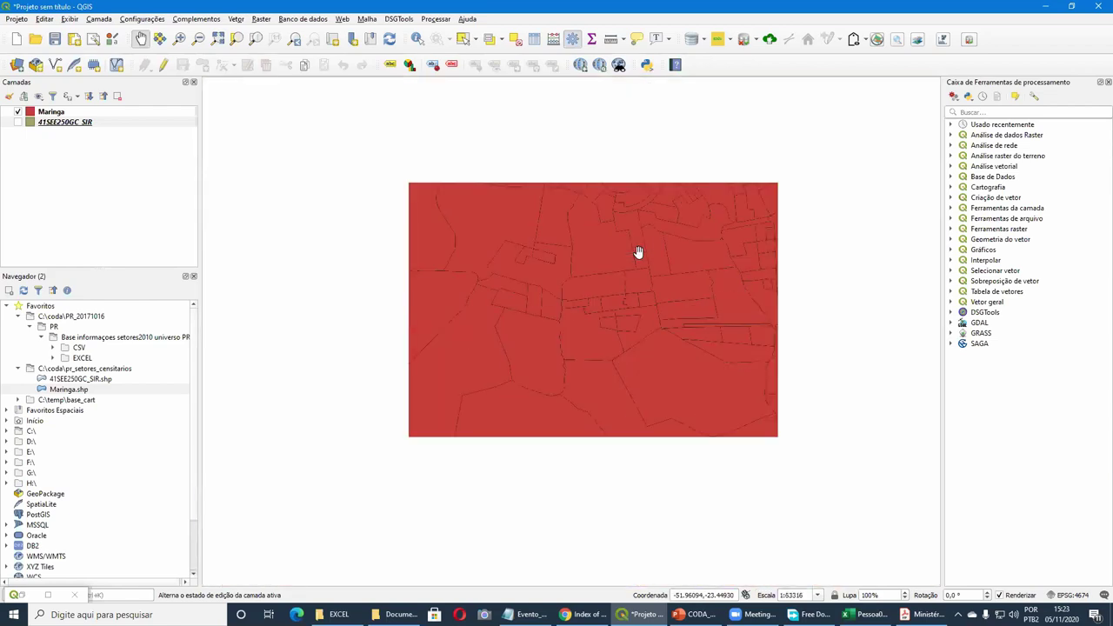
scroll(631, 251, down, 1)
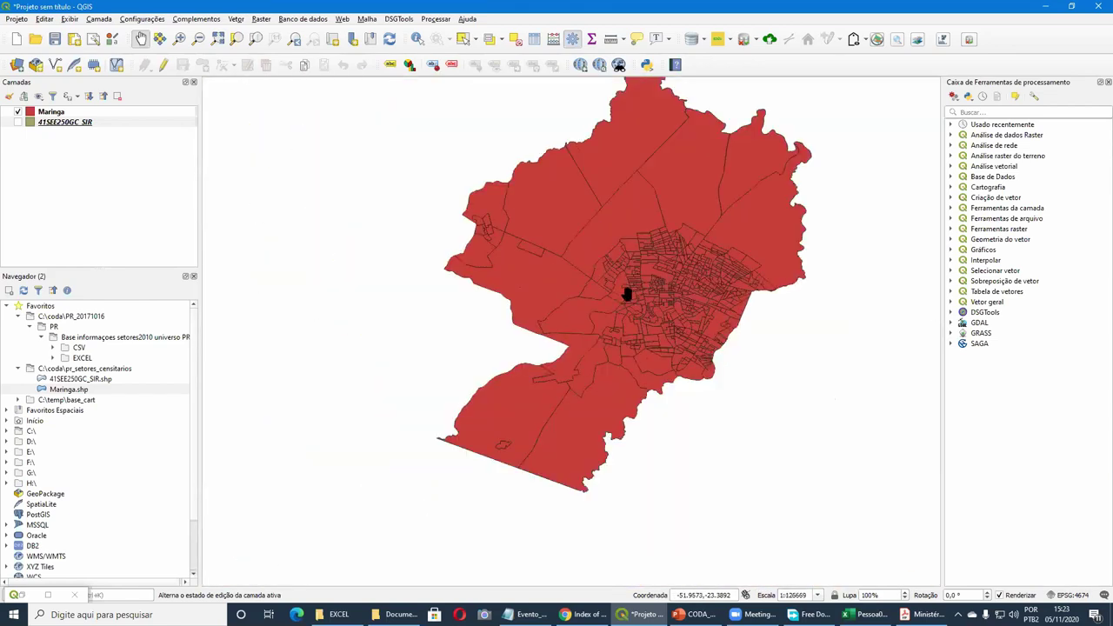
click(77, 113)
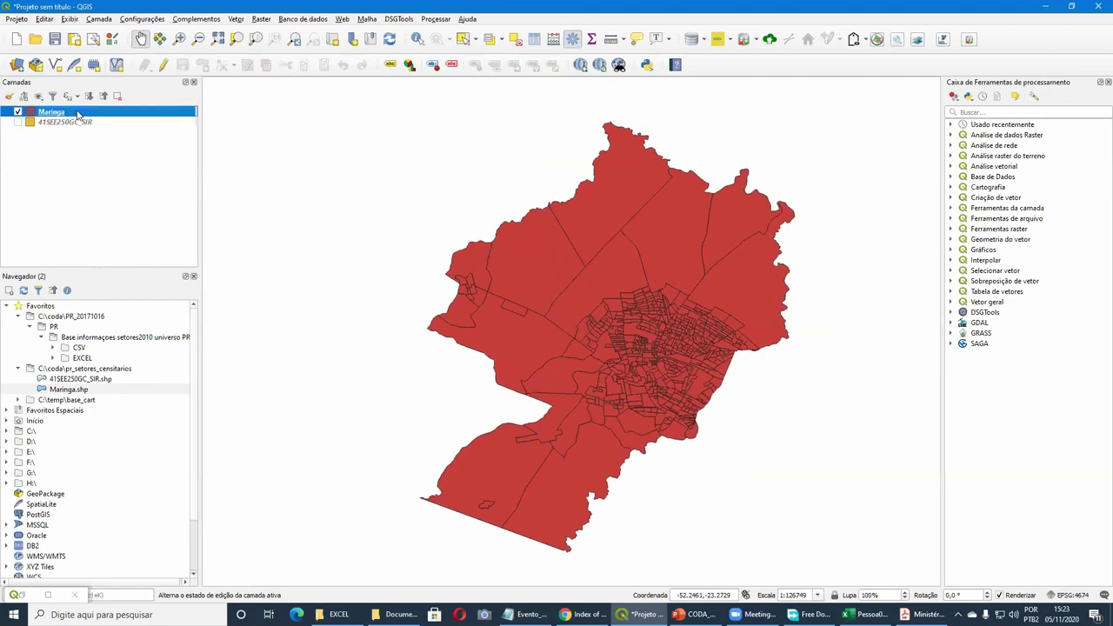
key(Menu)
key(Down)
key(Down)
key(Down)
key(Down)
key(Down)
key(Down)
key(Down)
key(Escape)
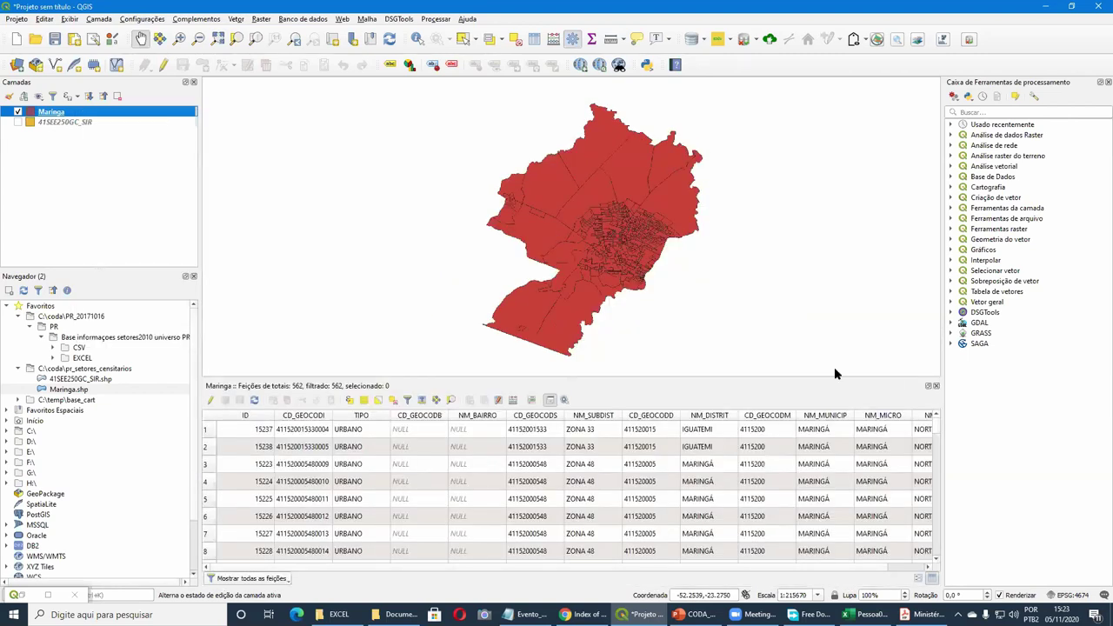
Detach the Maringa attribute table into a floating window and examine its remaining columns.
drag(442, 375, 439, 368)
double_click(439, 370)
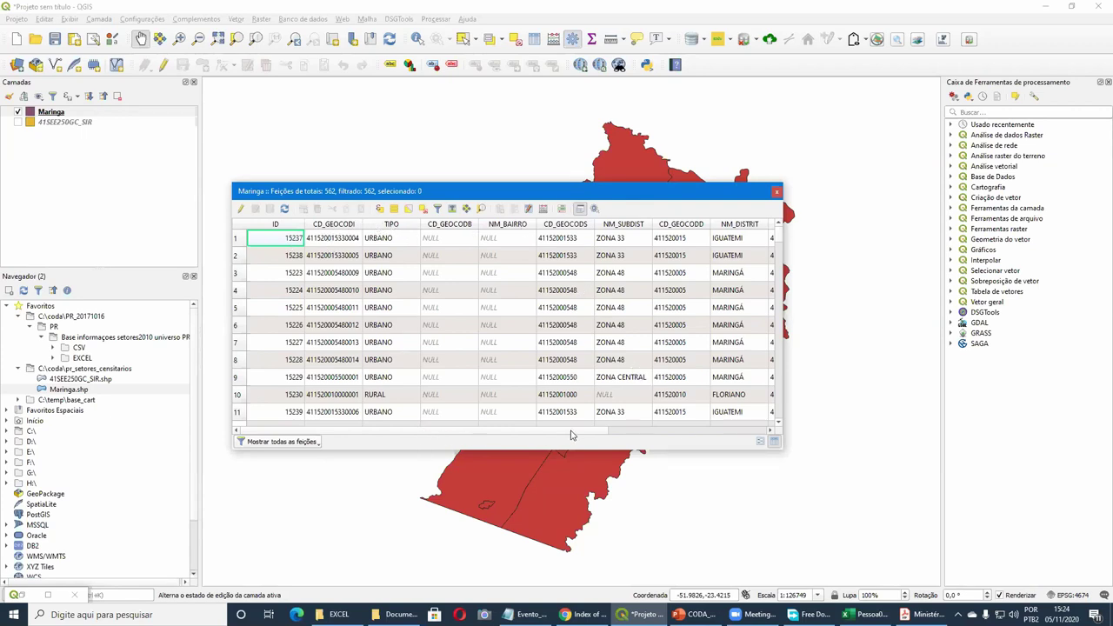
scroll(494, 225, right, 2)
scroll(476, 209, right, 8)
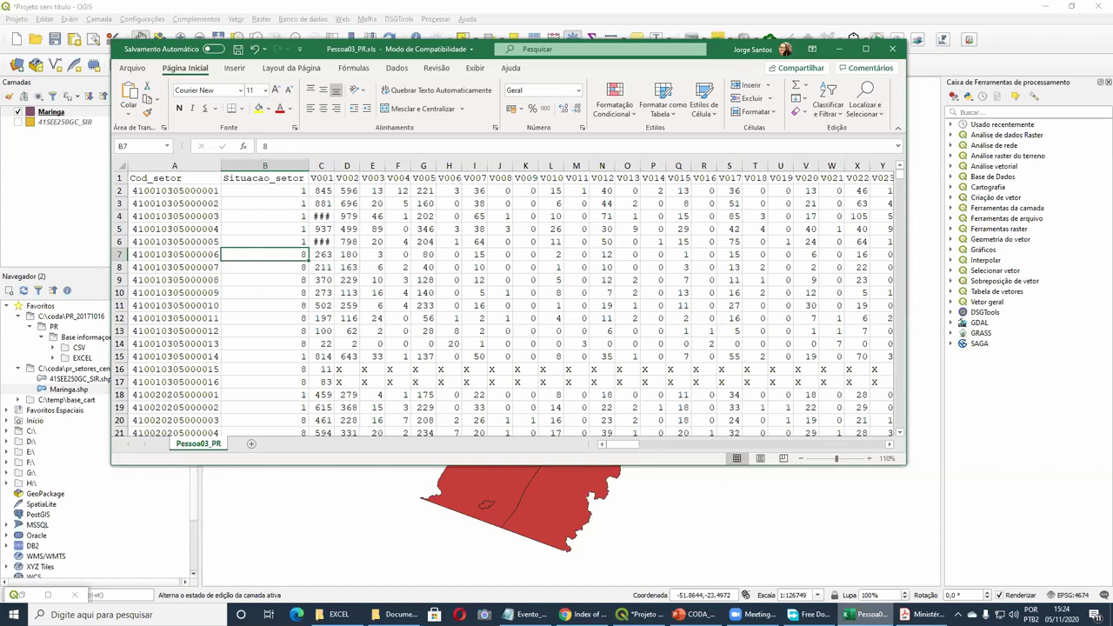
In the census documentation PDF, go to page 88 and highlight the V001 Pessoas Residentes row of the Pessoa03 variable table.
key(alt+Tab)
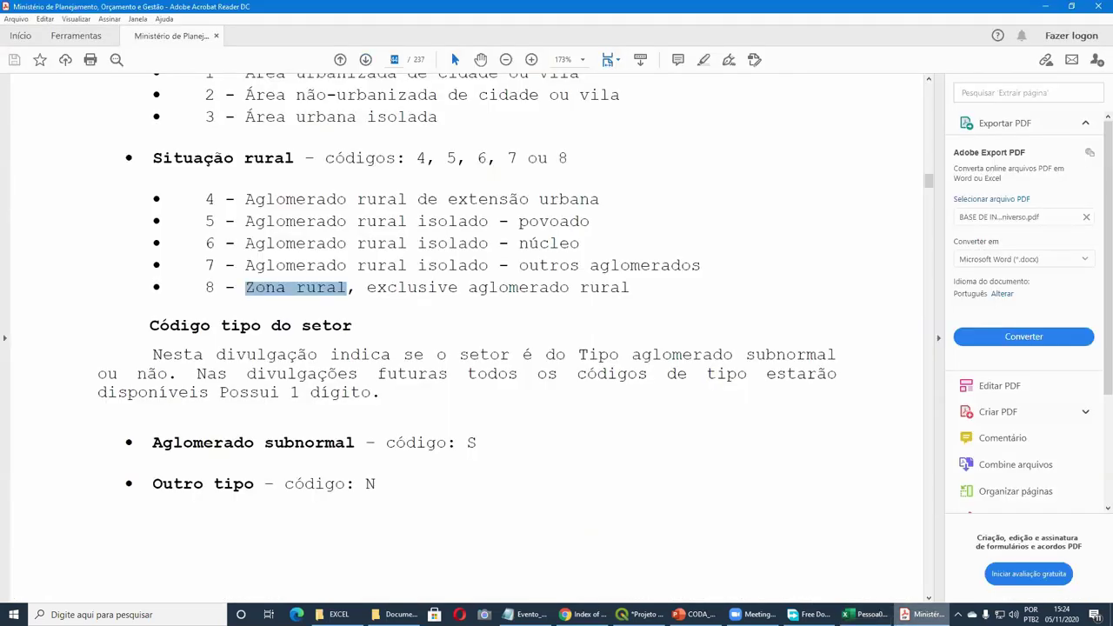
text(88)
key(Return)
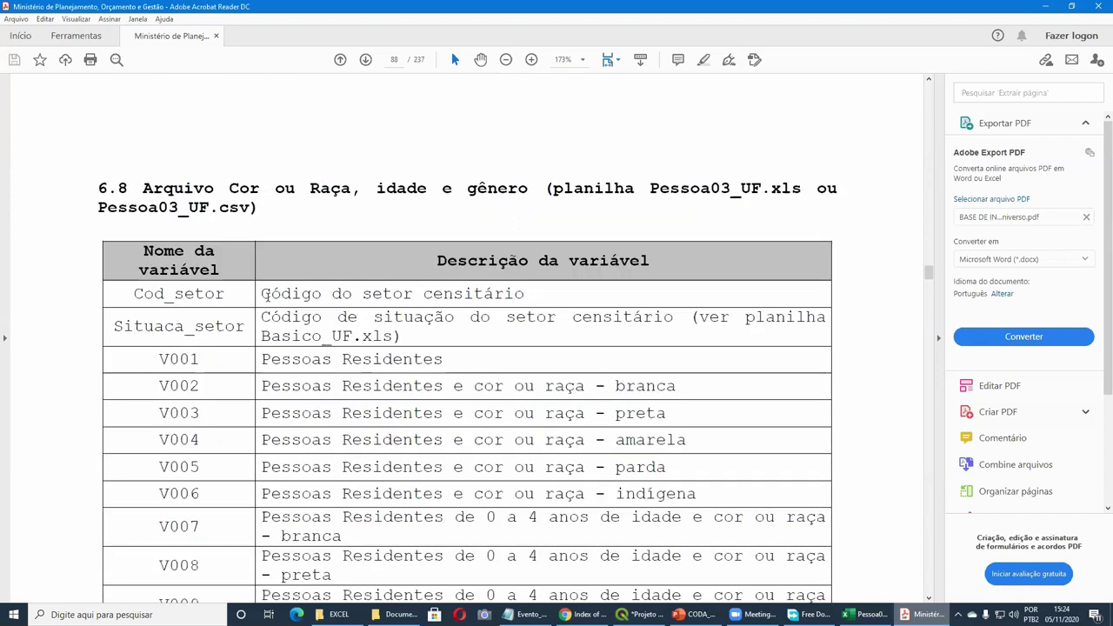
scroll(155, 286, down, 2)
scroll(363, 275, down, 1)
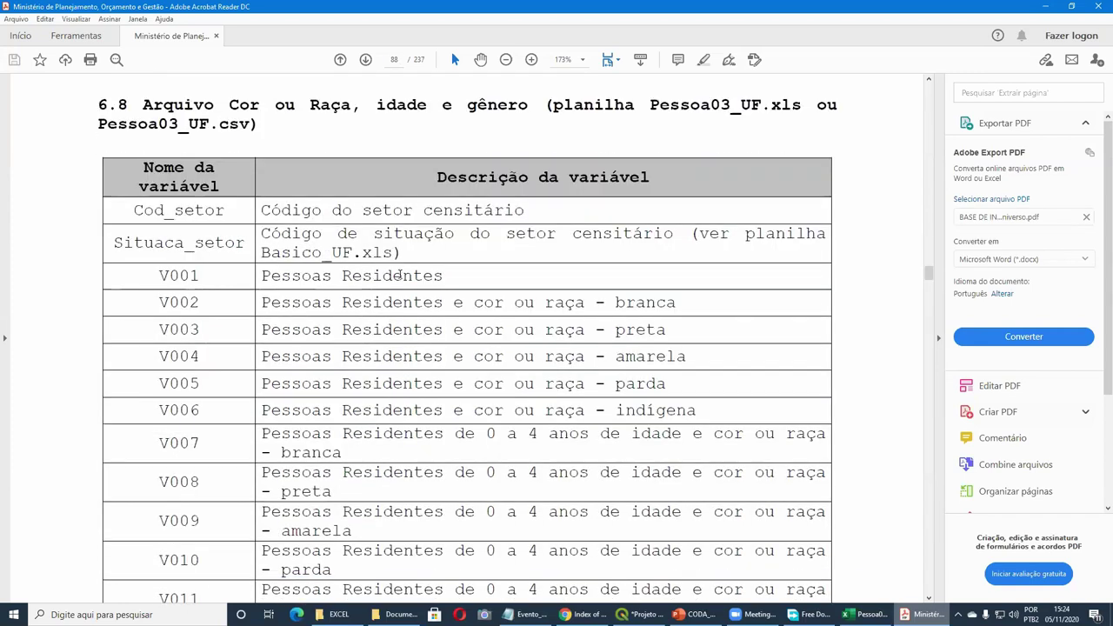
triple_click(415, 275)
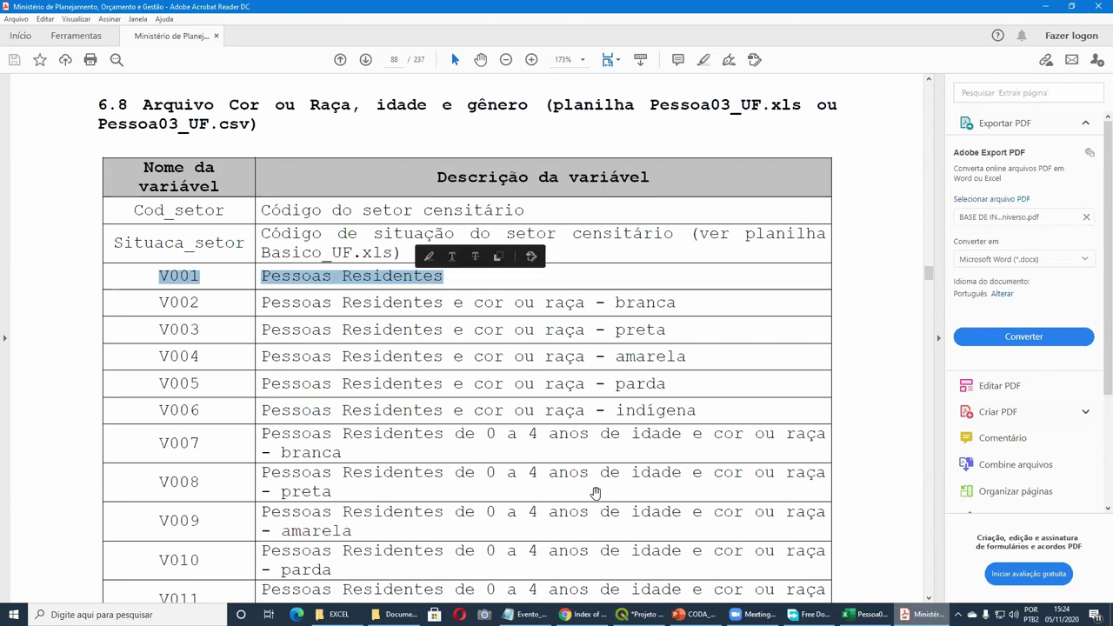
Compare the Maringa attribute table in QGIS with the Pessoa03_PR spreadsheet in Excel and the variable descriptions in the PDF.
key(alt+Tab)
scroll(678, 307, up, 5)
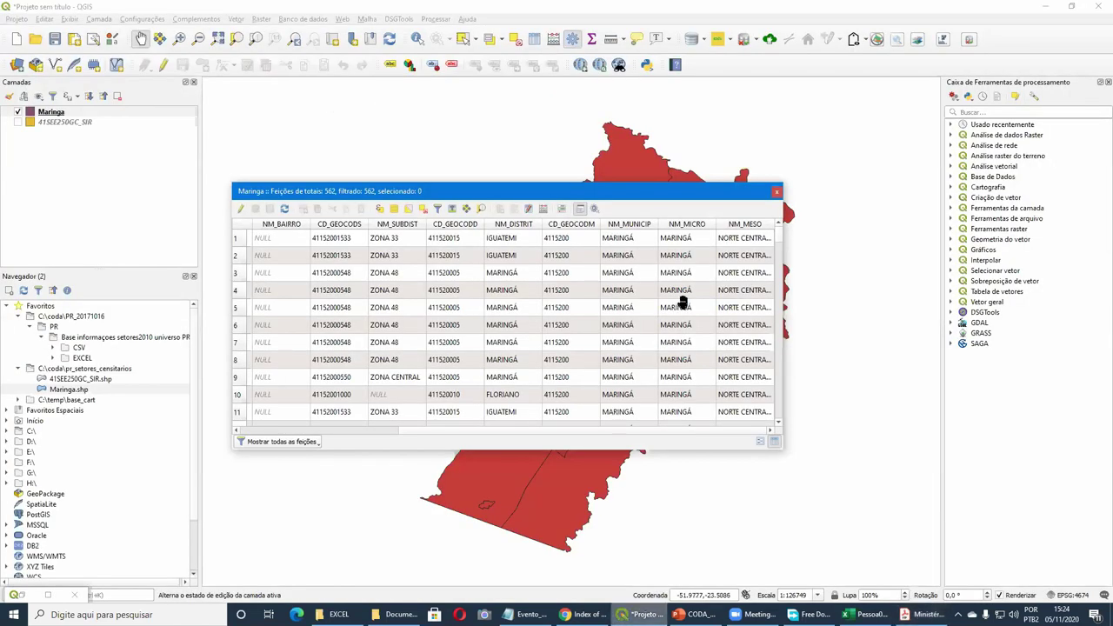
scroll(432, 207, up, 3)
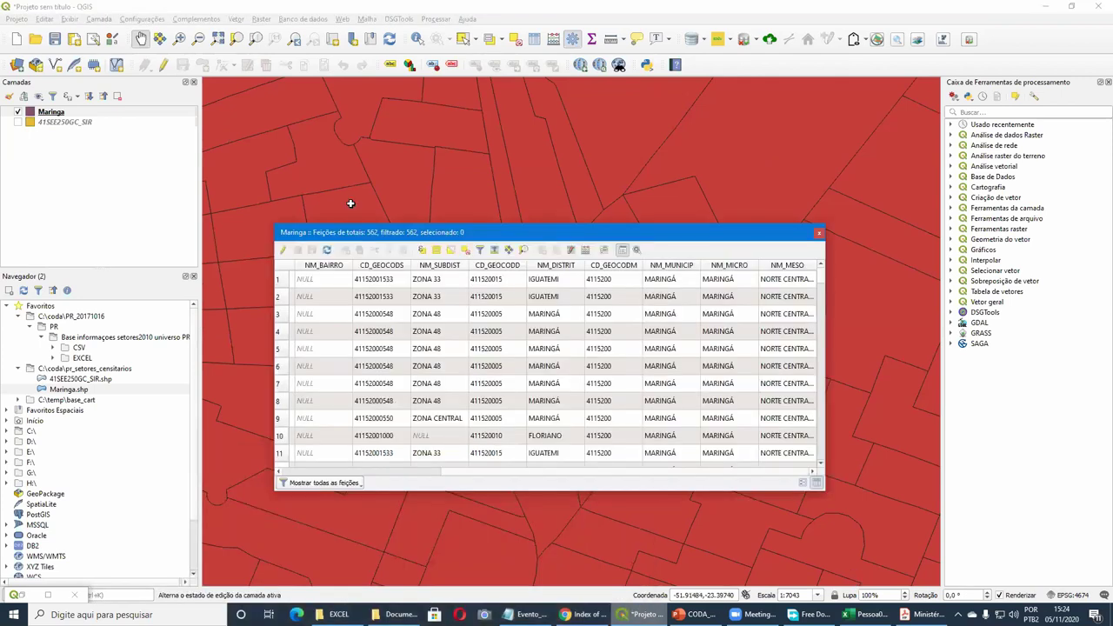
key(alt+Tab)
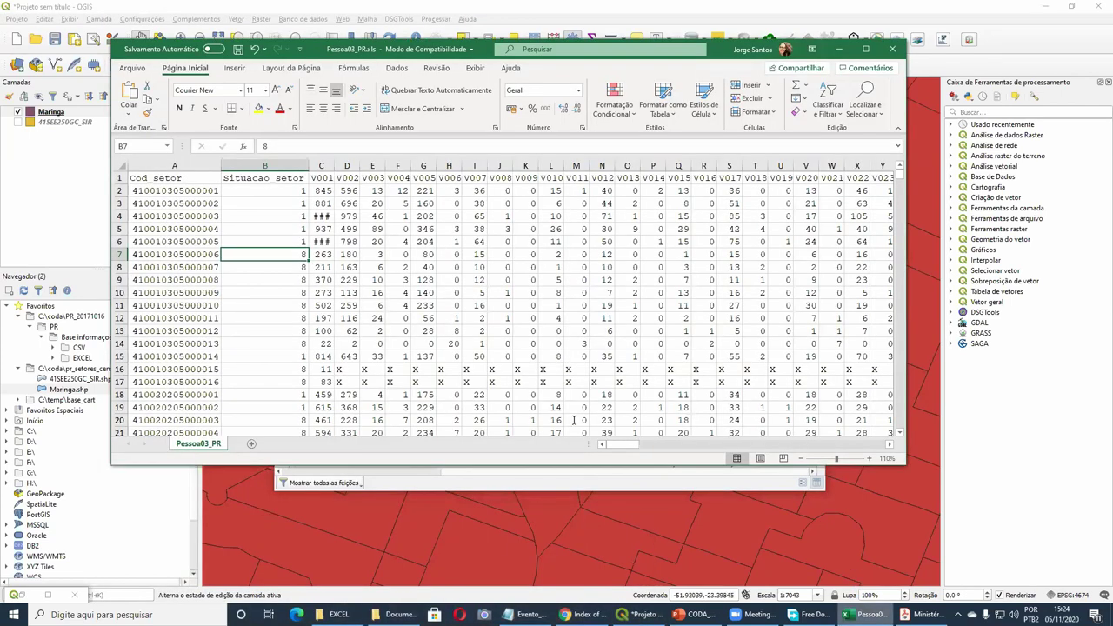
key(alt+Tab)
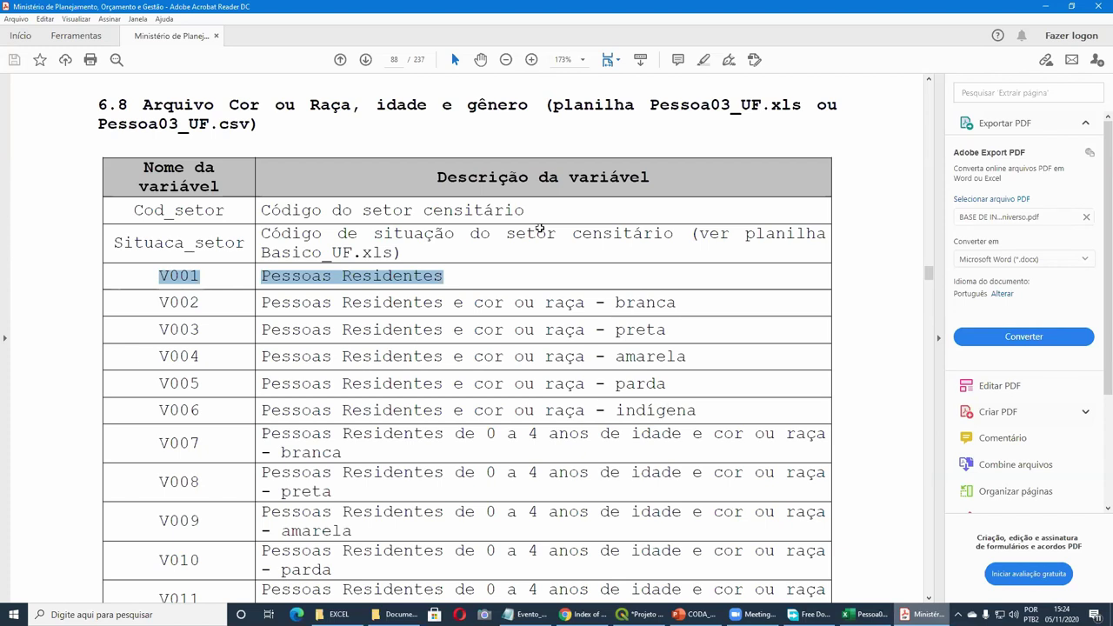
In Excel, copy the Cod_setor through V006 columns of Pessoa03_PR into a new sheet, keeping the source column widths.
key(alt+Tab)
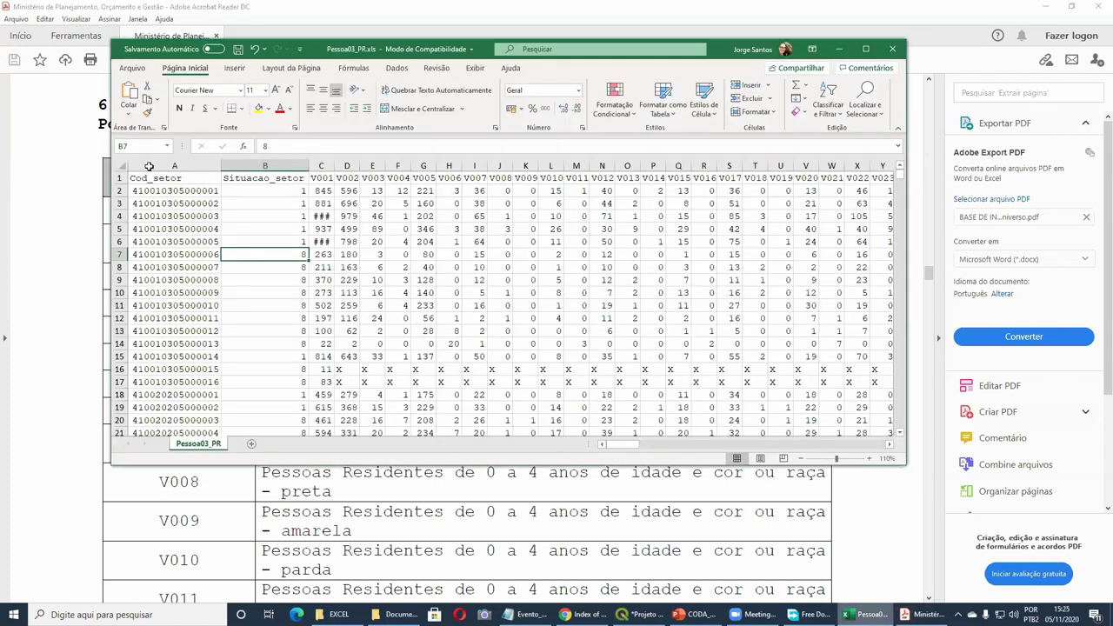
drag(174, 165, 296, 165)
drag(443, 188, 445, 187)
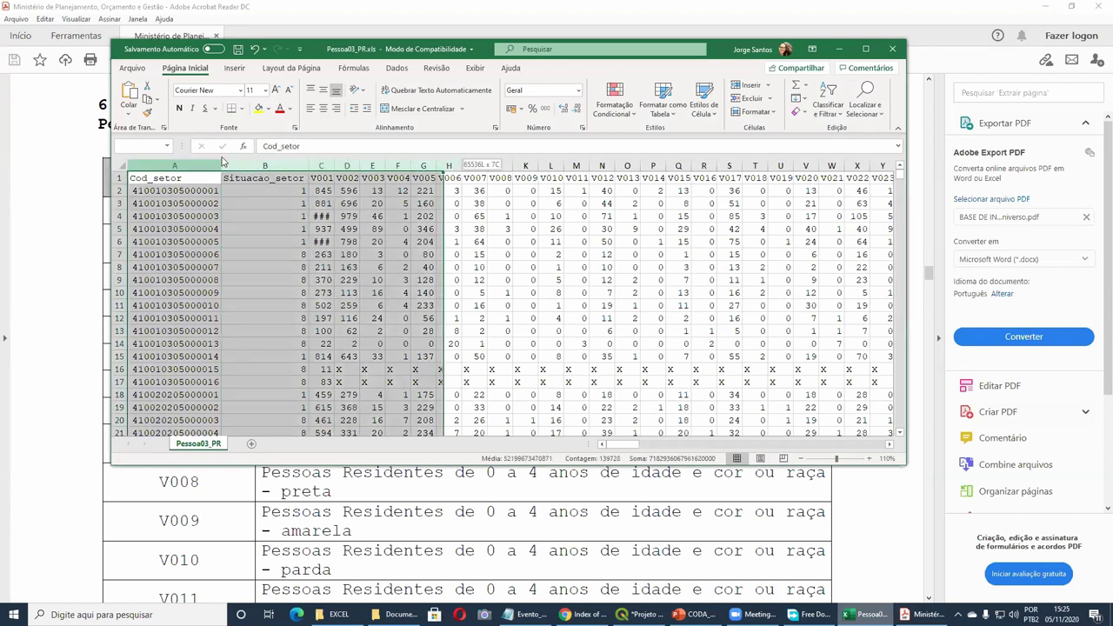
click(147, 97)
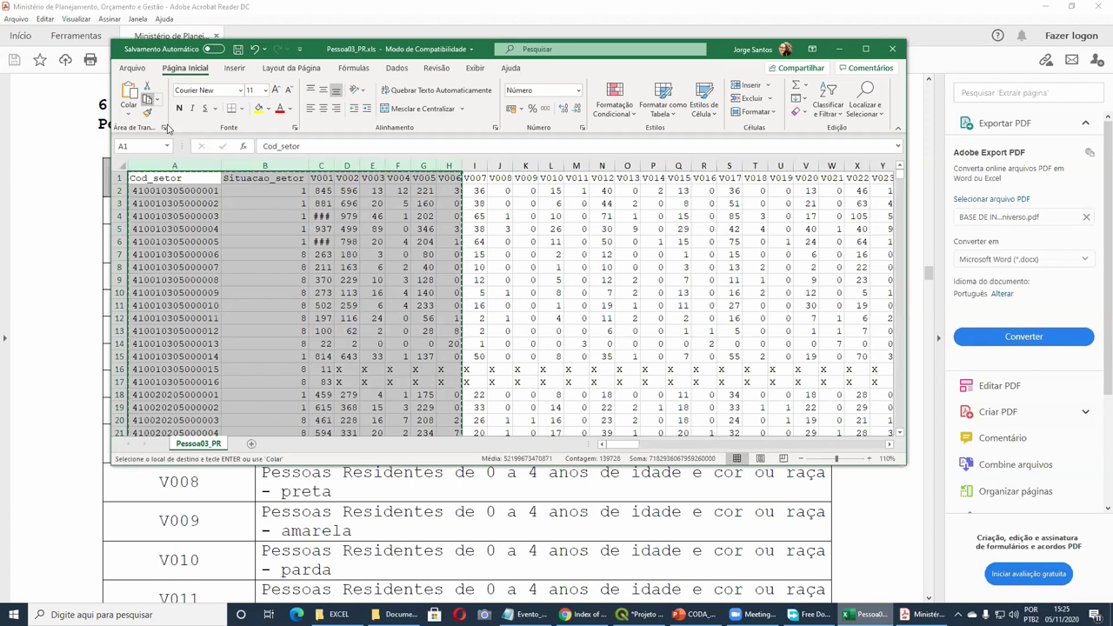
key(shift+F11)
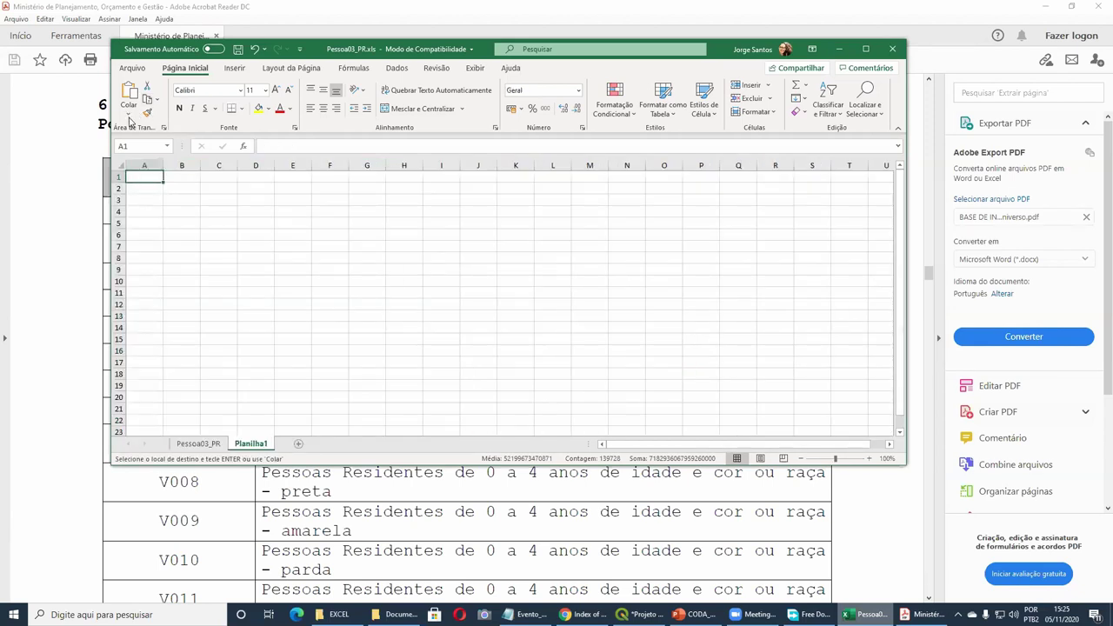
click(129, 96)
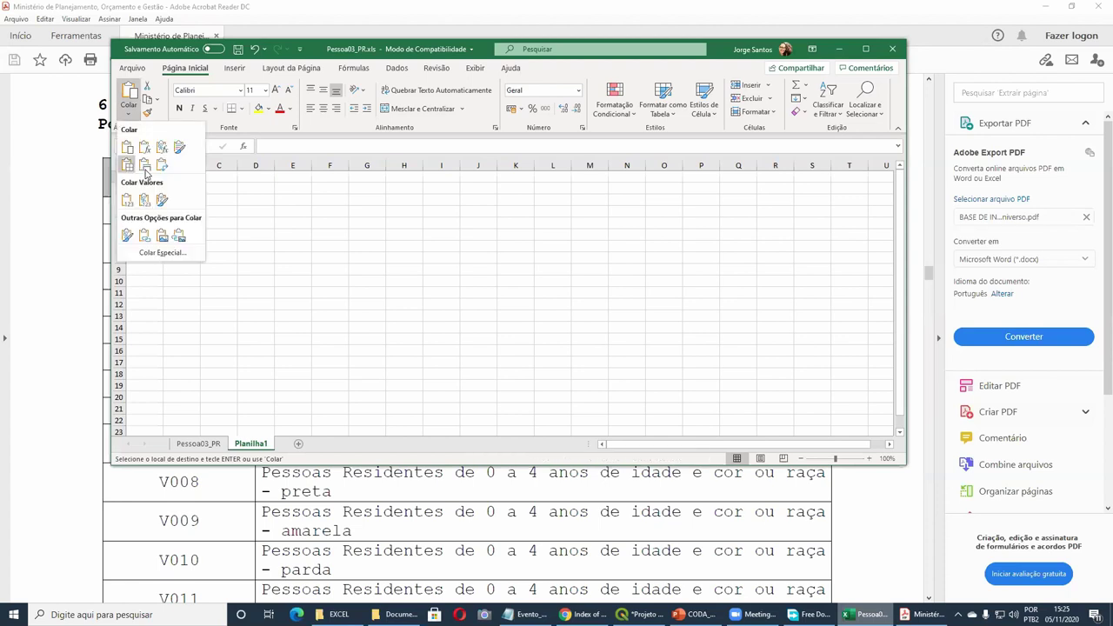
click(144, 164)
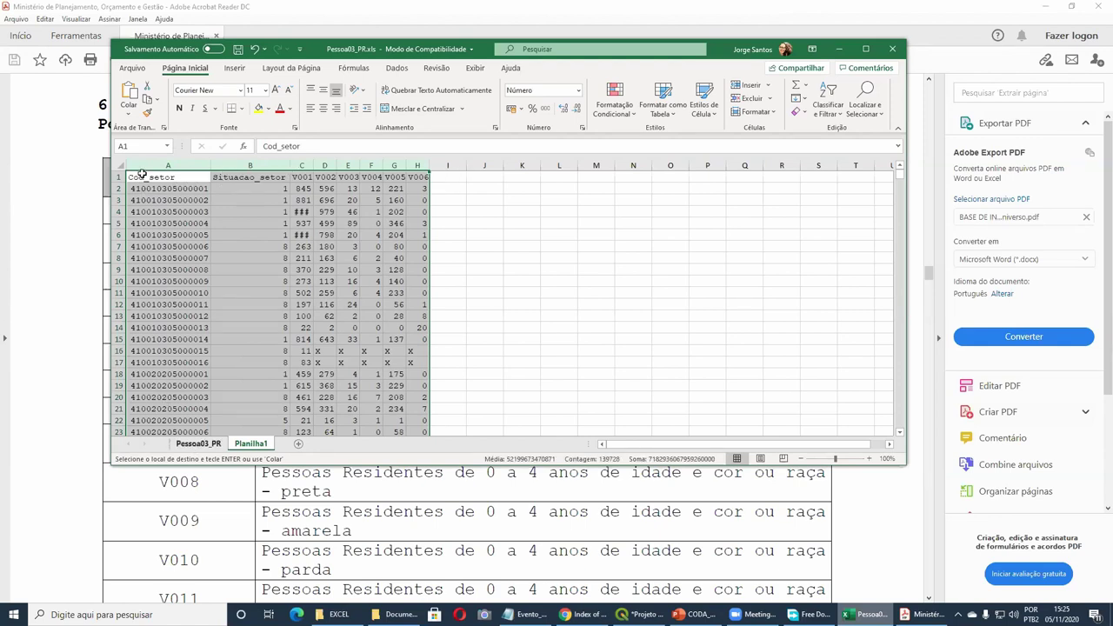
Check the new sheet against Pessoa03_PR, rename the new sheet as Etnia and save the workbook.
ctrl+scroll(237, 231, up, 1)
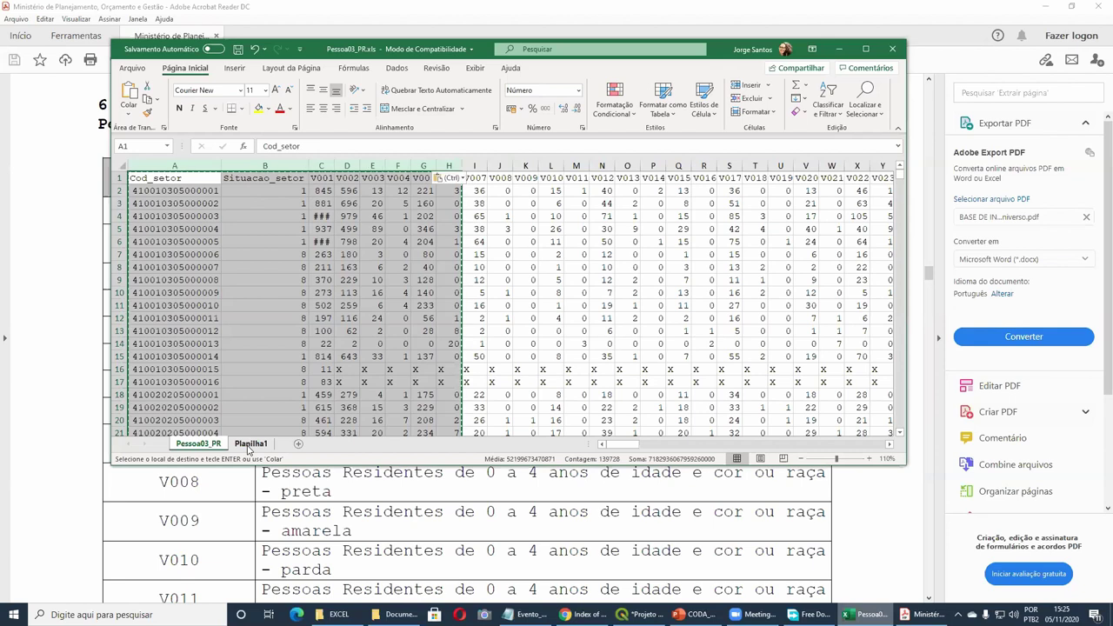
ctrl+scroll(218, 273, down, 1)
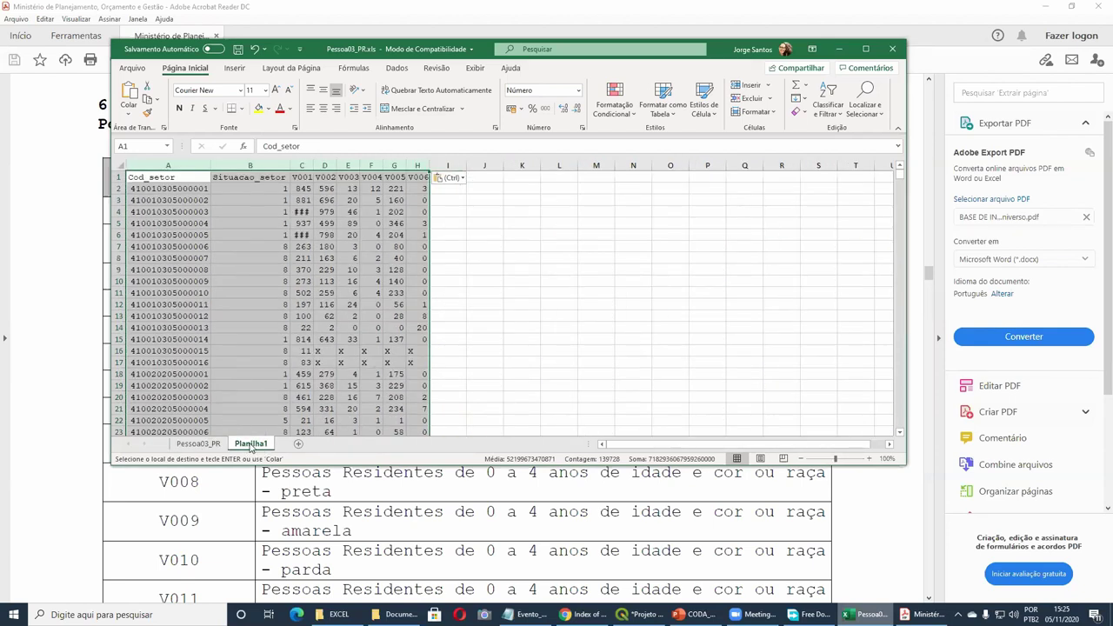
right_click(250, 444)
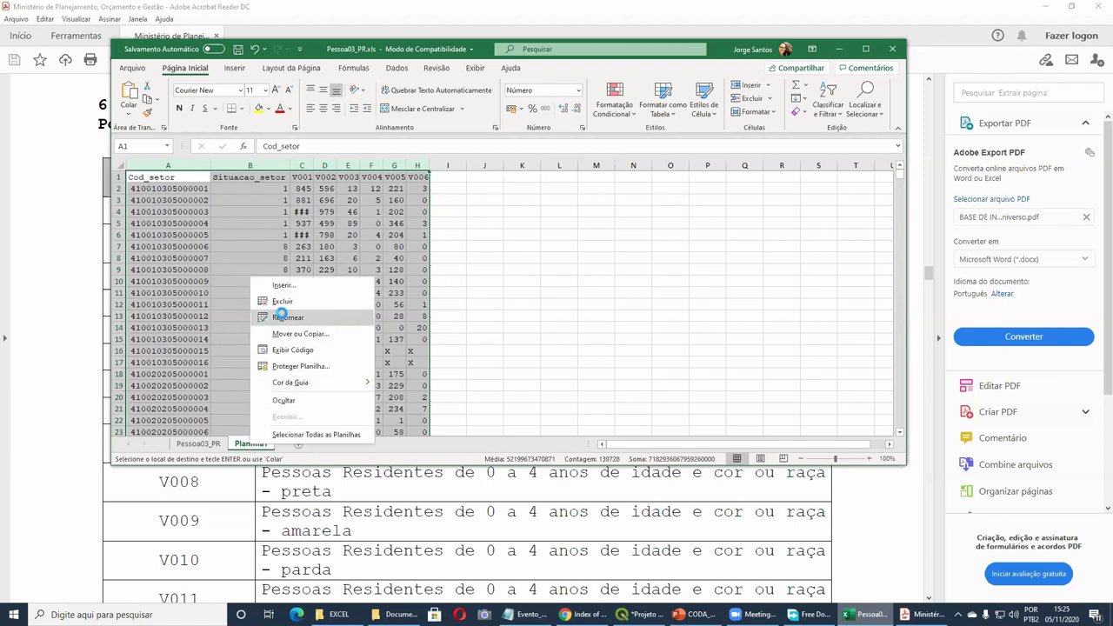
click(283, 316)
text(Etnia)
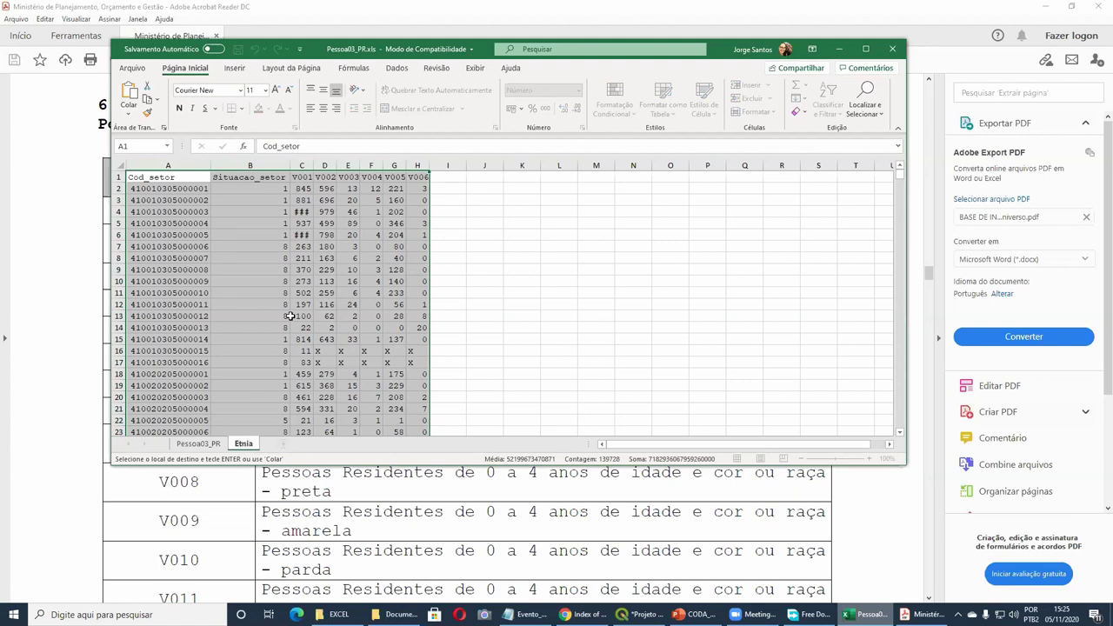
key(Return)
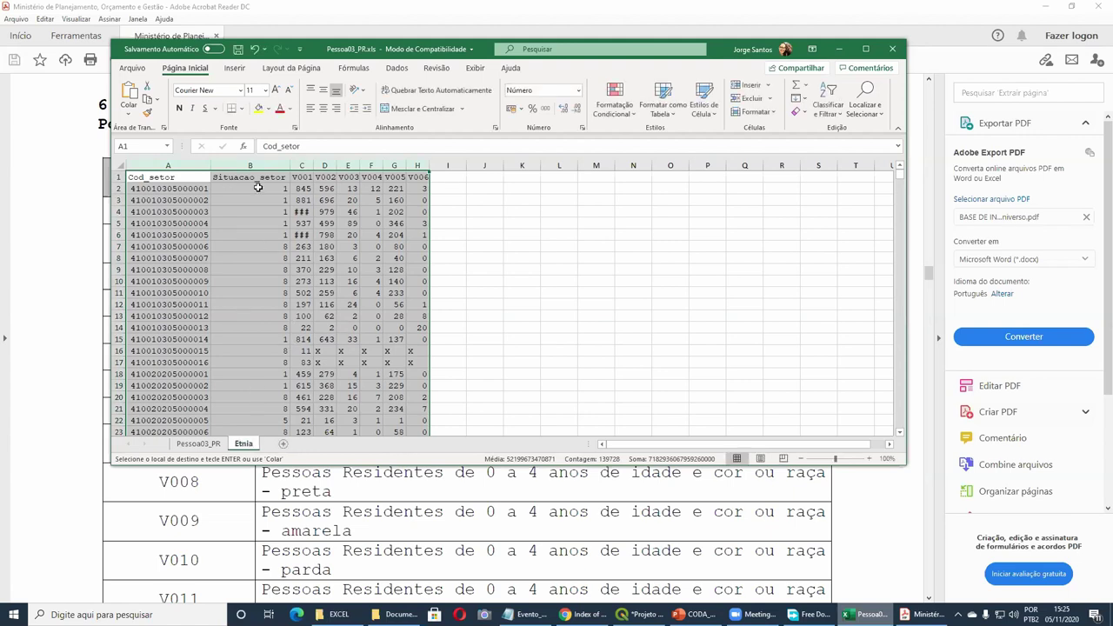
click(240, 51)
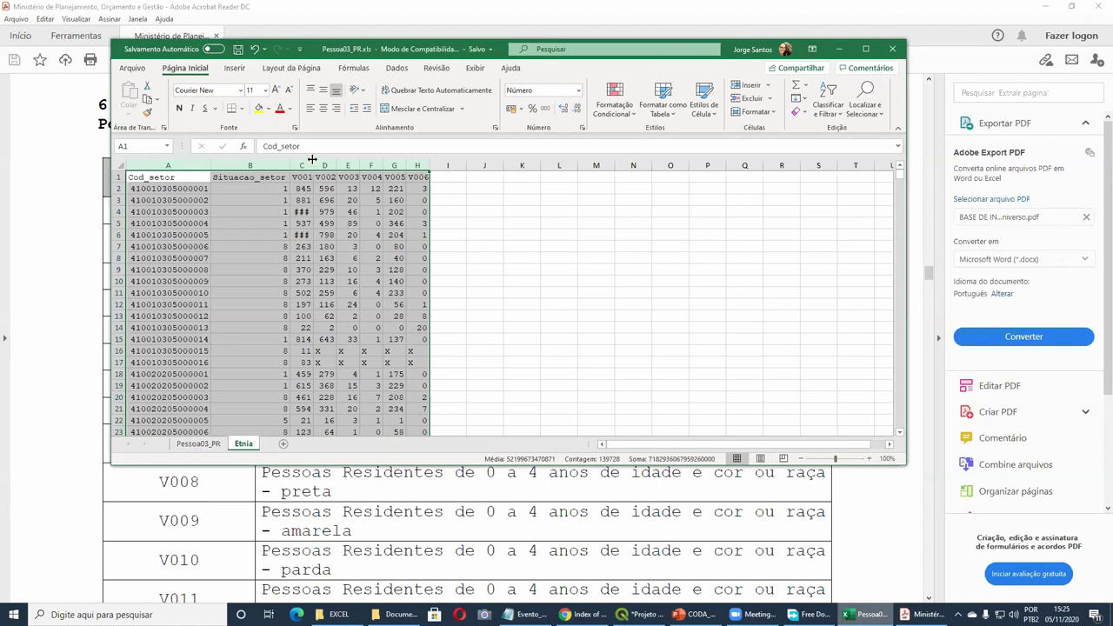
Give the Etnia sheet's columns a uniform width and widen the Cod_setor column to show its full codes.
drag(313, 163, 327, 164)
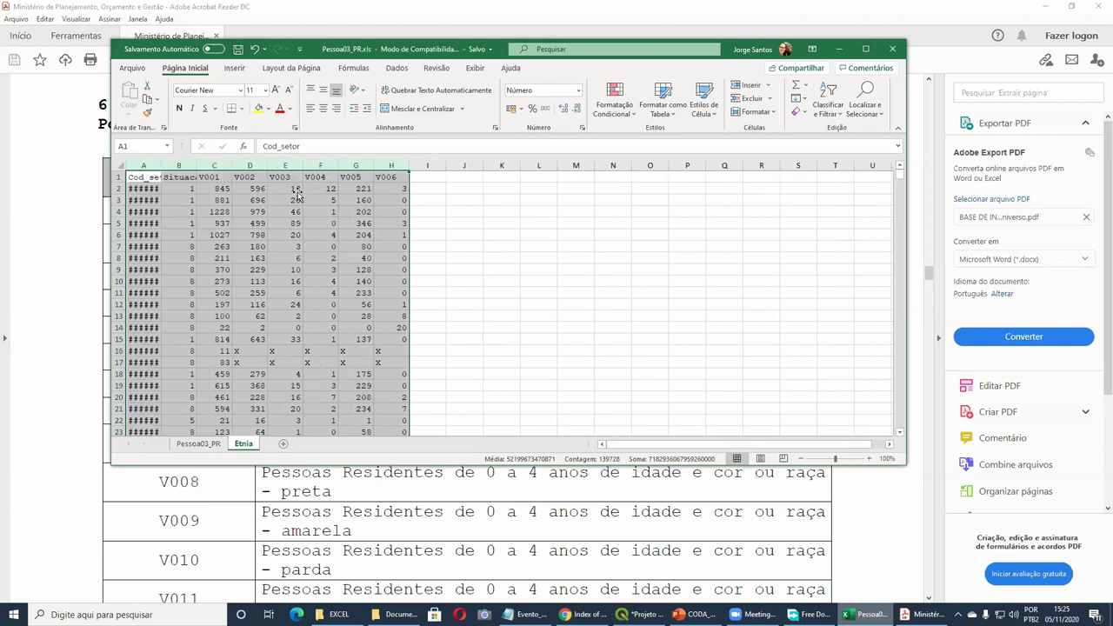
click(327, 200)
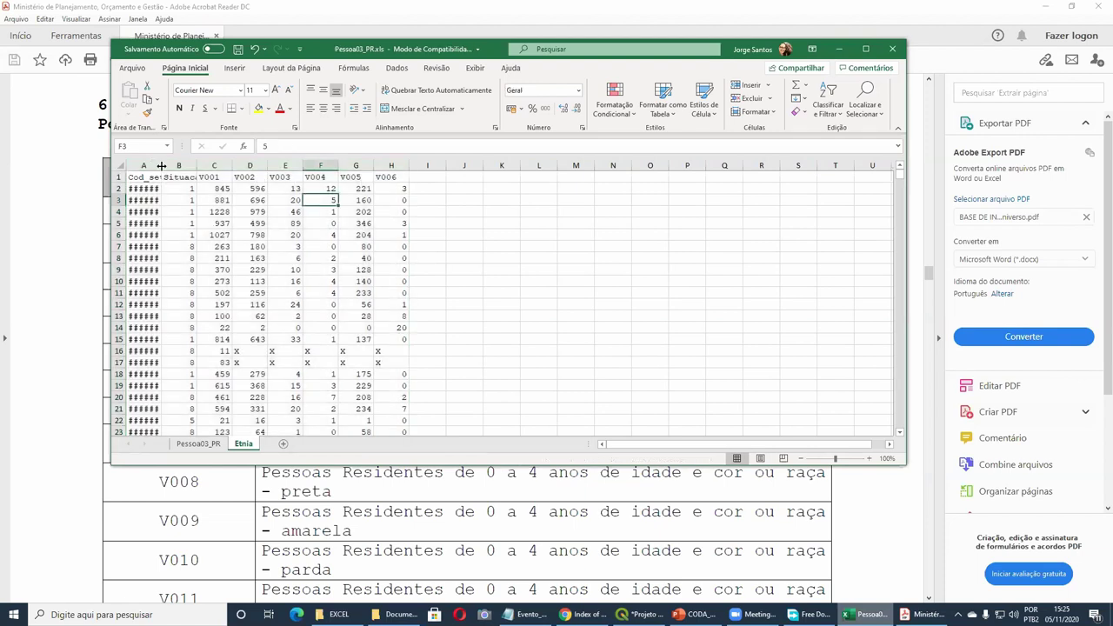
key(ctrl+z)
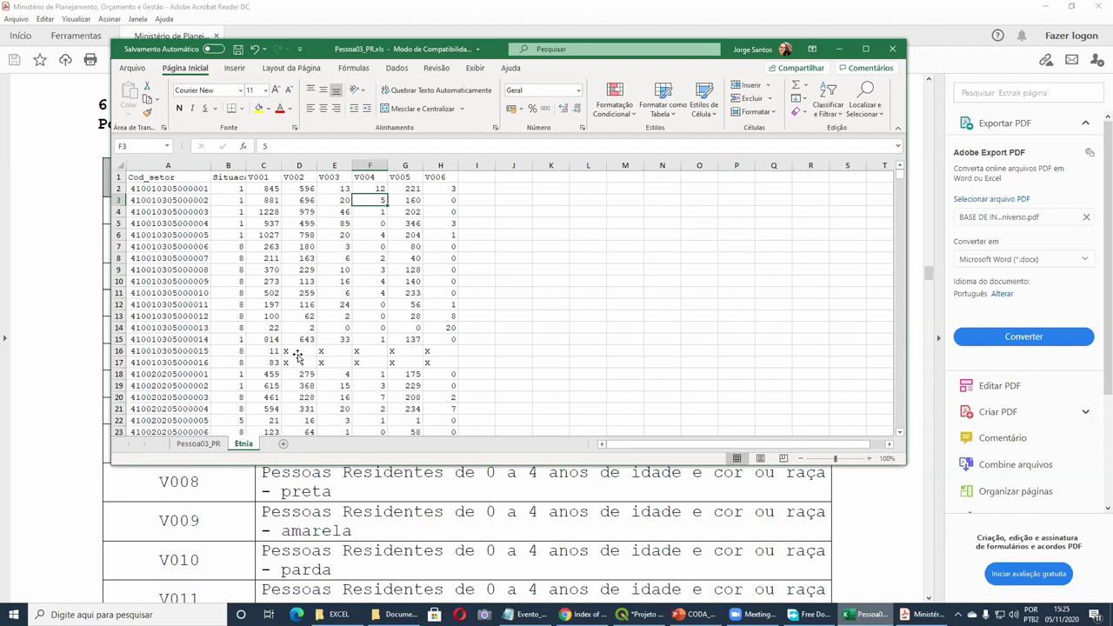
Examine the cells marked x in columns V002 to V006 of rows 16 and 17 on the Etnia sheet.
click(297, 353)
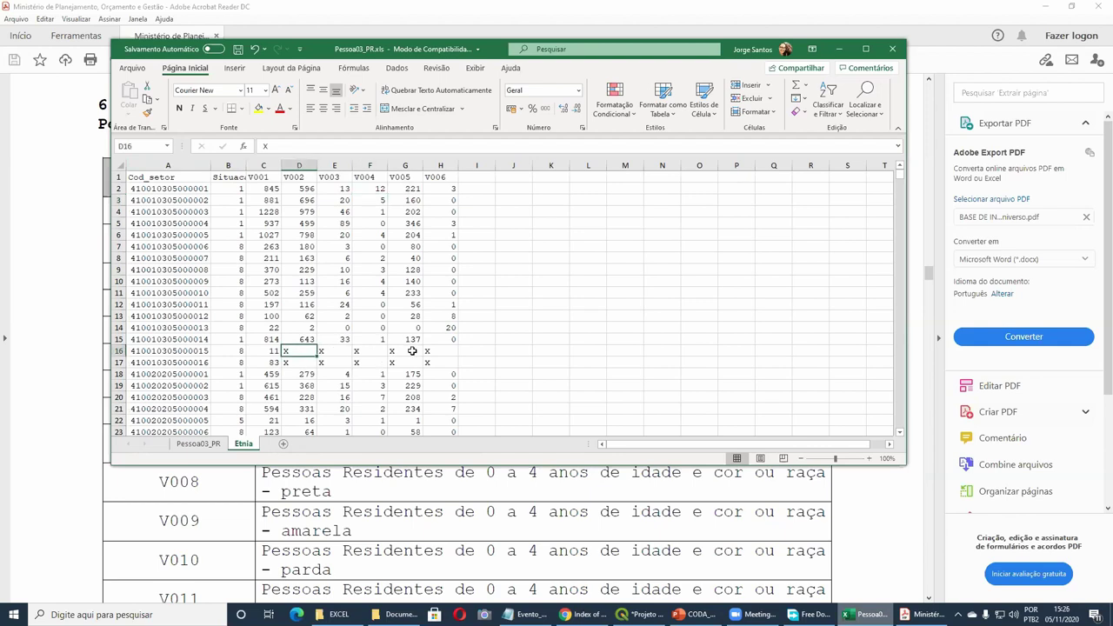
key(Right)
click(360, 350)
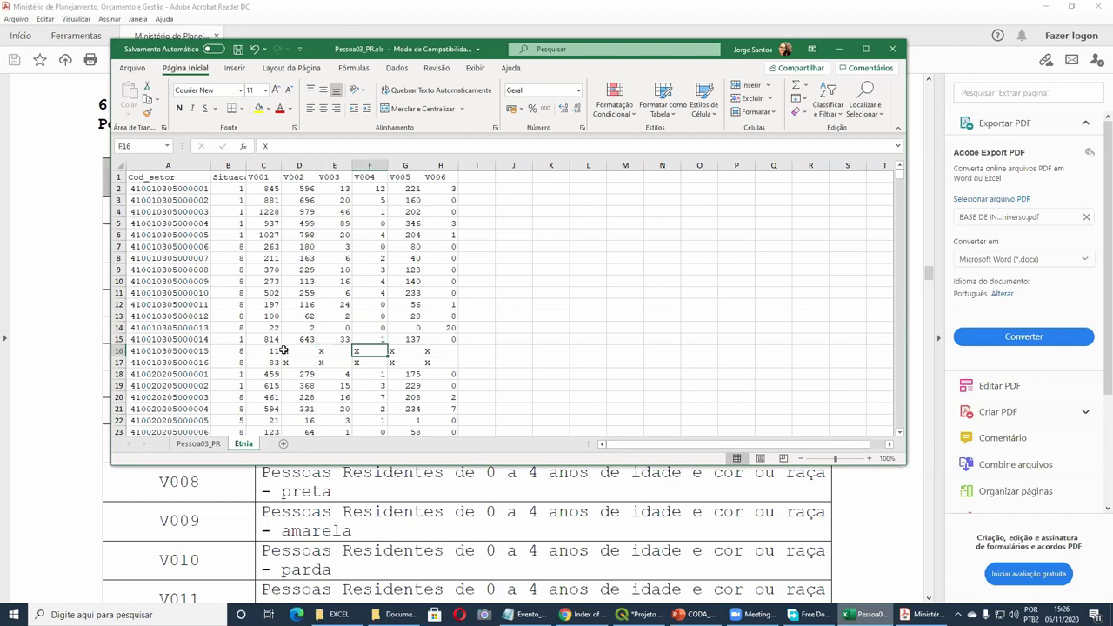
key(Left)
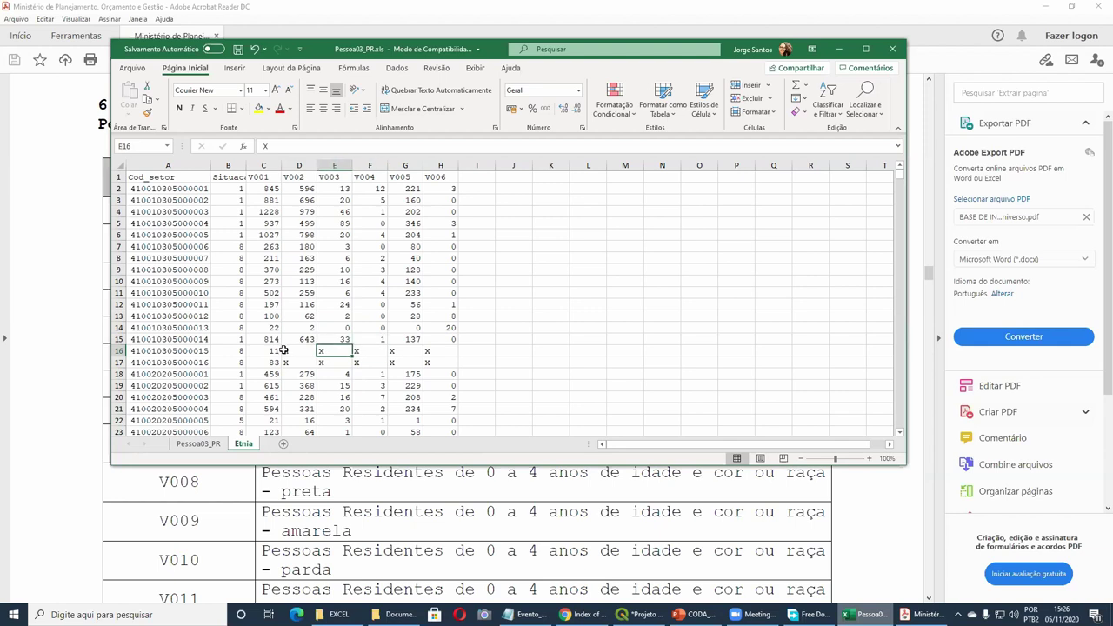
click(300, 190)
click(301, 350)
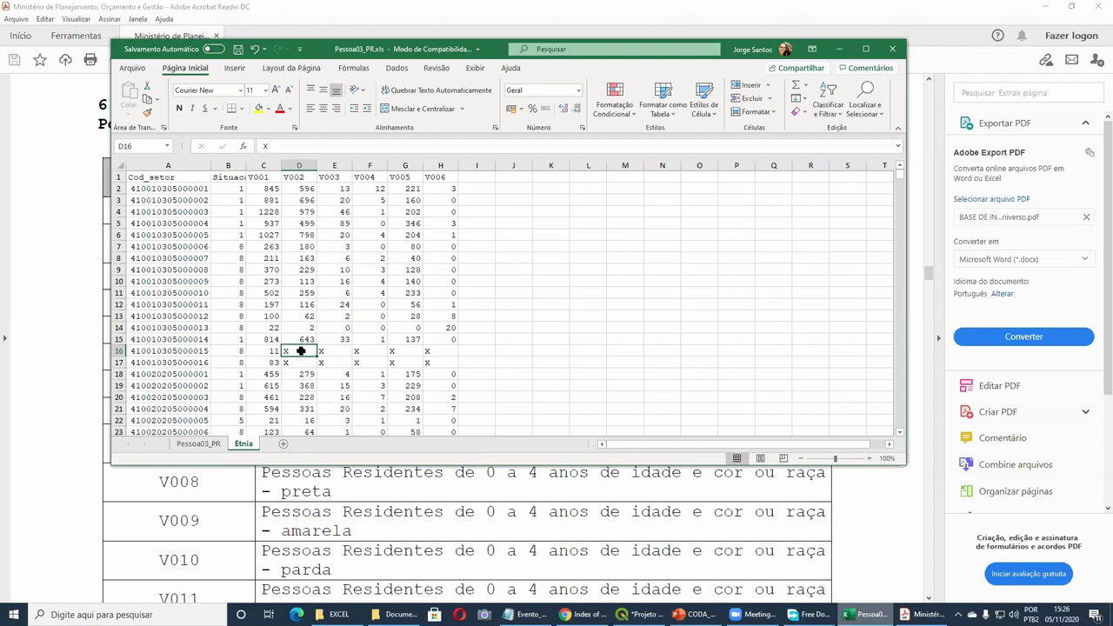
key(ctrl+Right)
key(Down)
key(Left)
drag(281, 349, 433, 358)
click(372, 259)
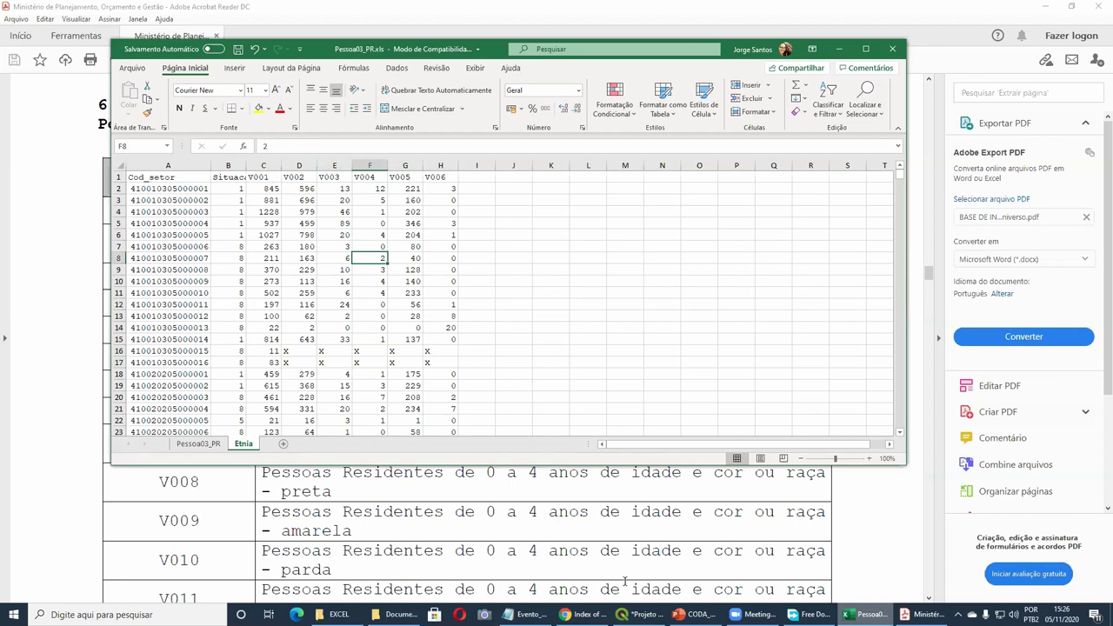
key(ctrl+Home)
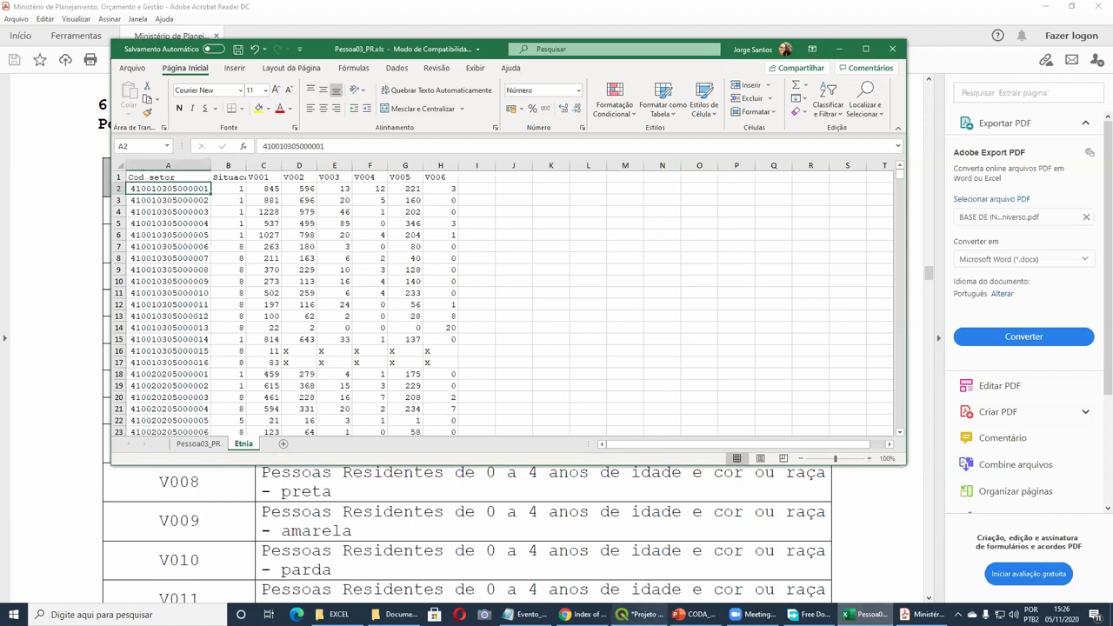
Compare the CD_GEOCODI codes in the Maringa attribute table in QGIS with the Cod_setor column of the Etnia sheet in Excel.
click(643, 614)
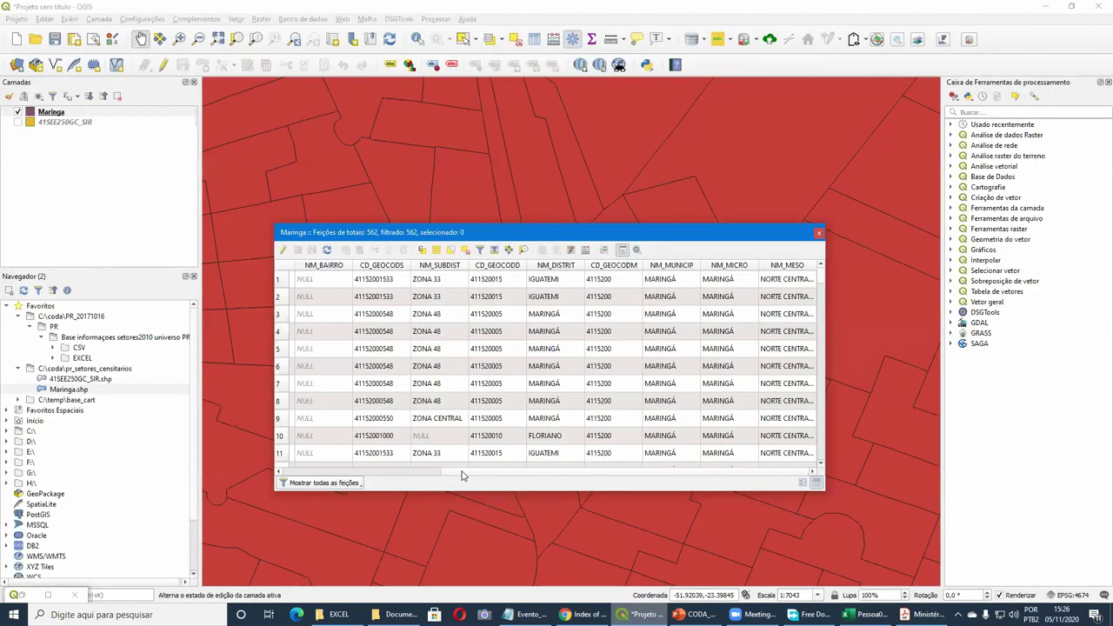
scroll(370, 277, left, 10)
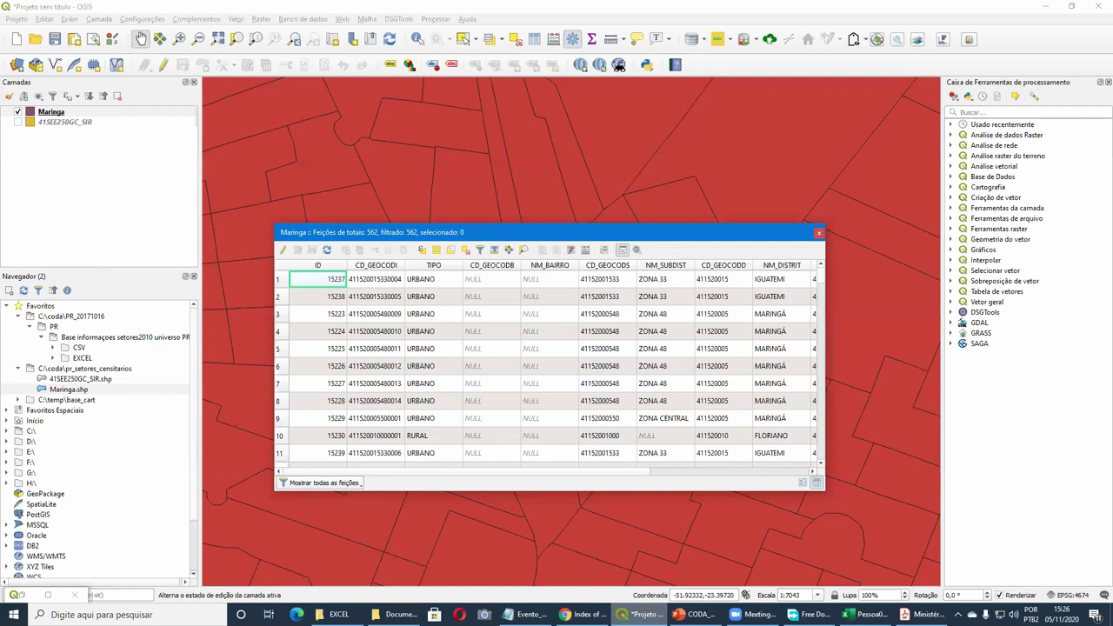
key(alt+Tab)
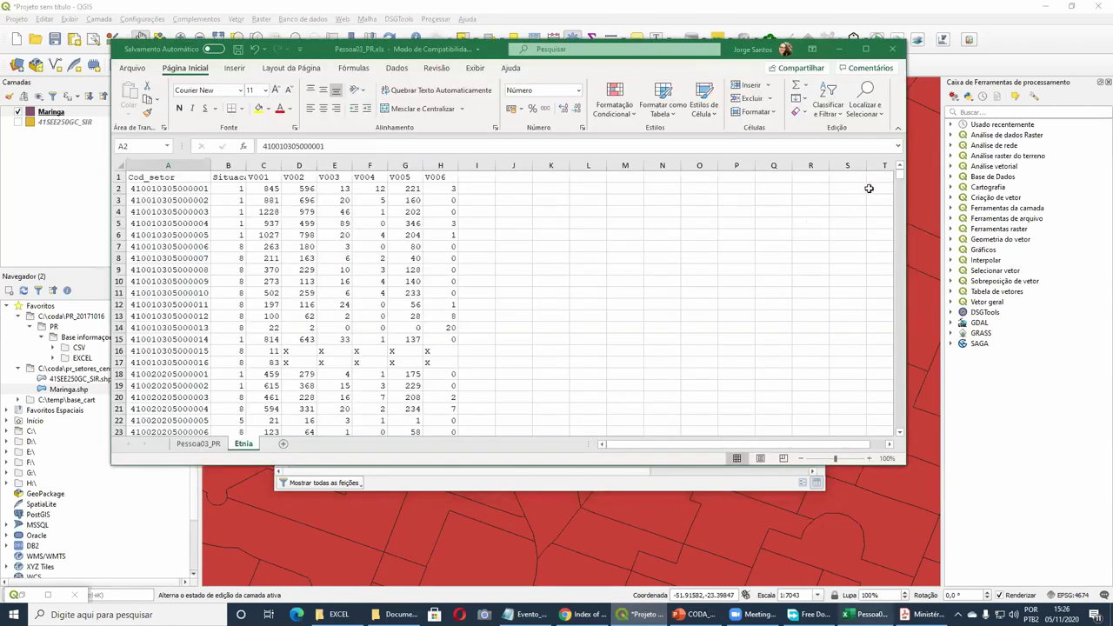
mouse_move(901, 179)
mouse_down()
mouse_move(901, 437)
mouse_move(901, 167)
mouse_up()
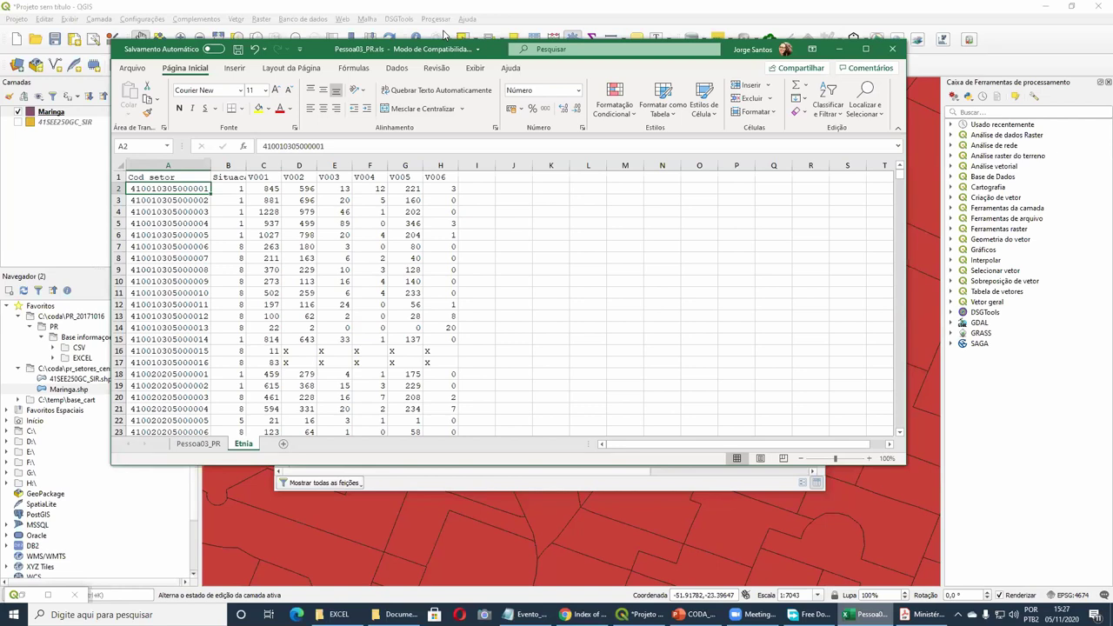
In QGIS, start adding a vector source from file and browse to the coda\PR_20171016\PR\Base informaçoes setores2010 universo PR folder.
key(alt+Tab)
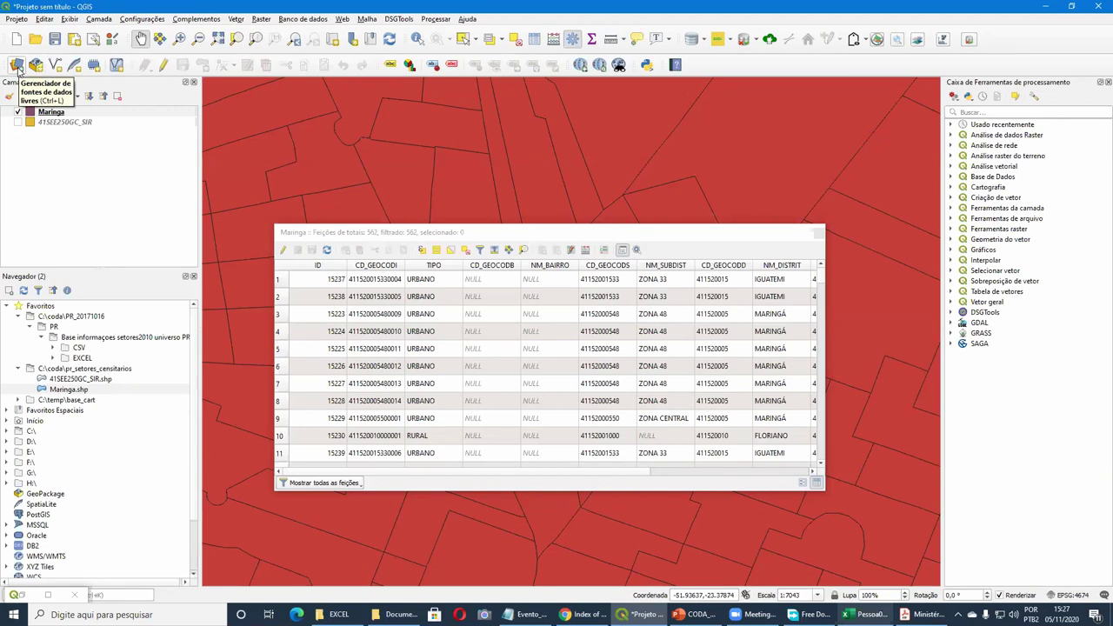
click(17, 67)
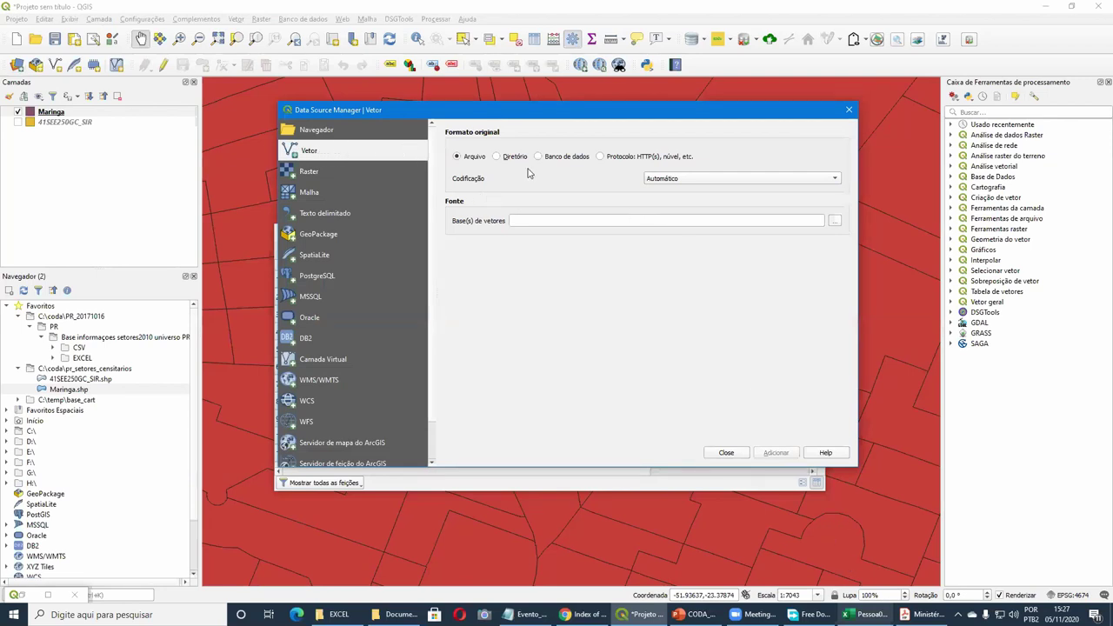
click(834, 222)
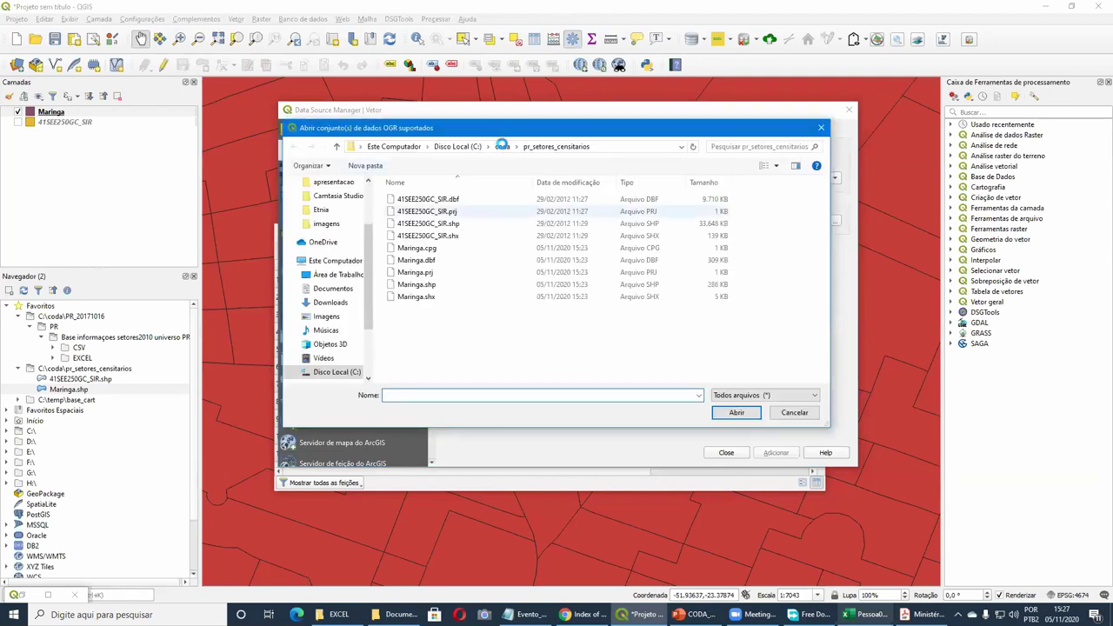
click(503, 148)
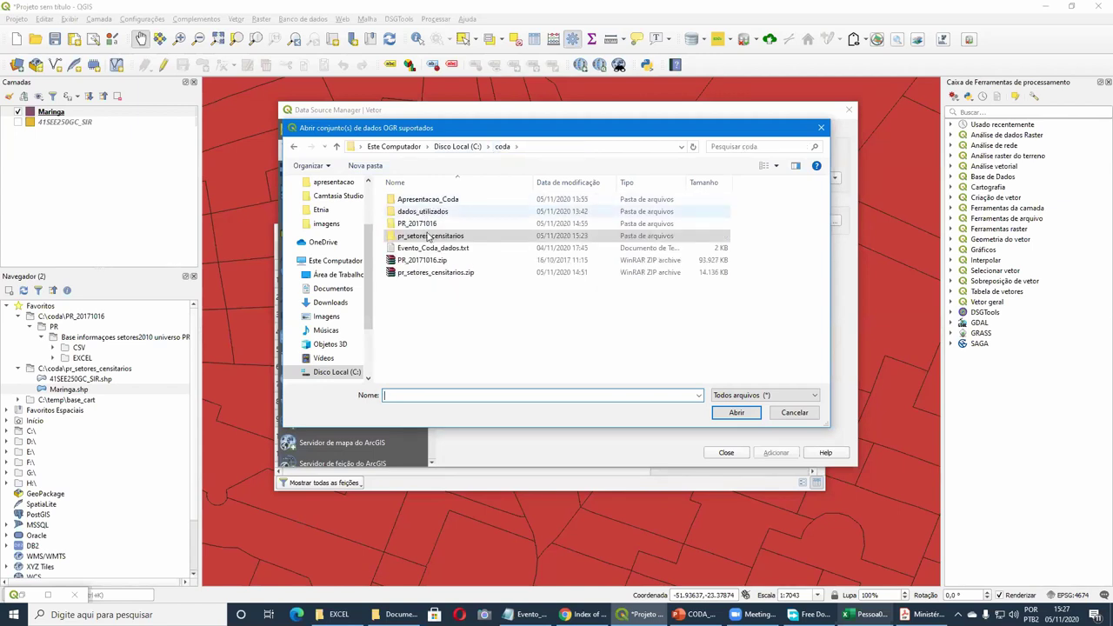
click(425, 223)
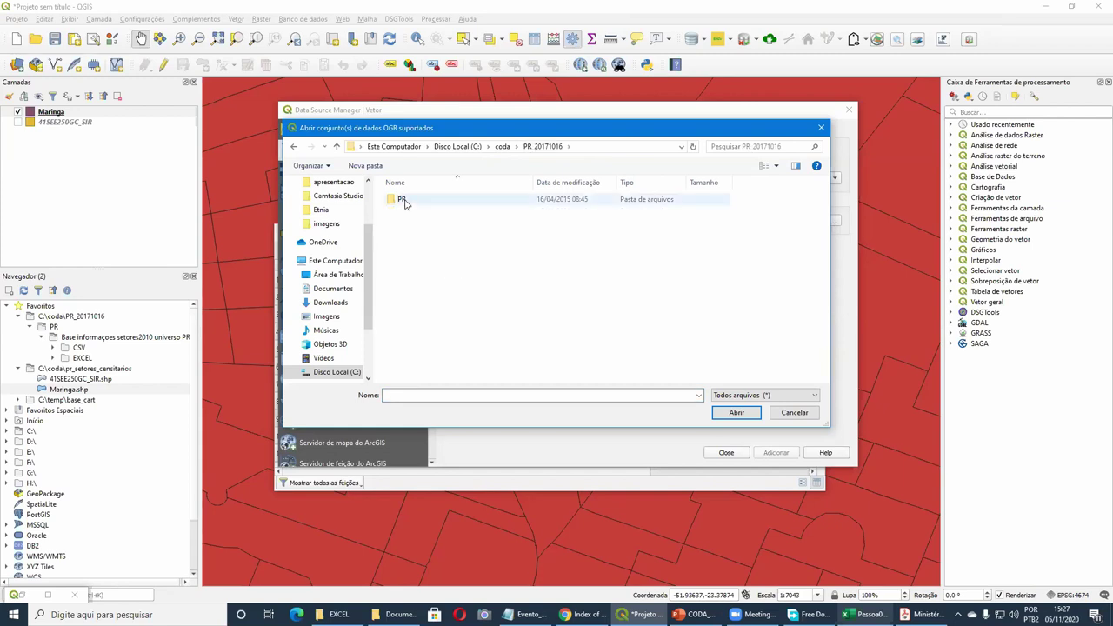
click(404, 202)
double_click(405, 202)
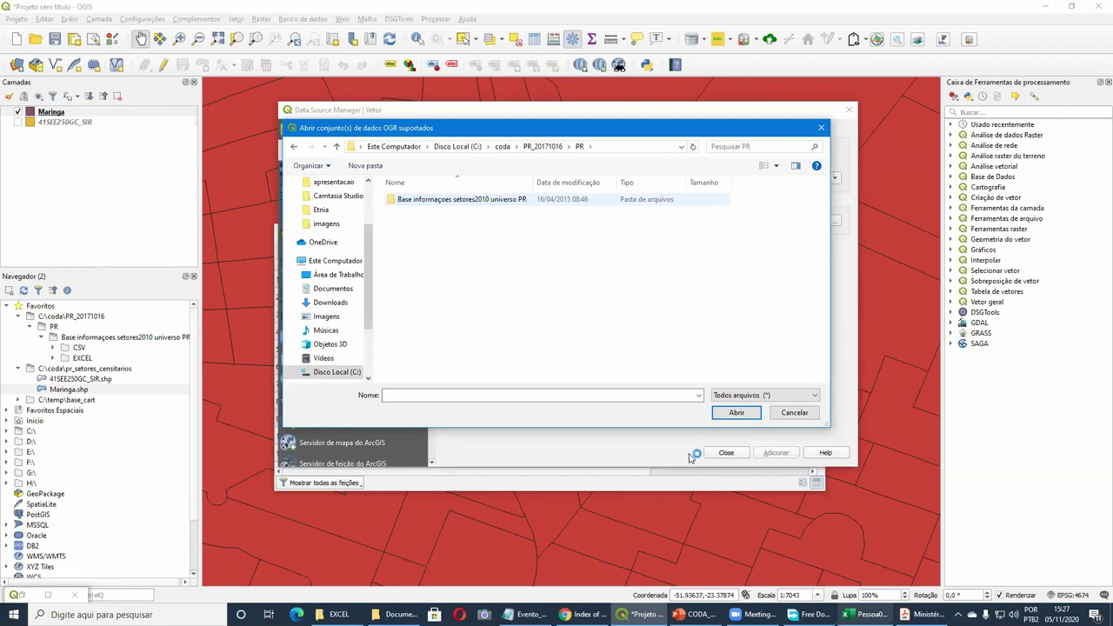
key(Return)
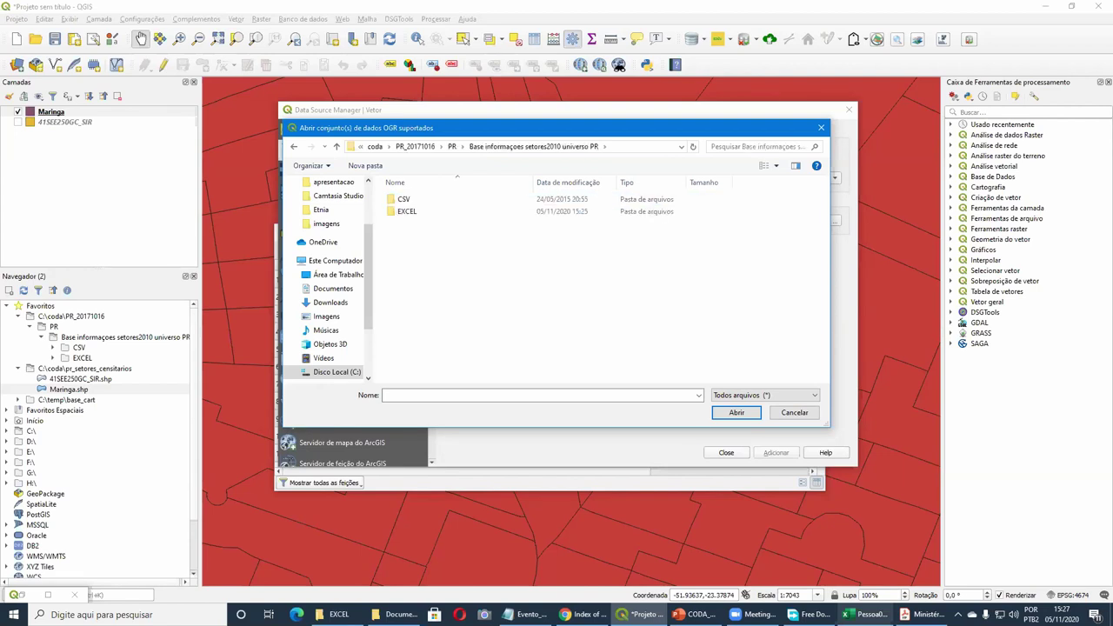
In File Explorer, copy Pessoa03_PR.xls from the EXCEL folder and go to the PR_20171016 folder inside coda.
click(405, 611)
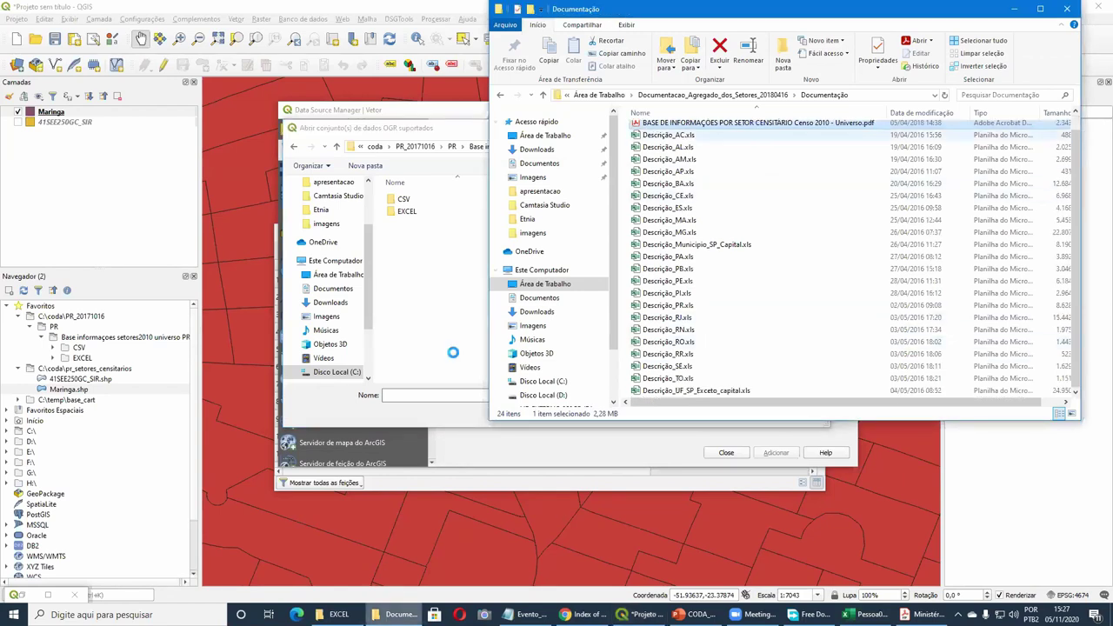
key(alt+Tab)
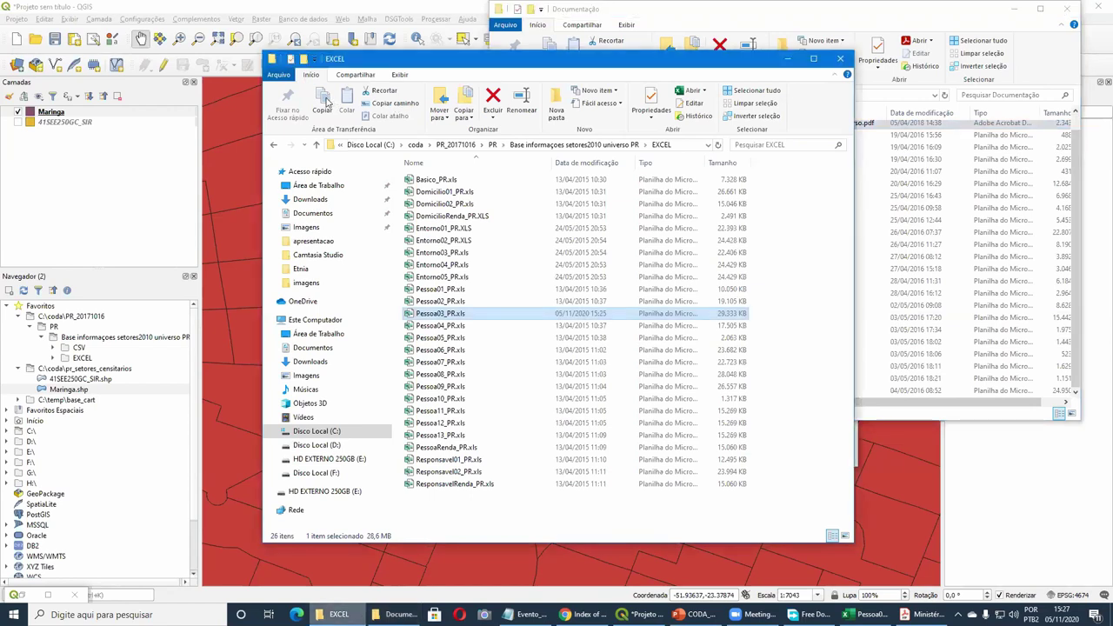
key(ctrl+c)
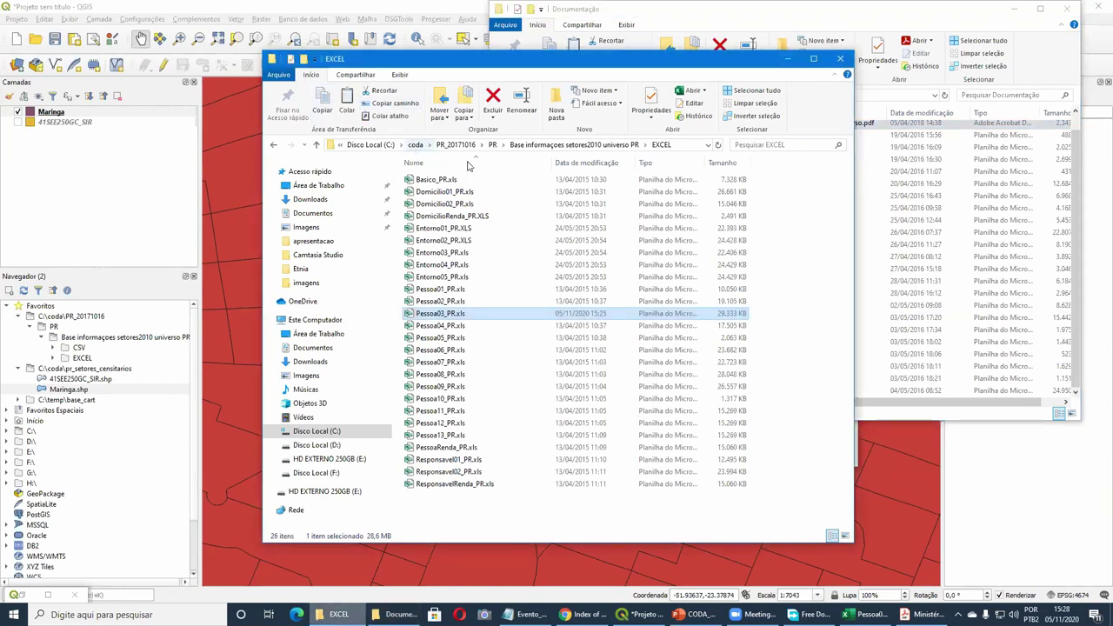
key(alt+Left)
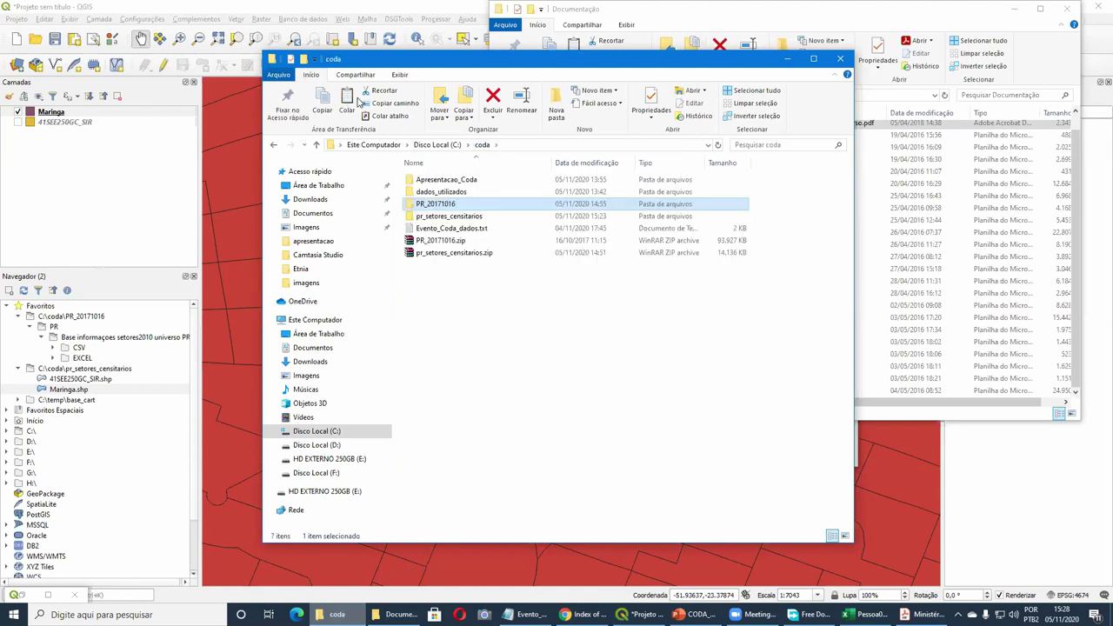
key(Return)
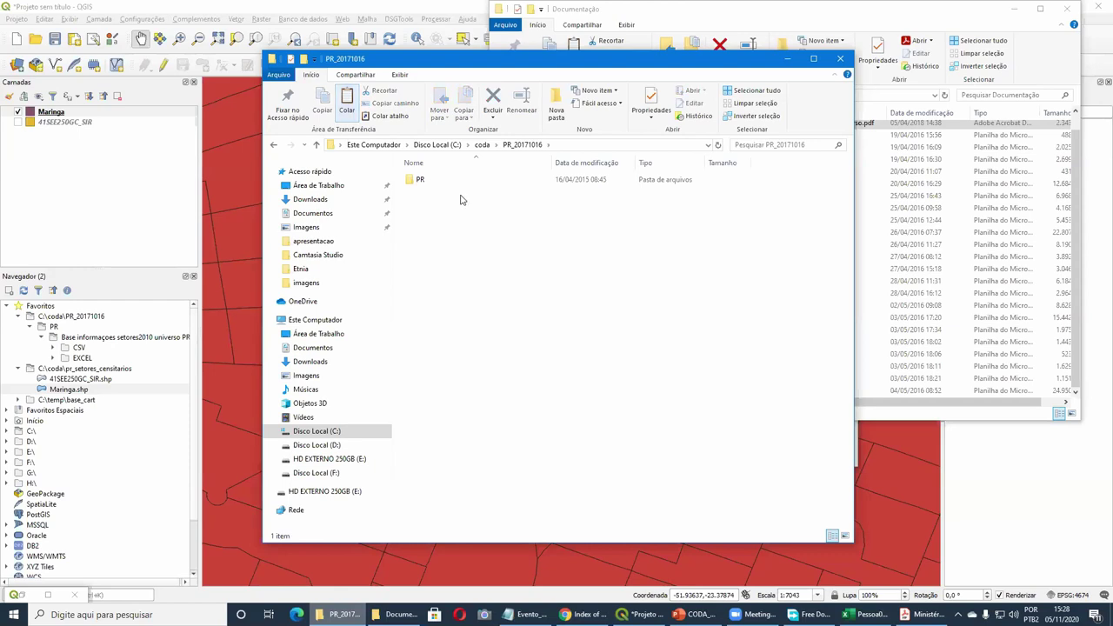